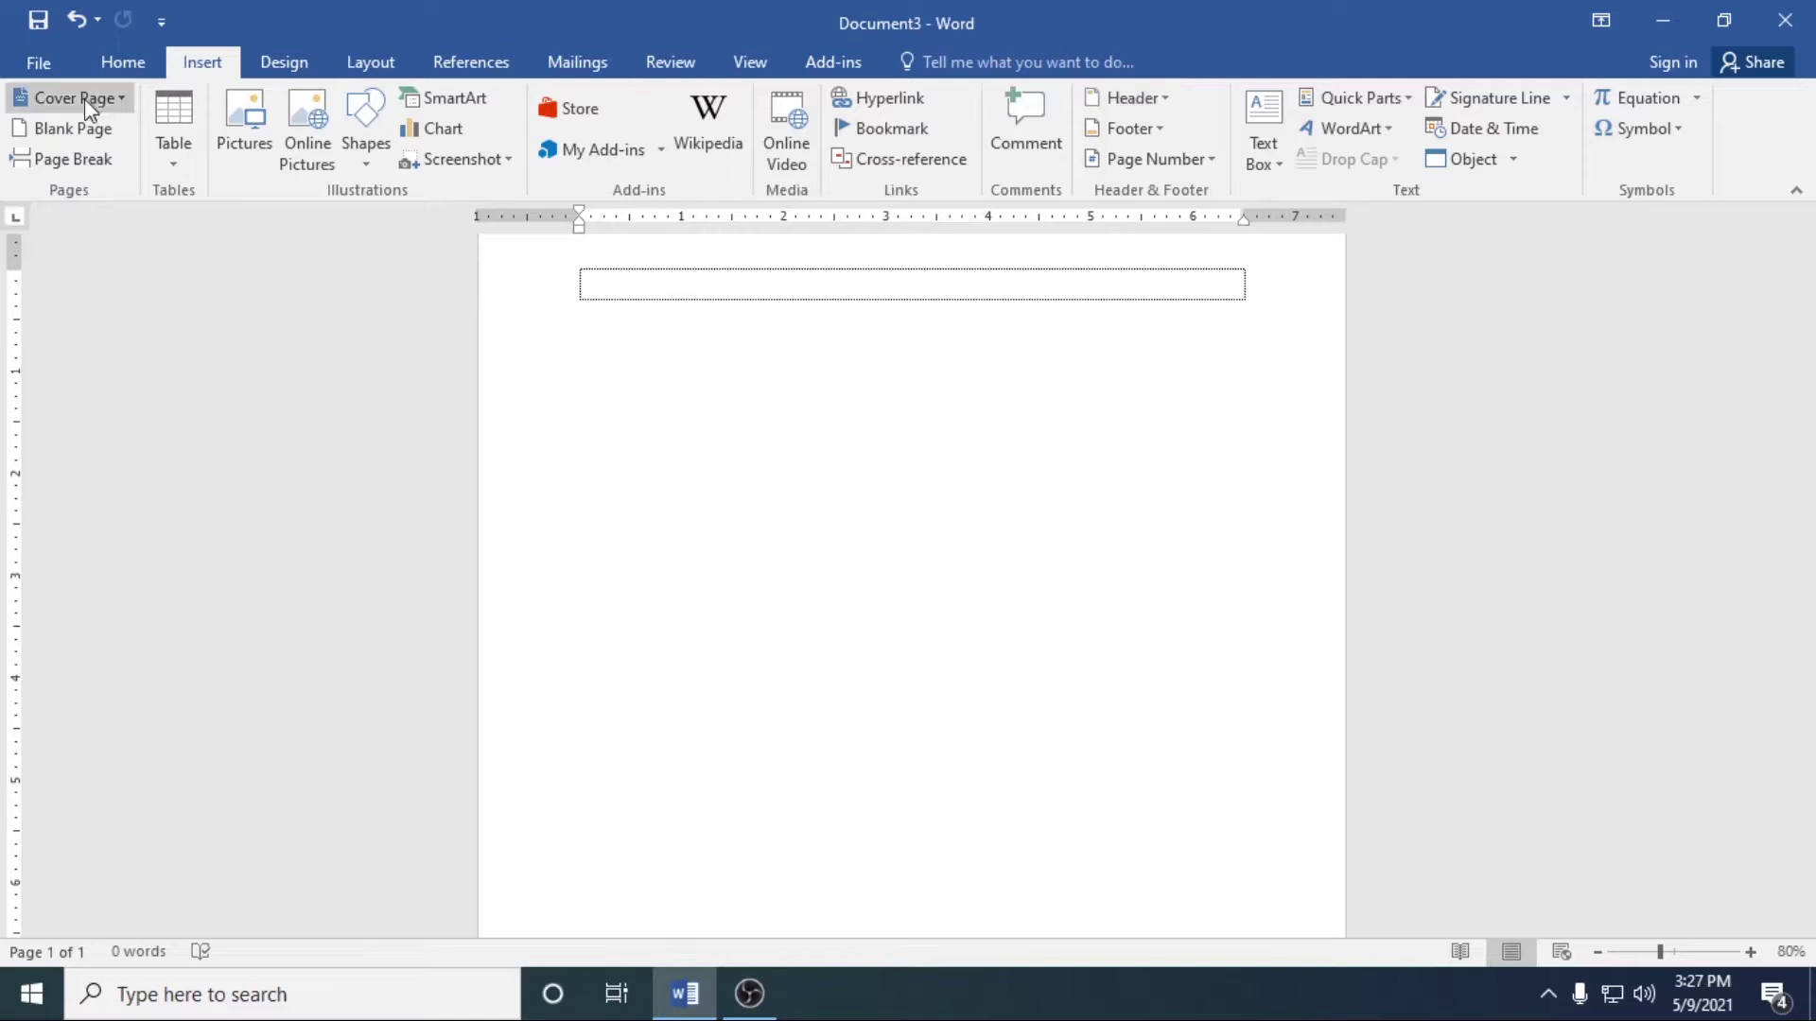
Insert the Blank header design from the Header gallery
left_click(1170, 106)
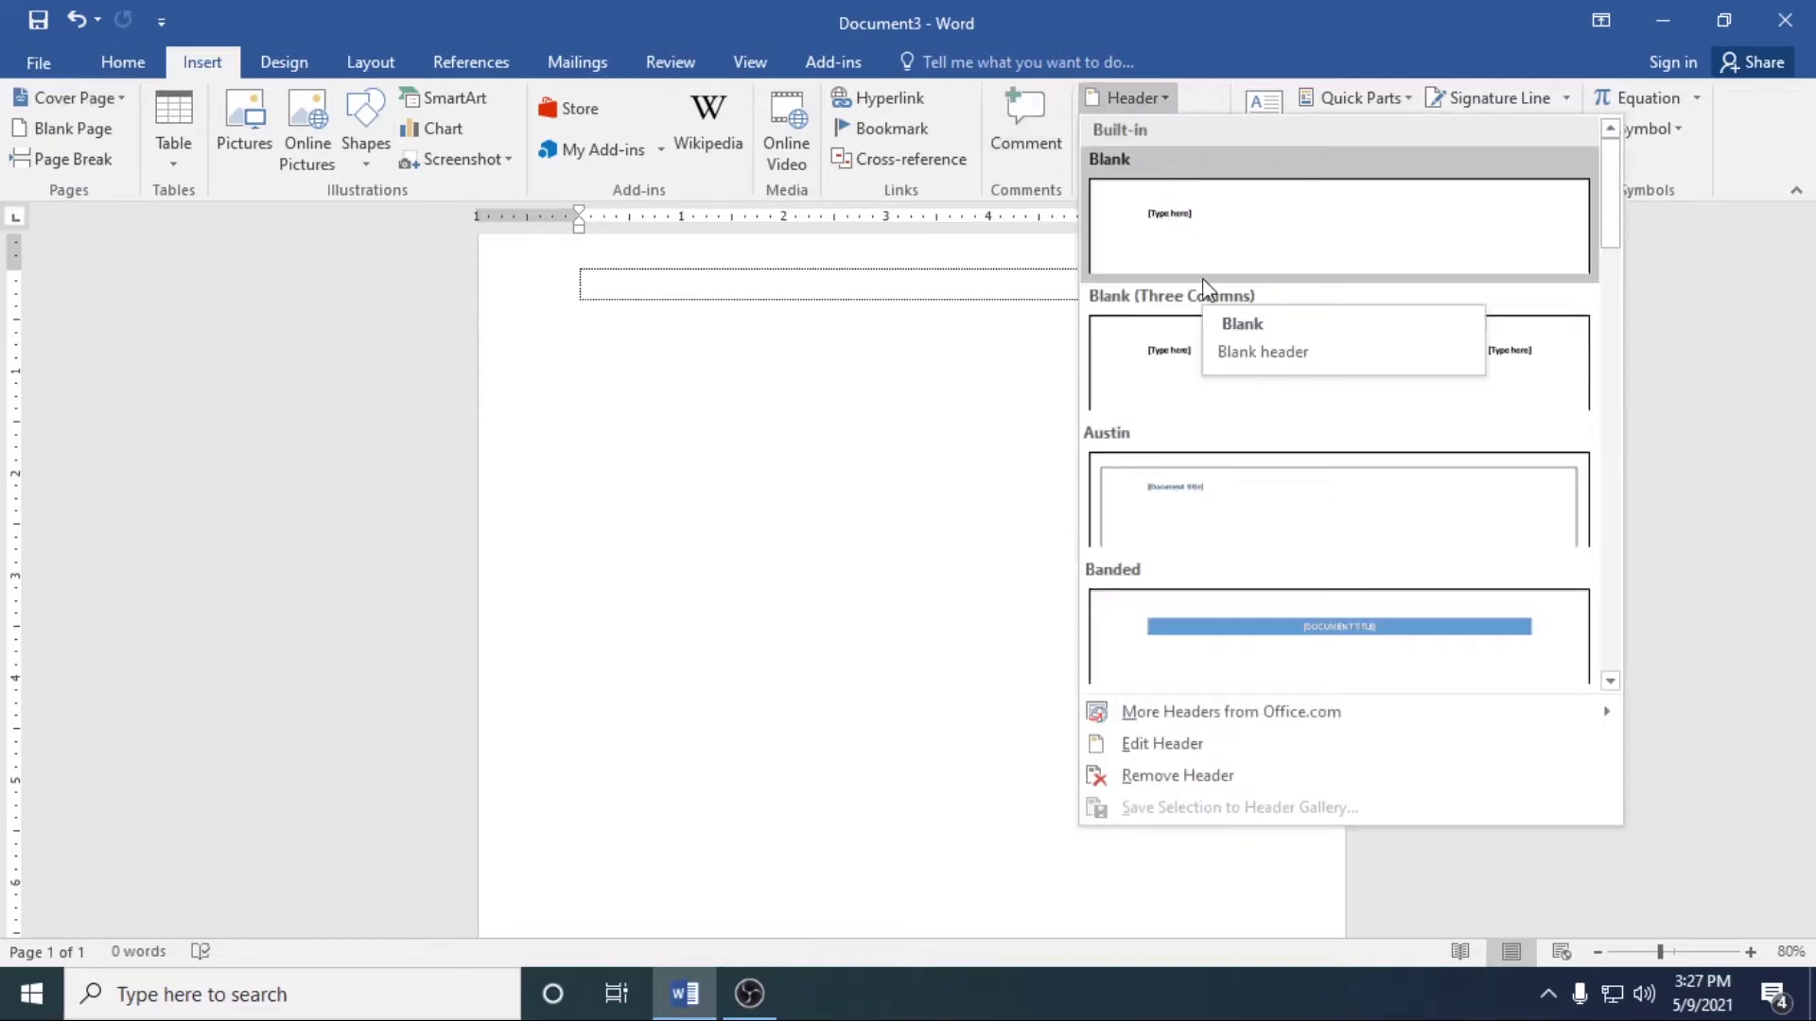
scroll(1621, 317, "down", 1)
mouse_move(1620, 317)
left_mouse_down()
mouse_move(1601, 672)
mouse_move(1647, 332)
mouse_move(1639, 194)
left_mouse_up()
left_click(1468, 232)
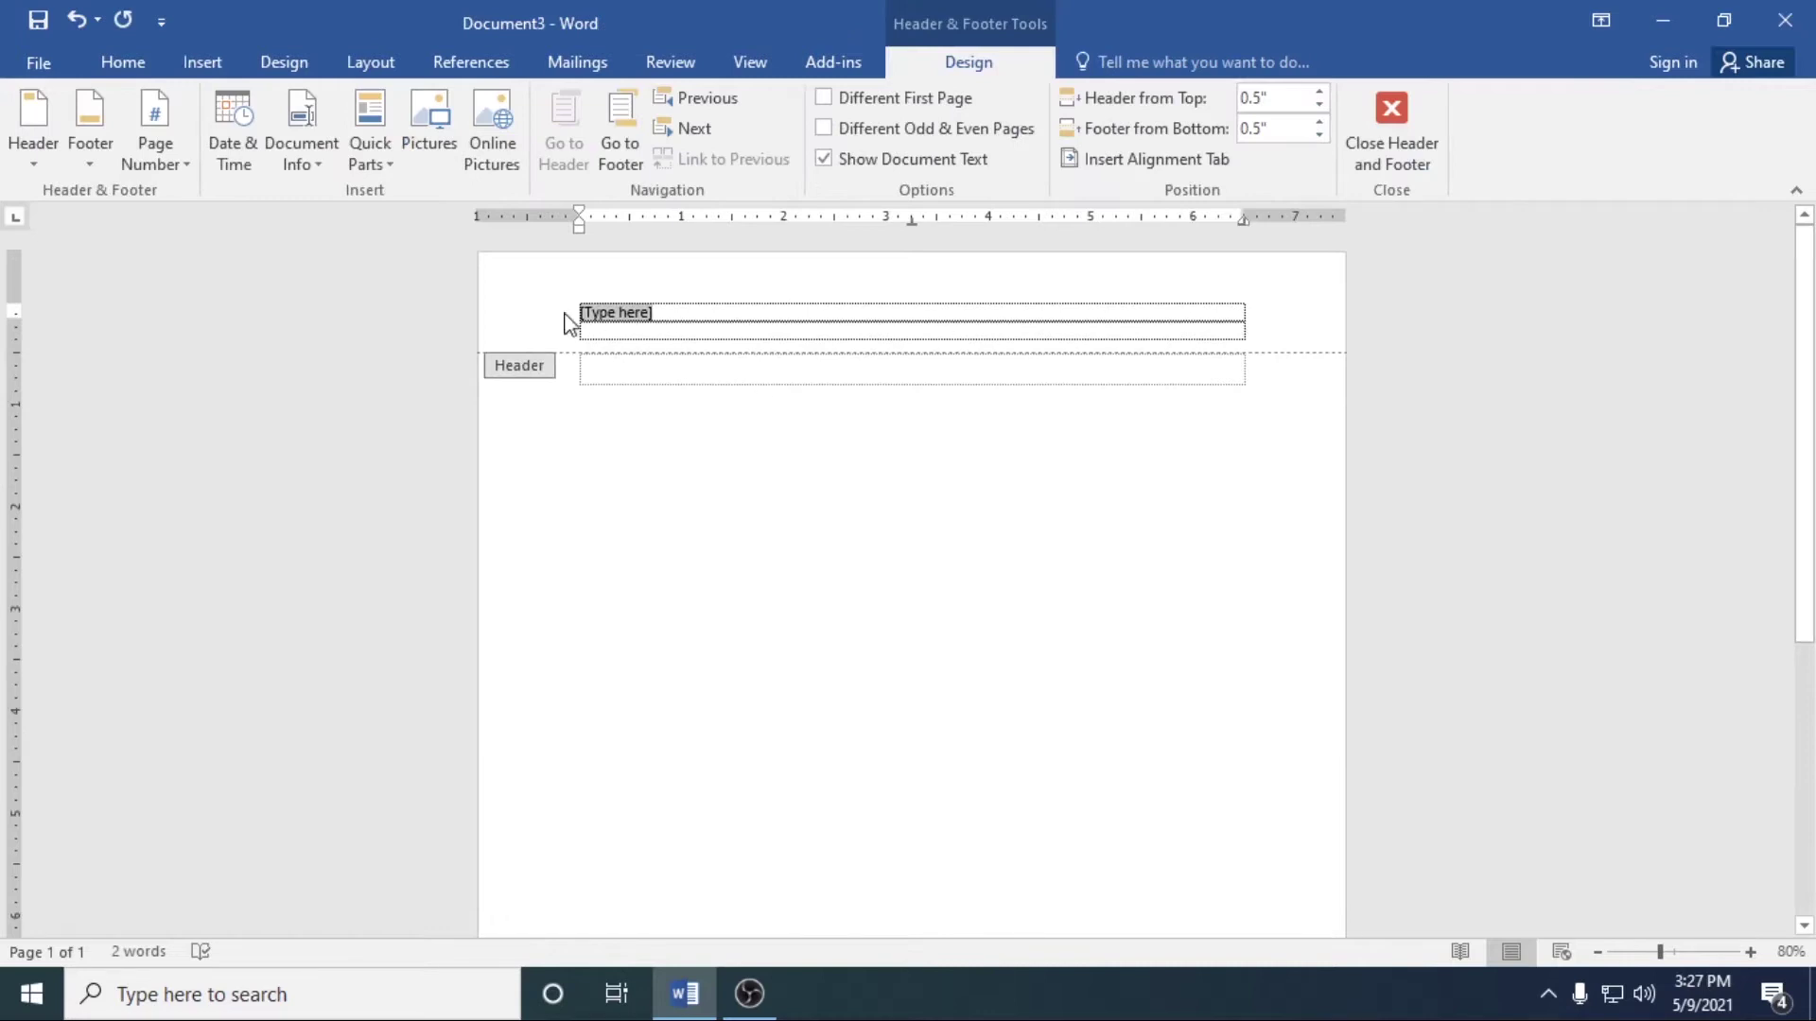
Paste 'Apon Computer' into the header placeholder and select the text
right_click(689, 311)
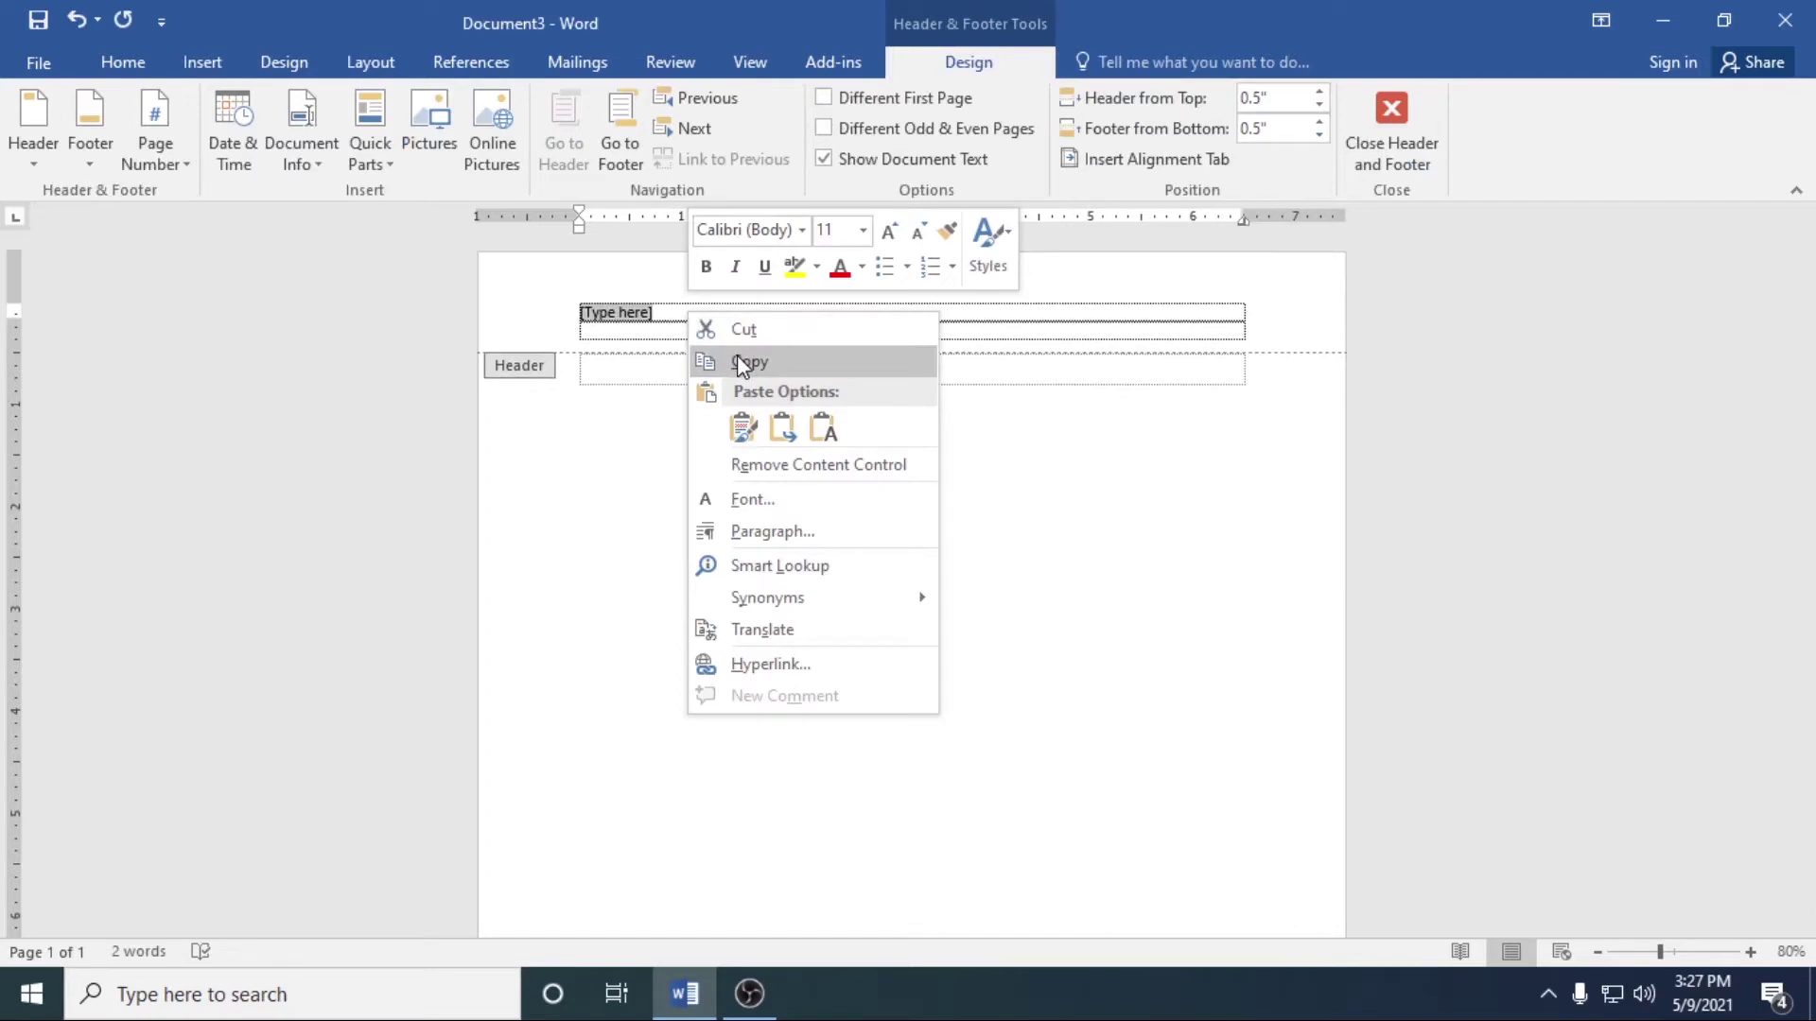
left_click(735, 359)
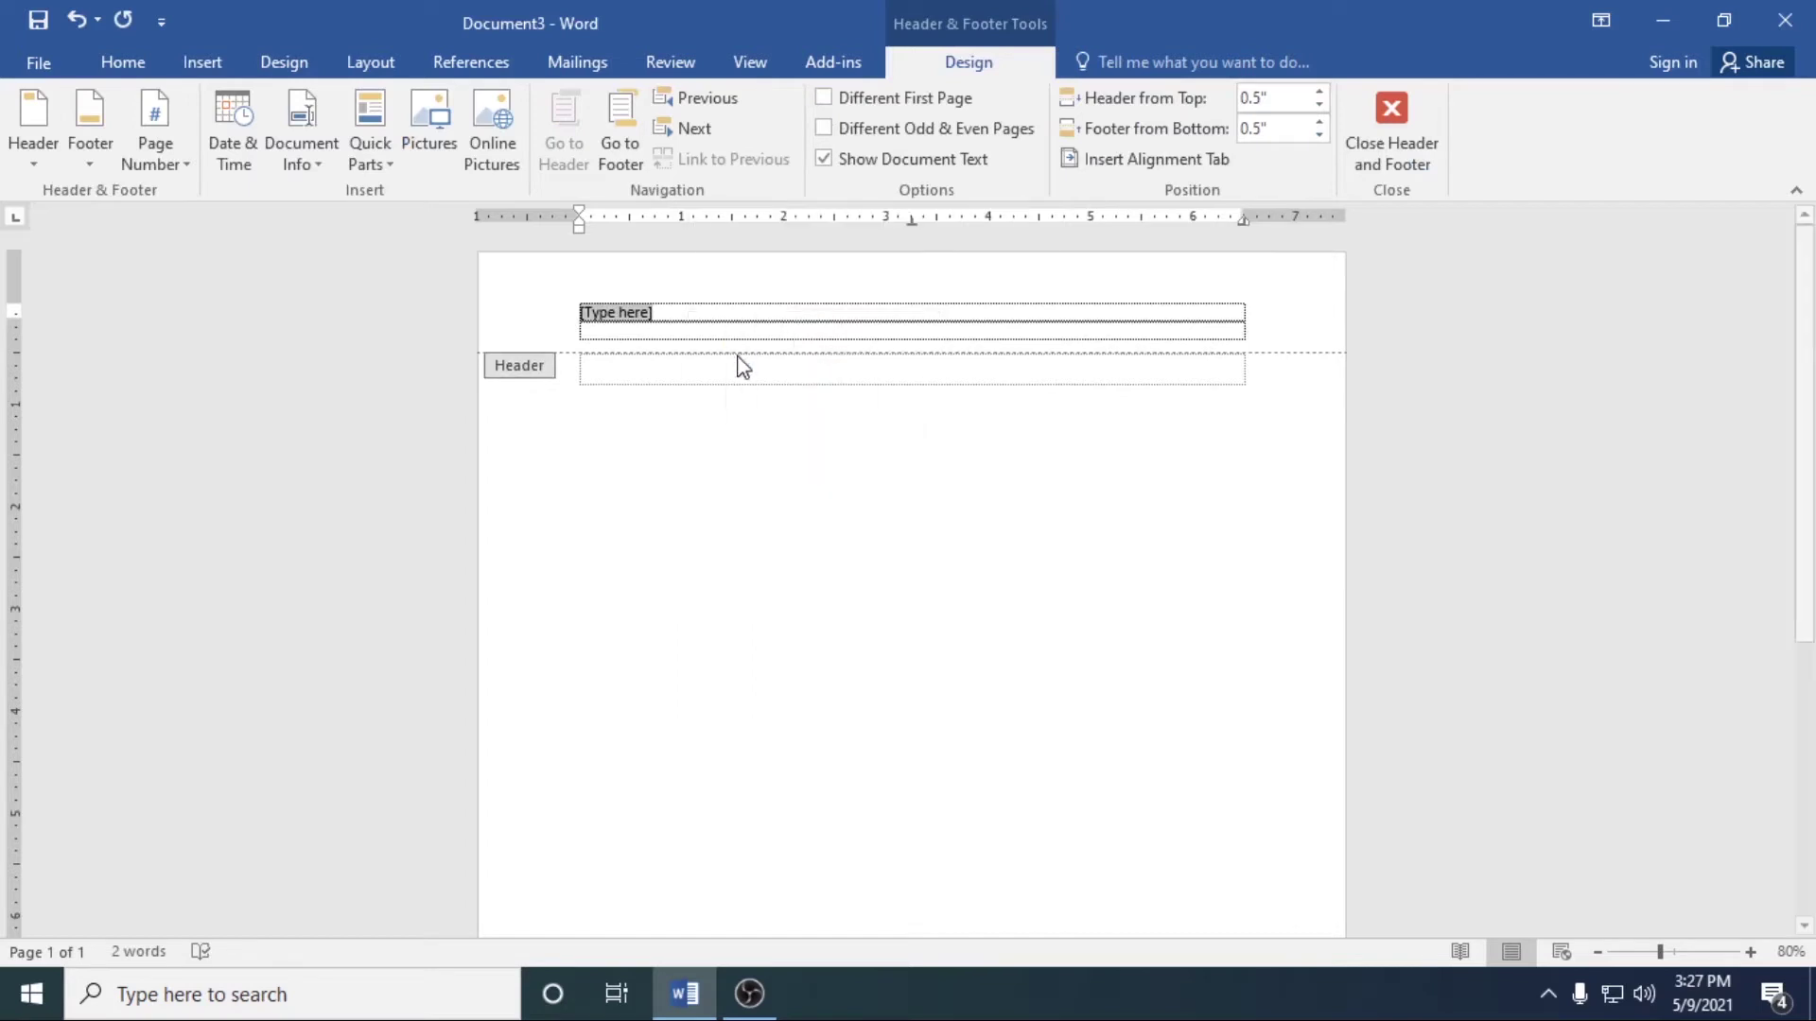
right_click(682, 309)
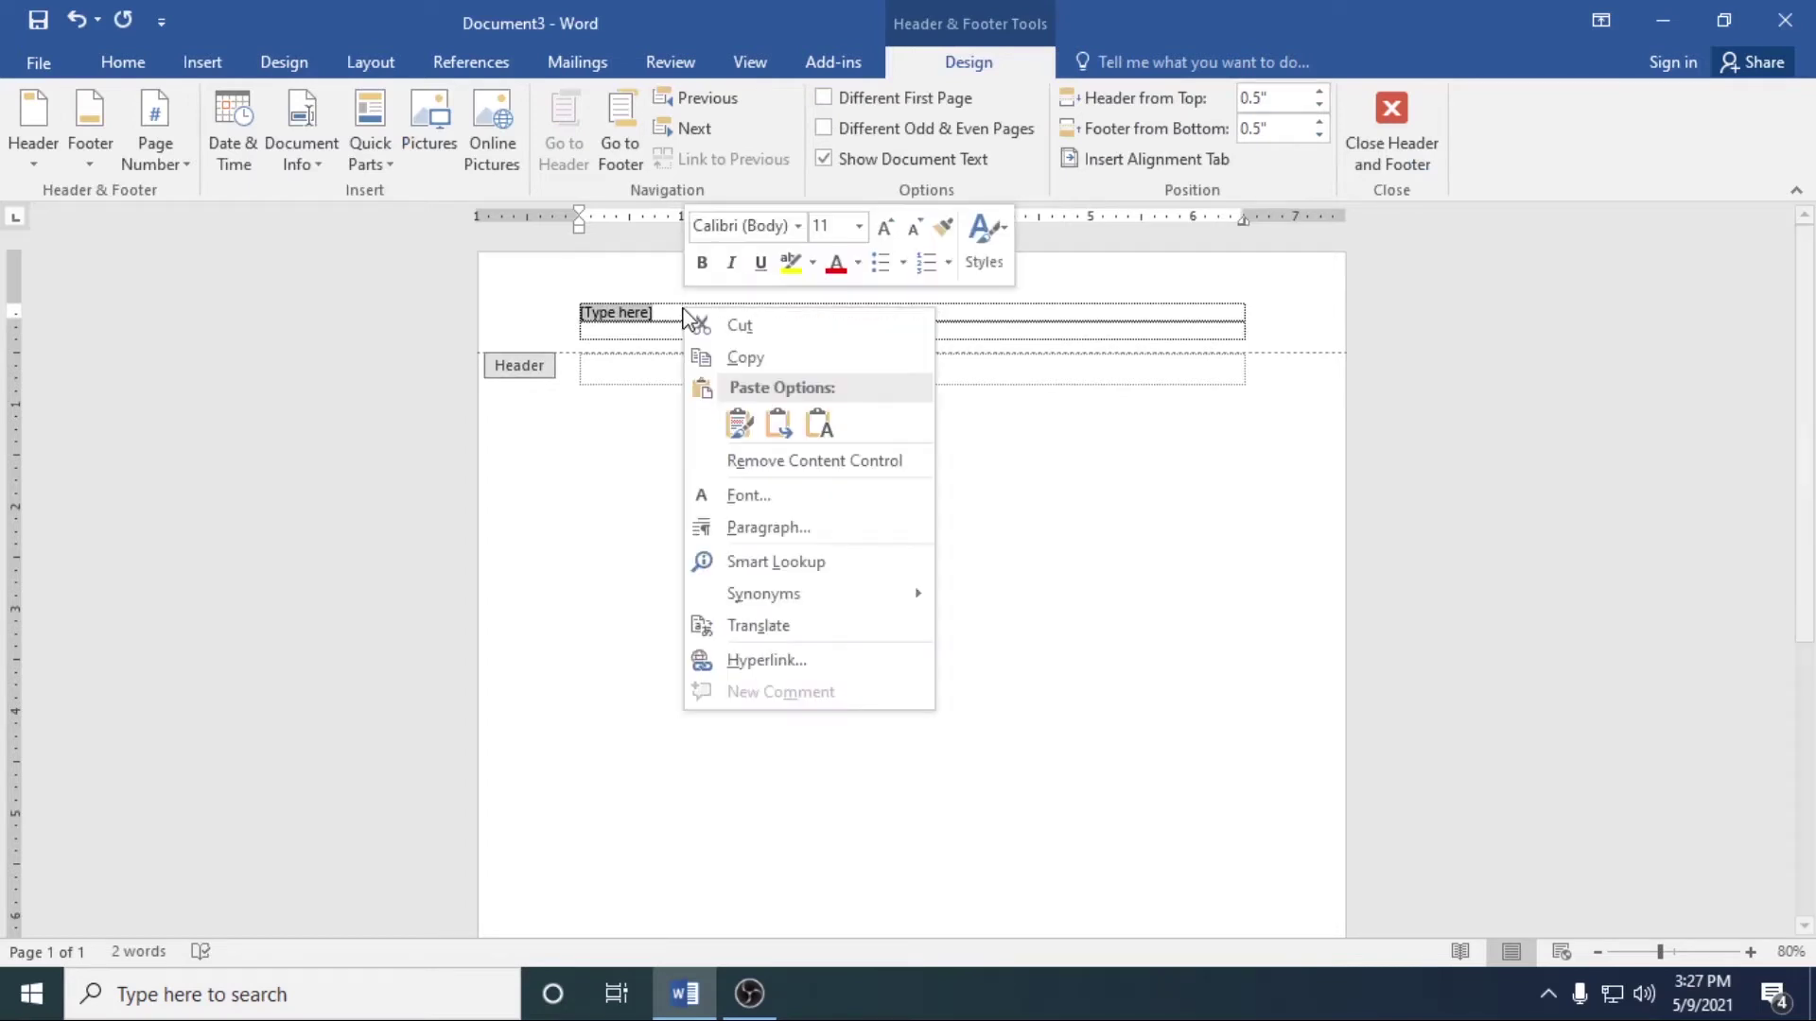
left_click(770, 423)
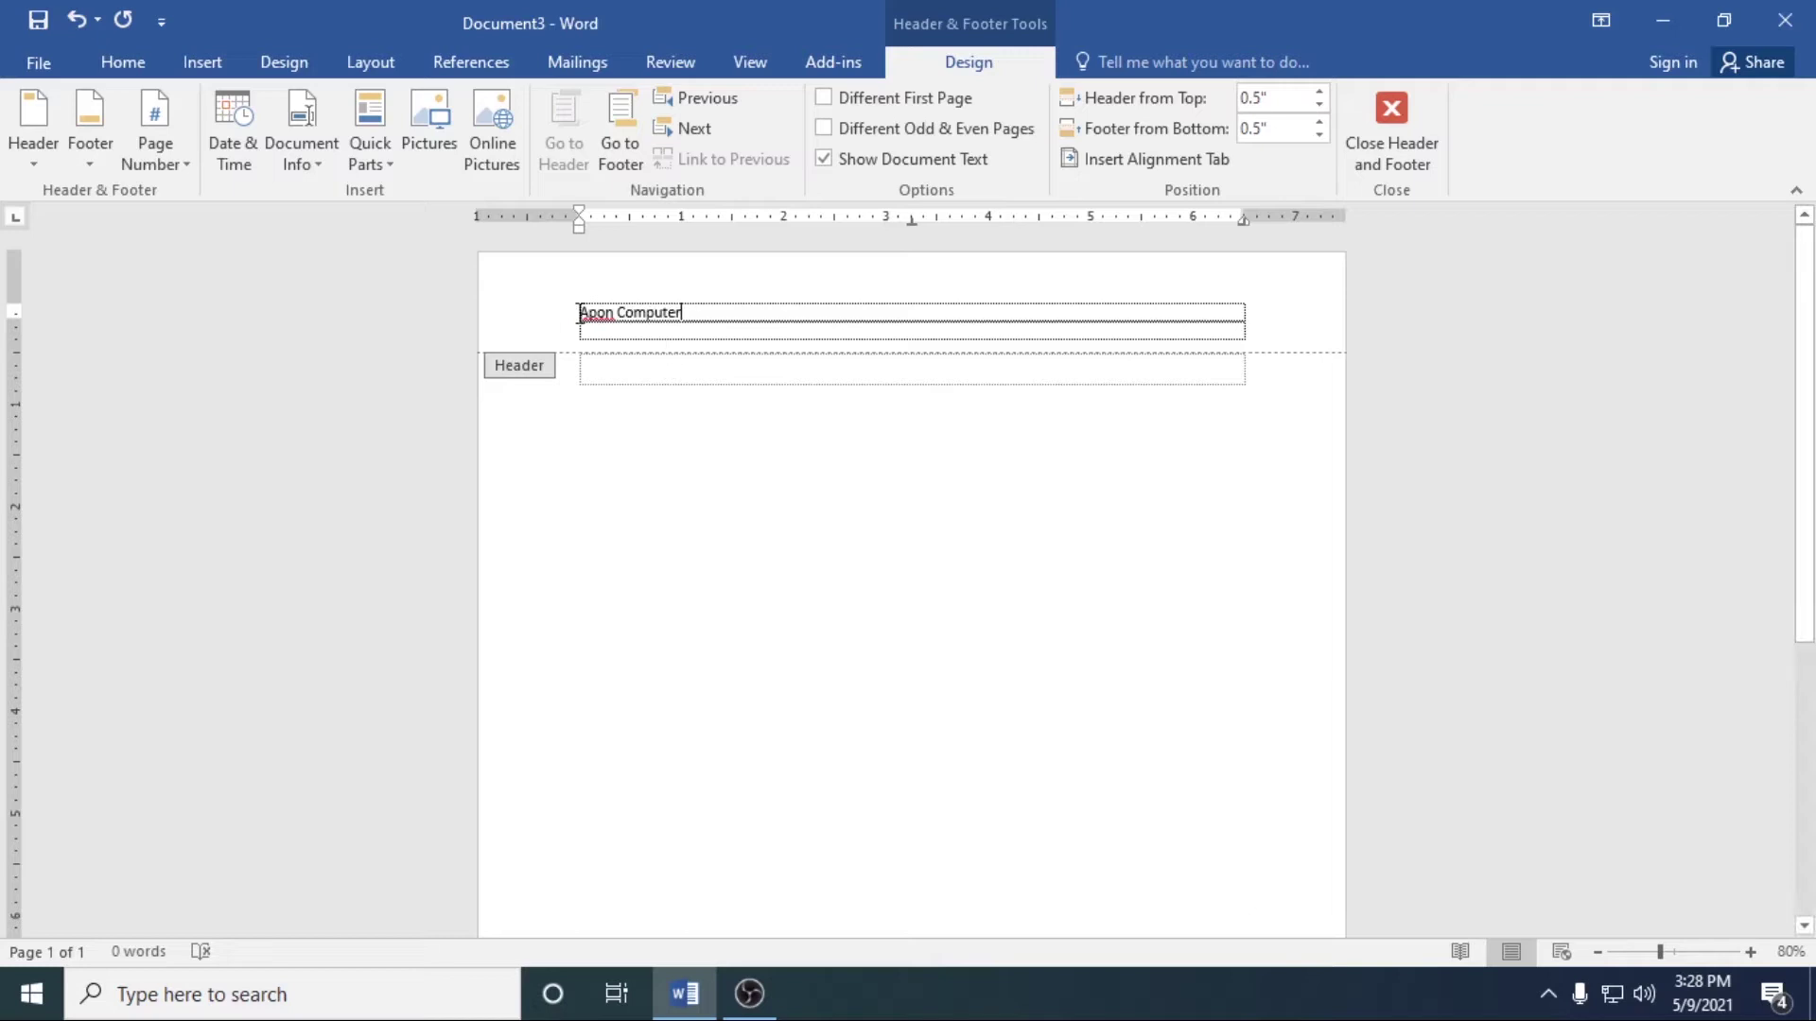
left_click_drag(580, 311, 686, 315)
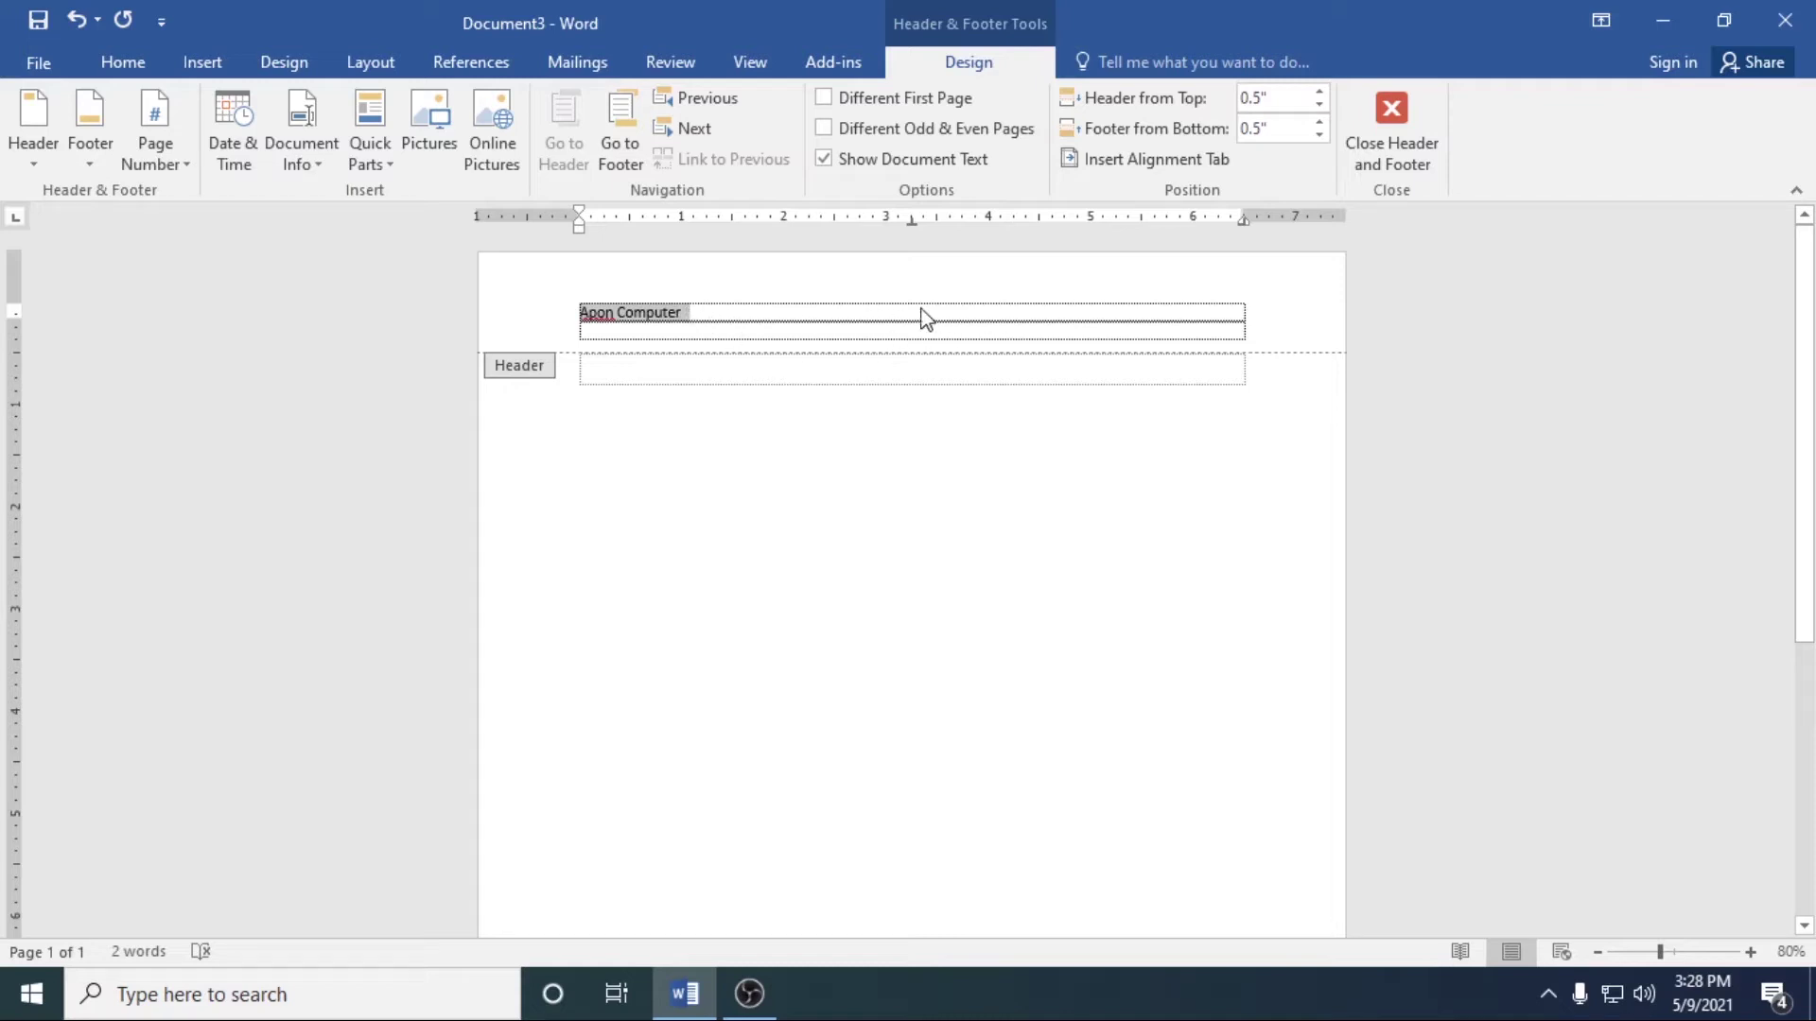
left_click(36, 161)
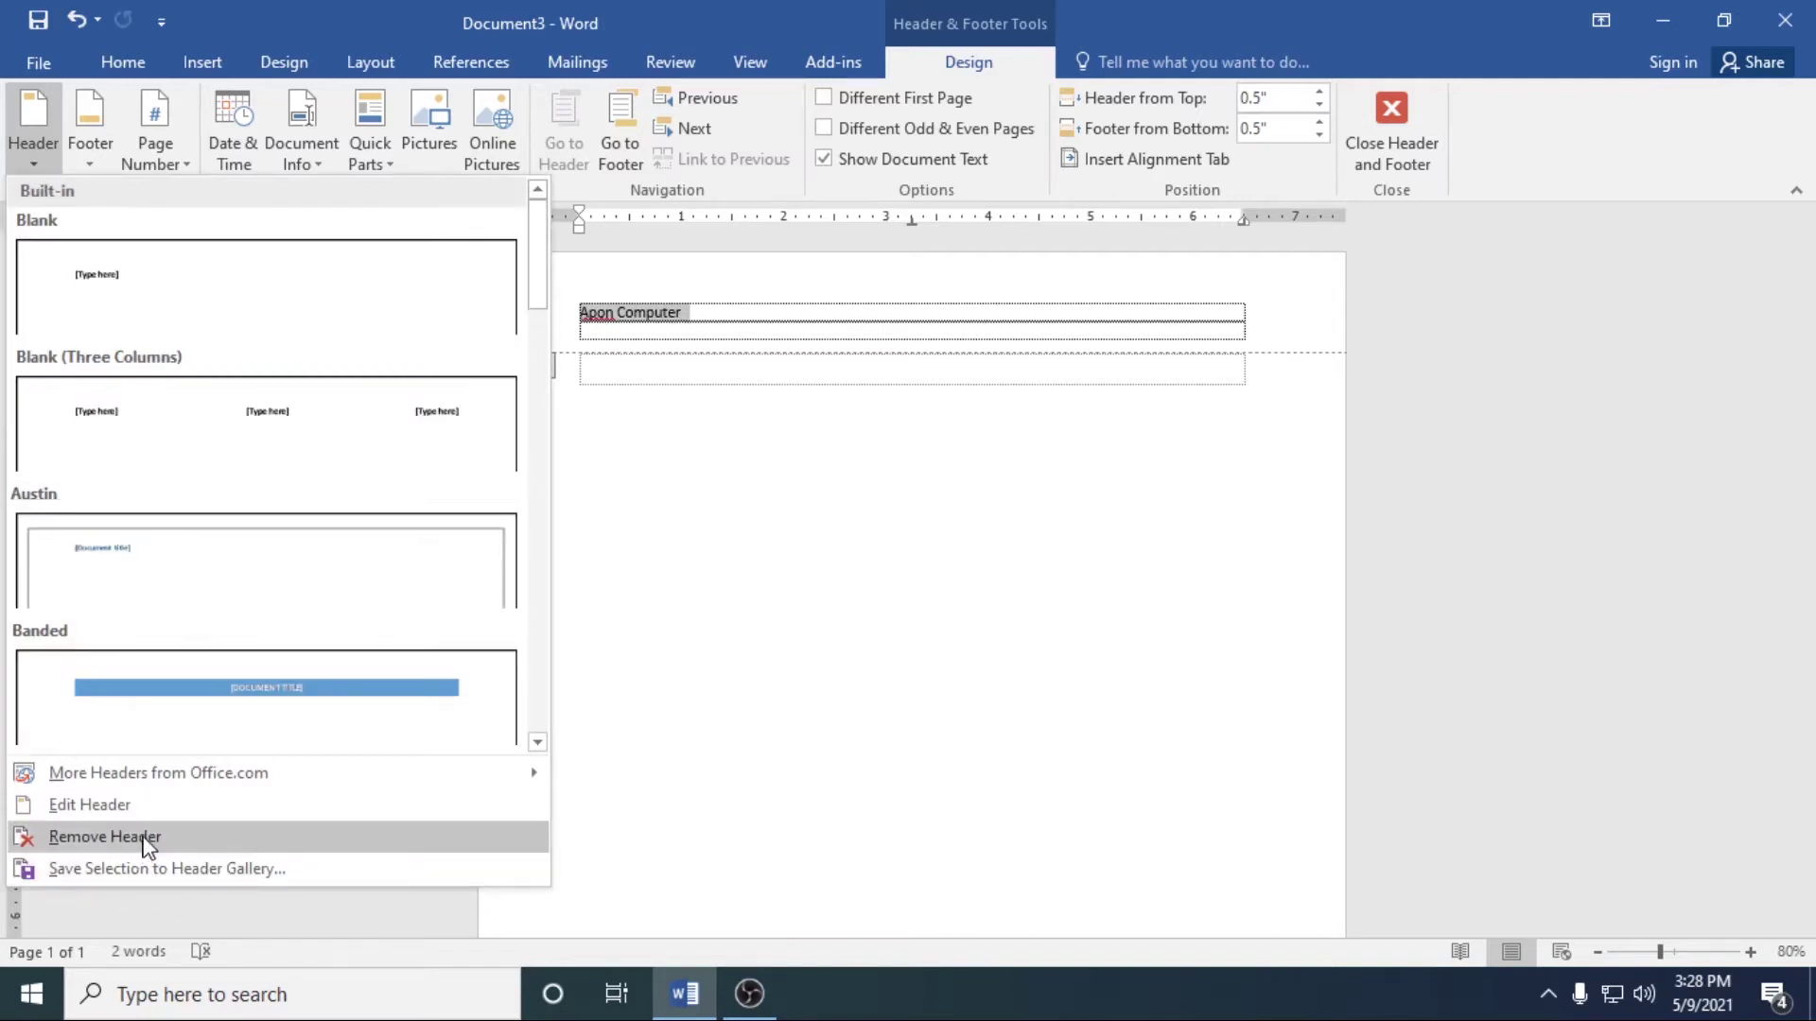
Remove the Apon Computer header, exit header editing, and list the built-in footer designs
left_click(104, 837)
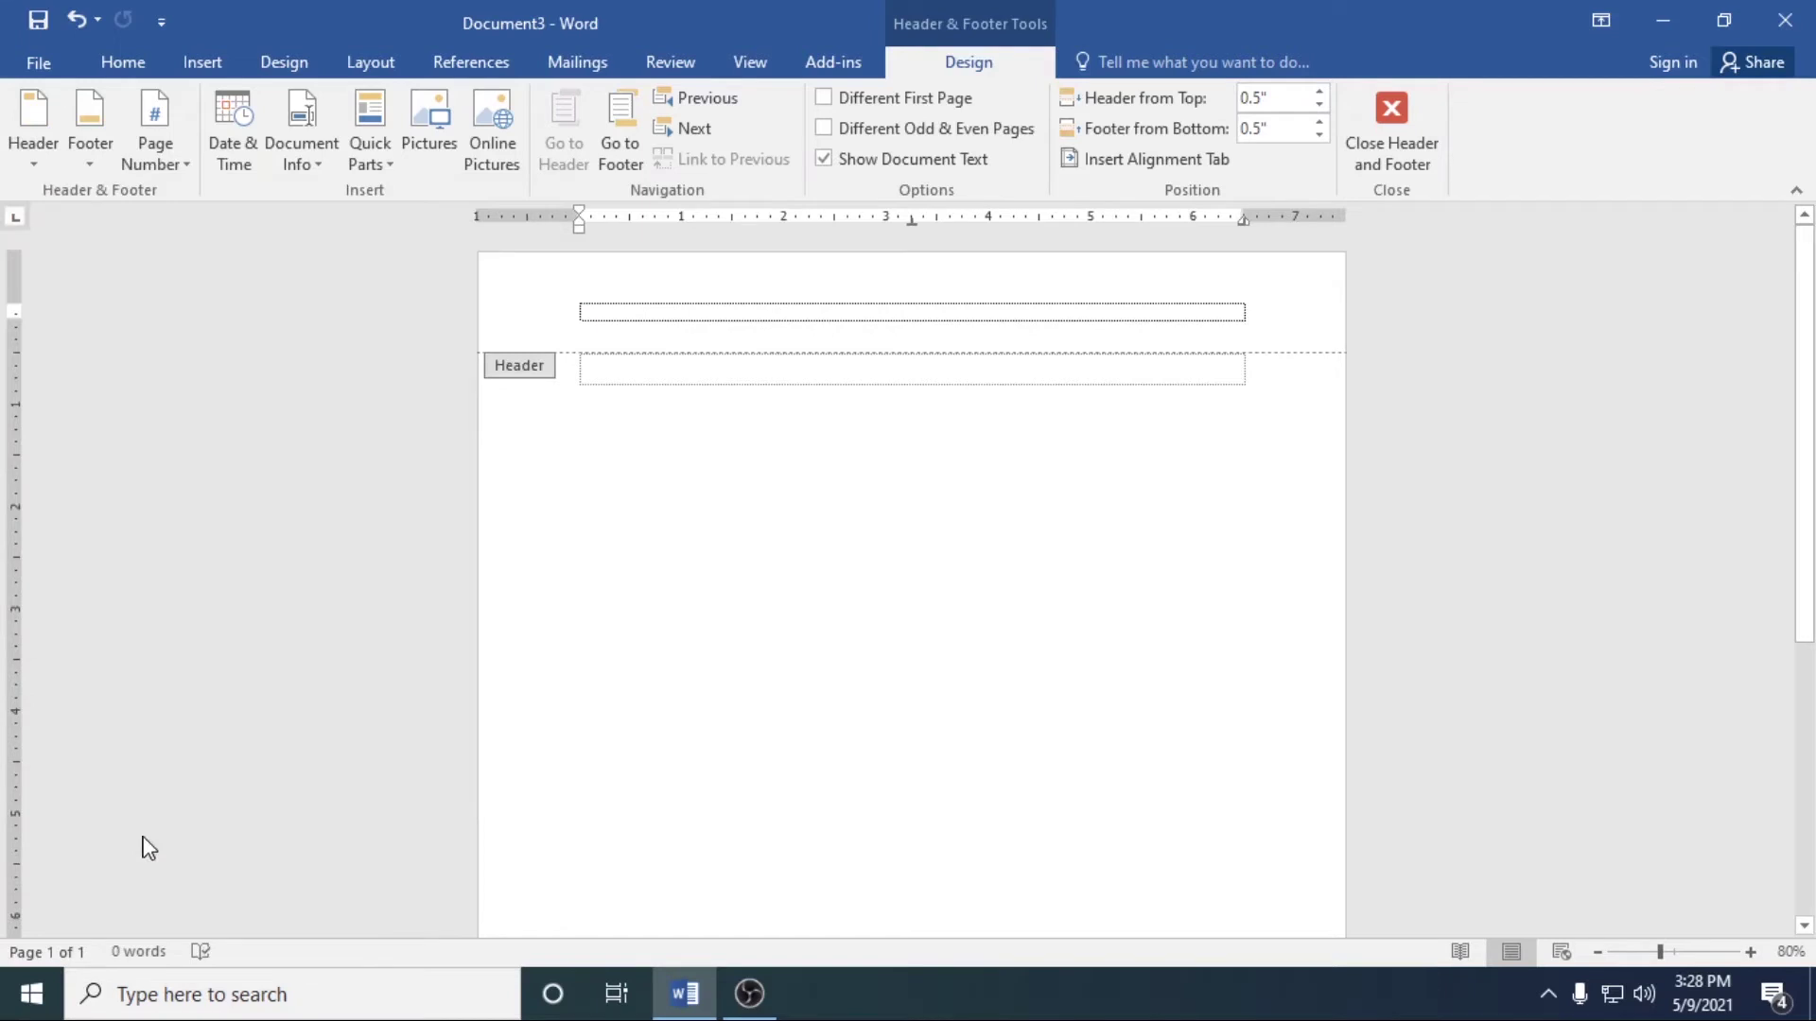
double_click(749, 613)
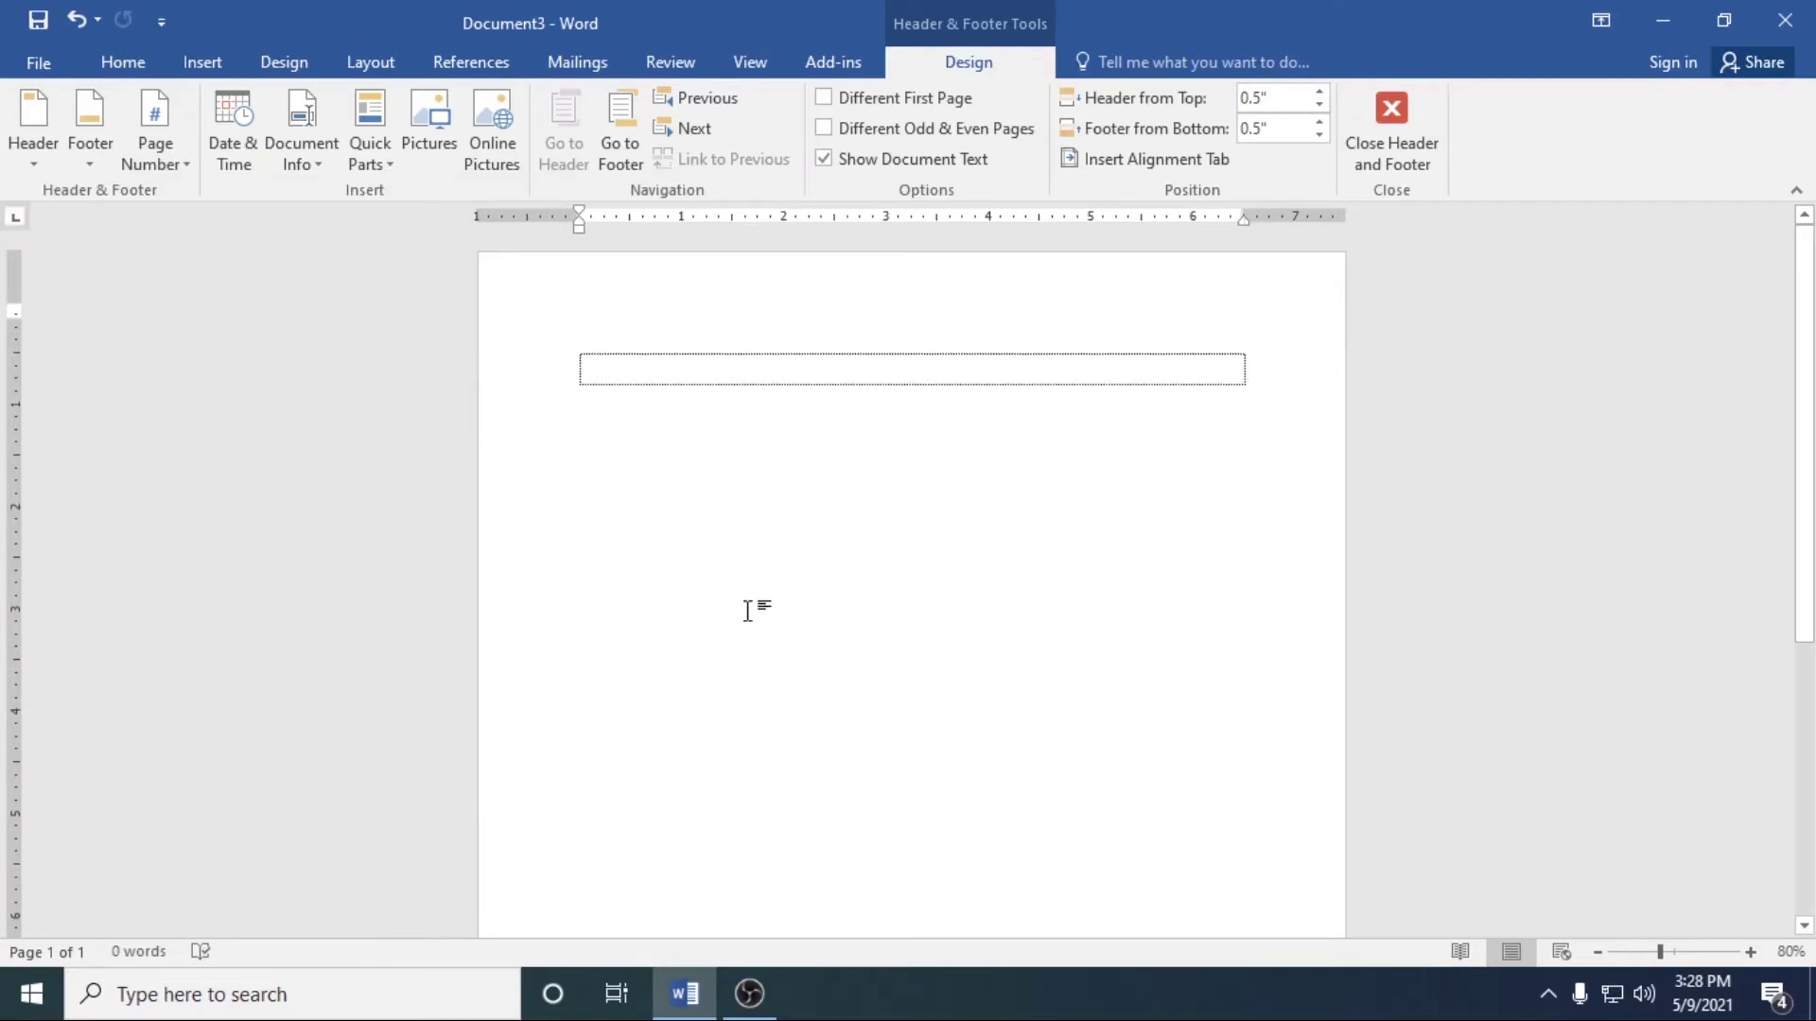
left_click(212, 58)
left_click(1149, 130)
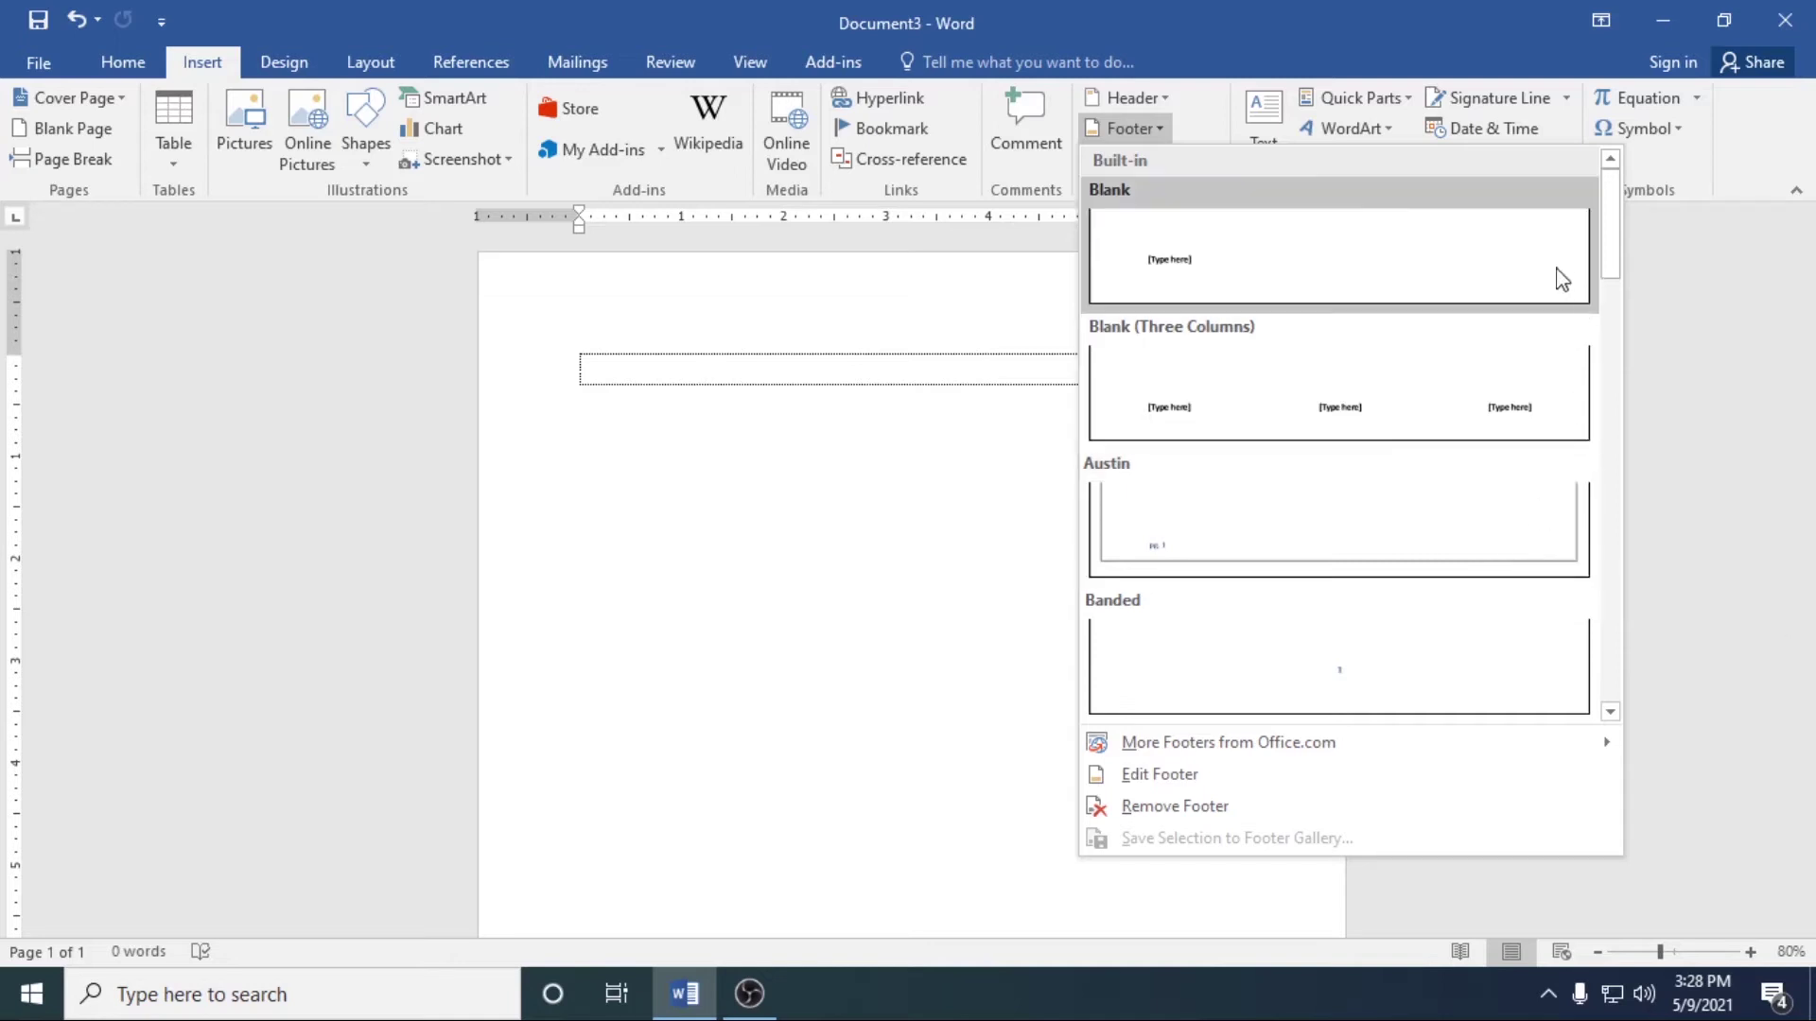
Add the Integral footer, then delete it with Remove Footer
mouse_move(1611, 276)
left_mouse_down()
mouse_move(1614, 506)
mouse_move(1620, 433)
left_mouse_up()
scroll(1619, 432, "up", 1)
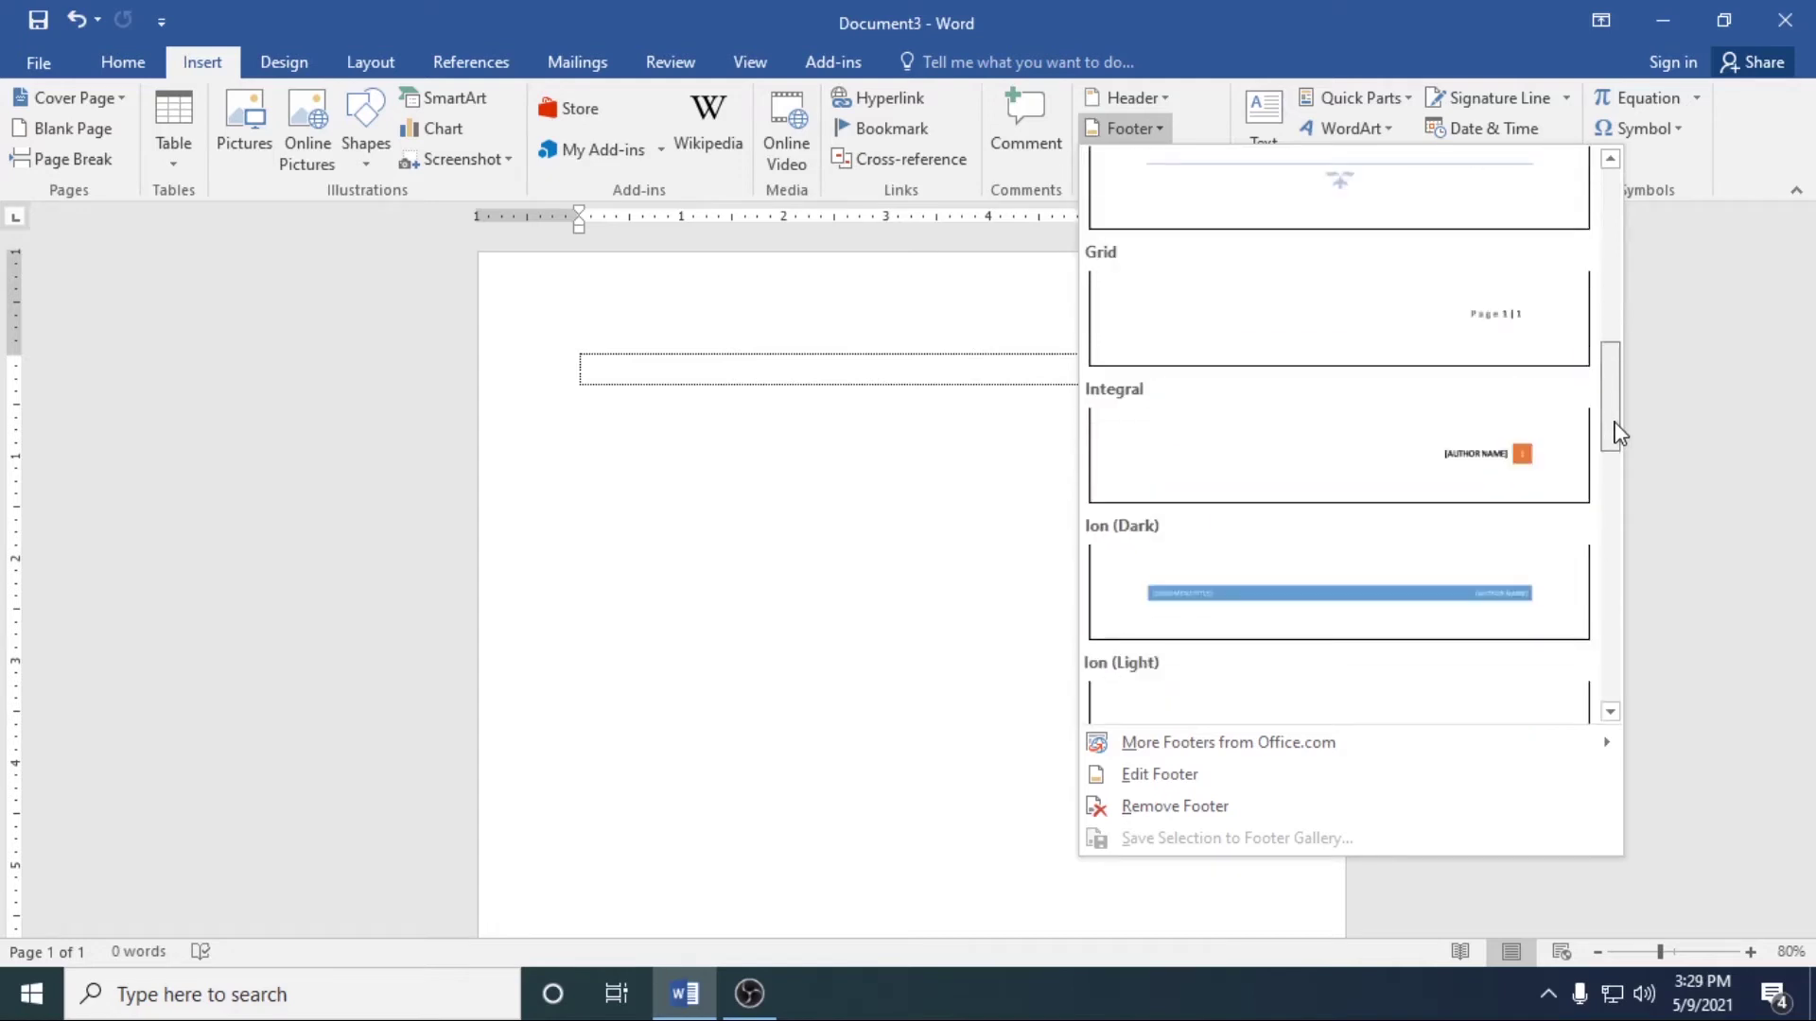
left_click(1544, 451)
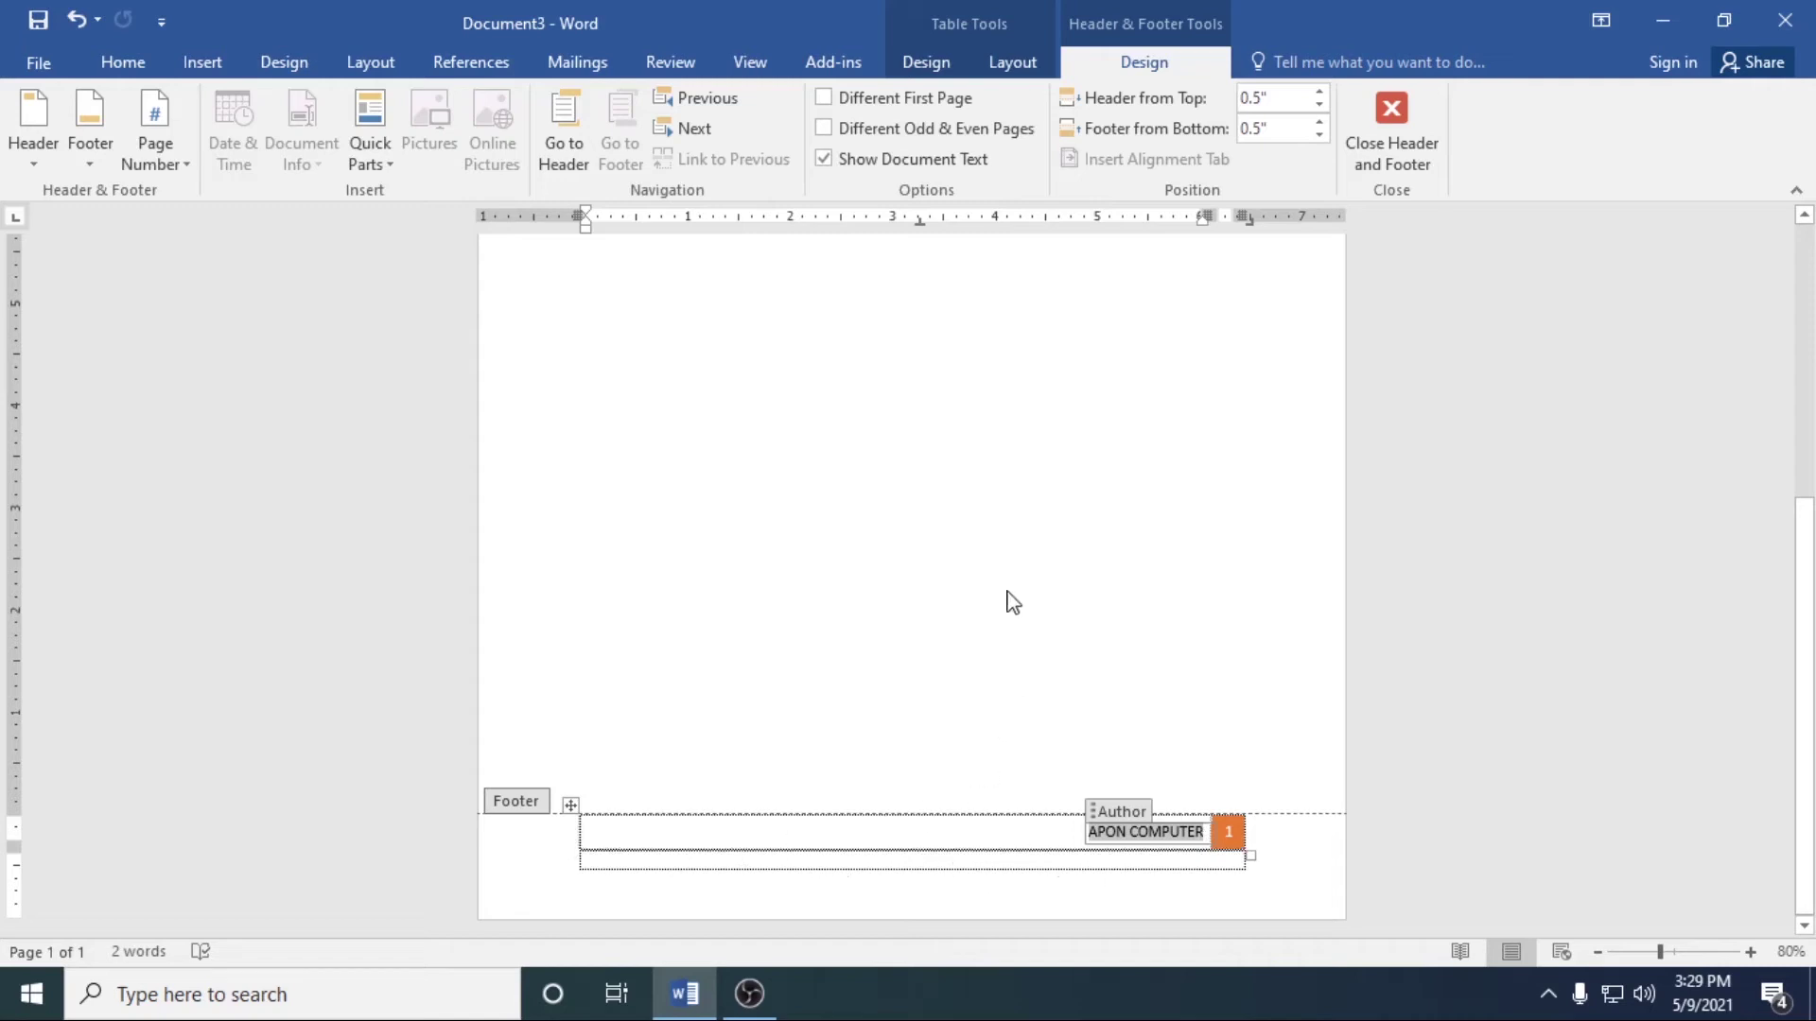
left_click(76, 164)
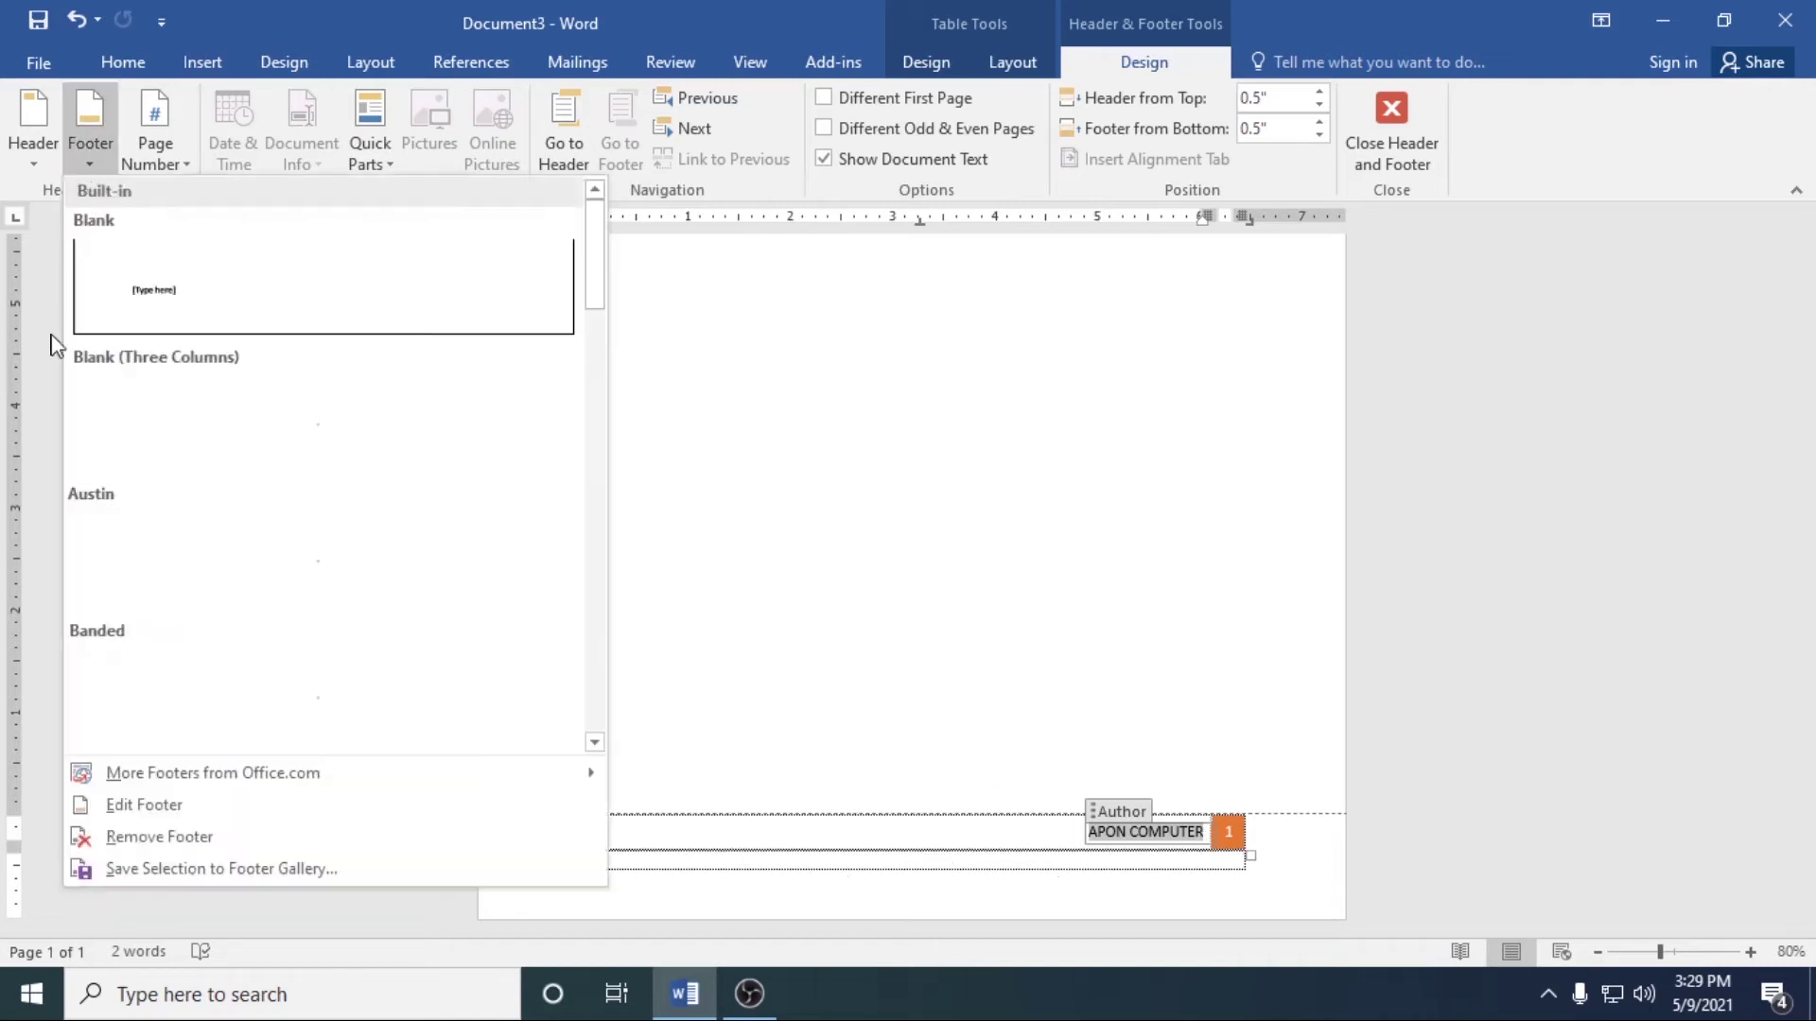
left_click(147, 838)
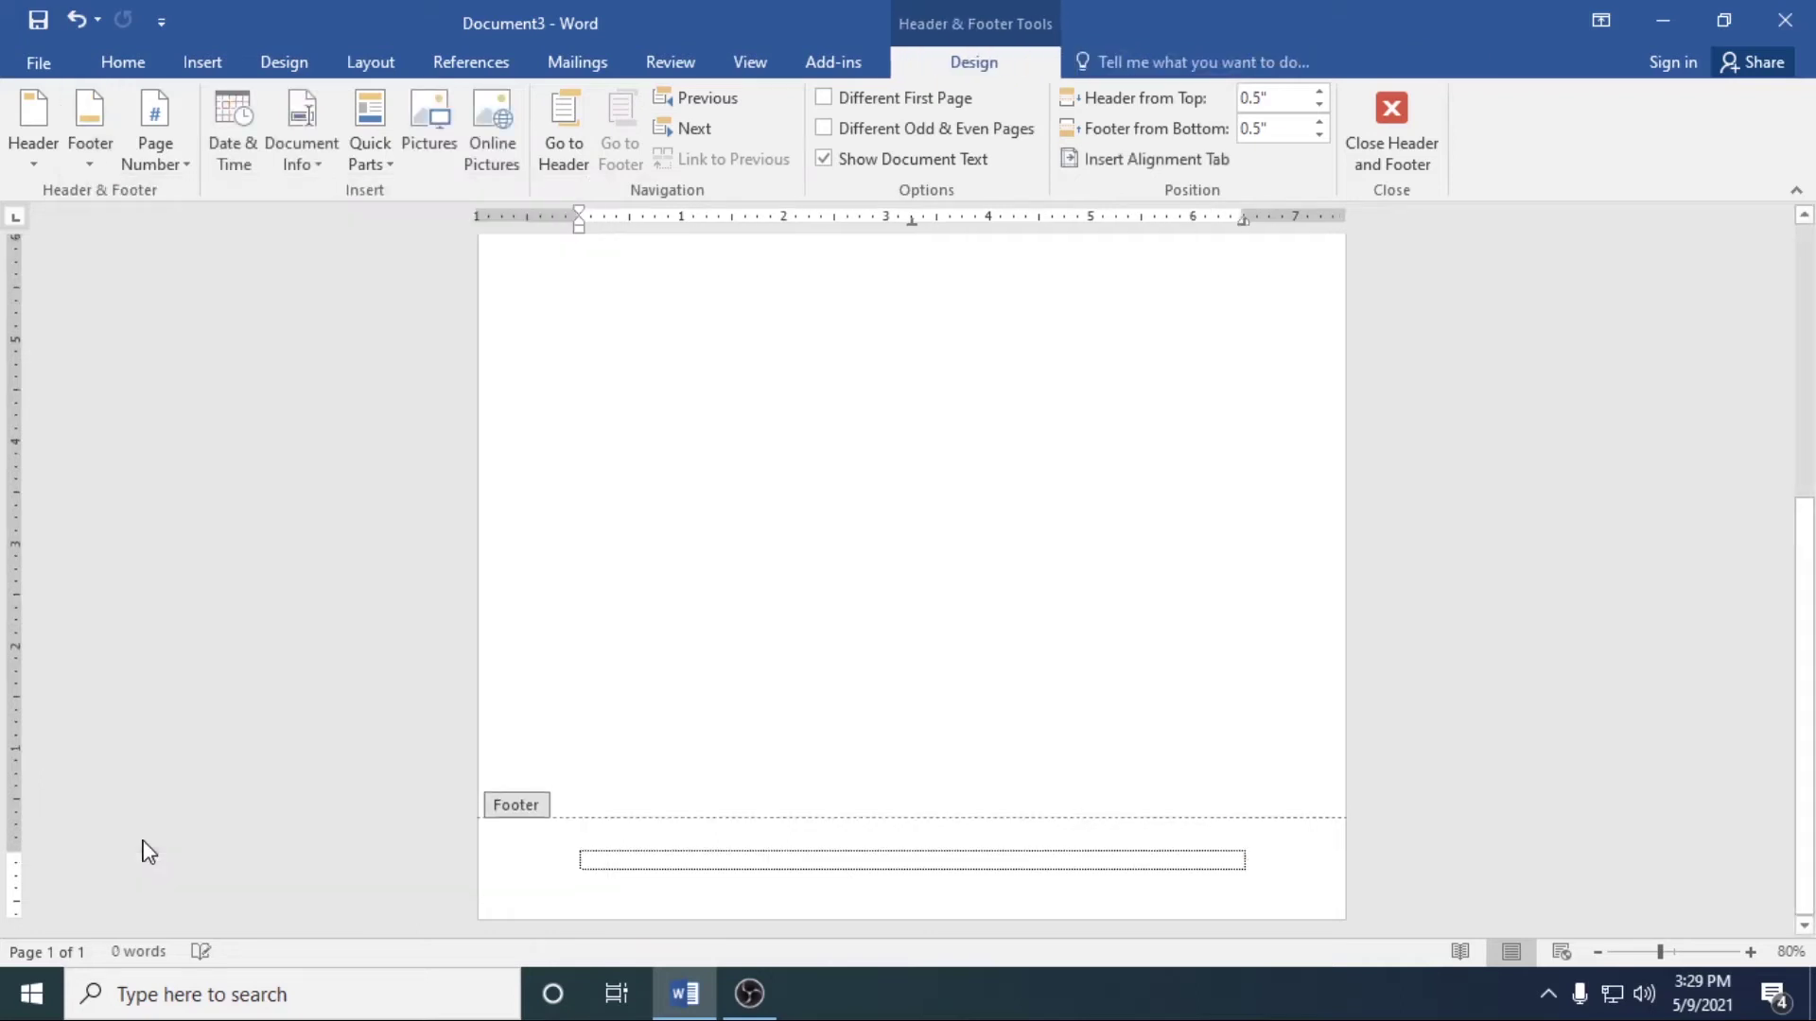
Add a Bold Numbers 2 'Page 1 of 1' page number at the top of the page
left_click(188, 177)
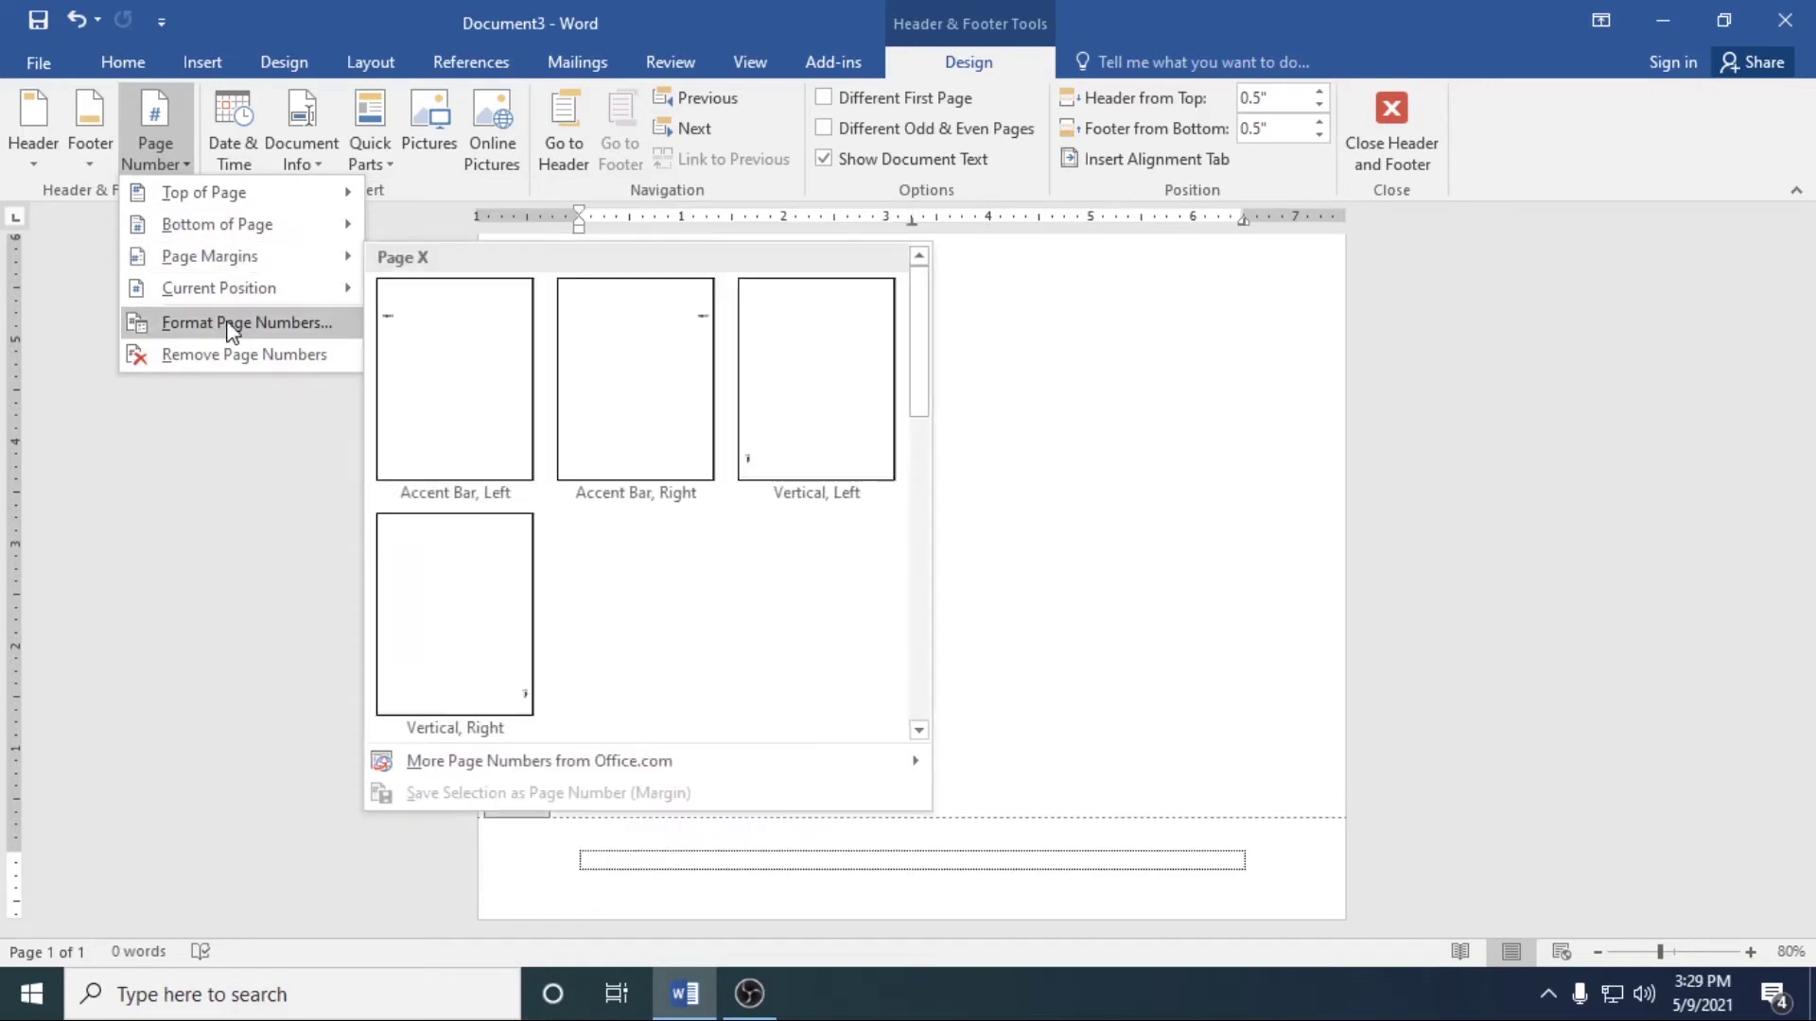
mouse_move(219, 288)
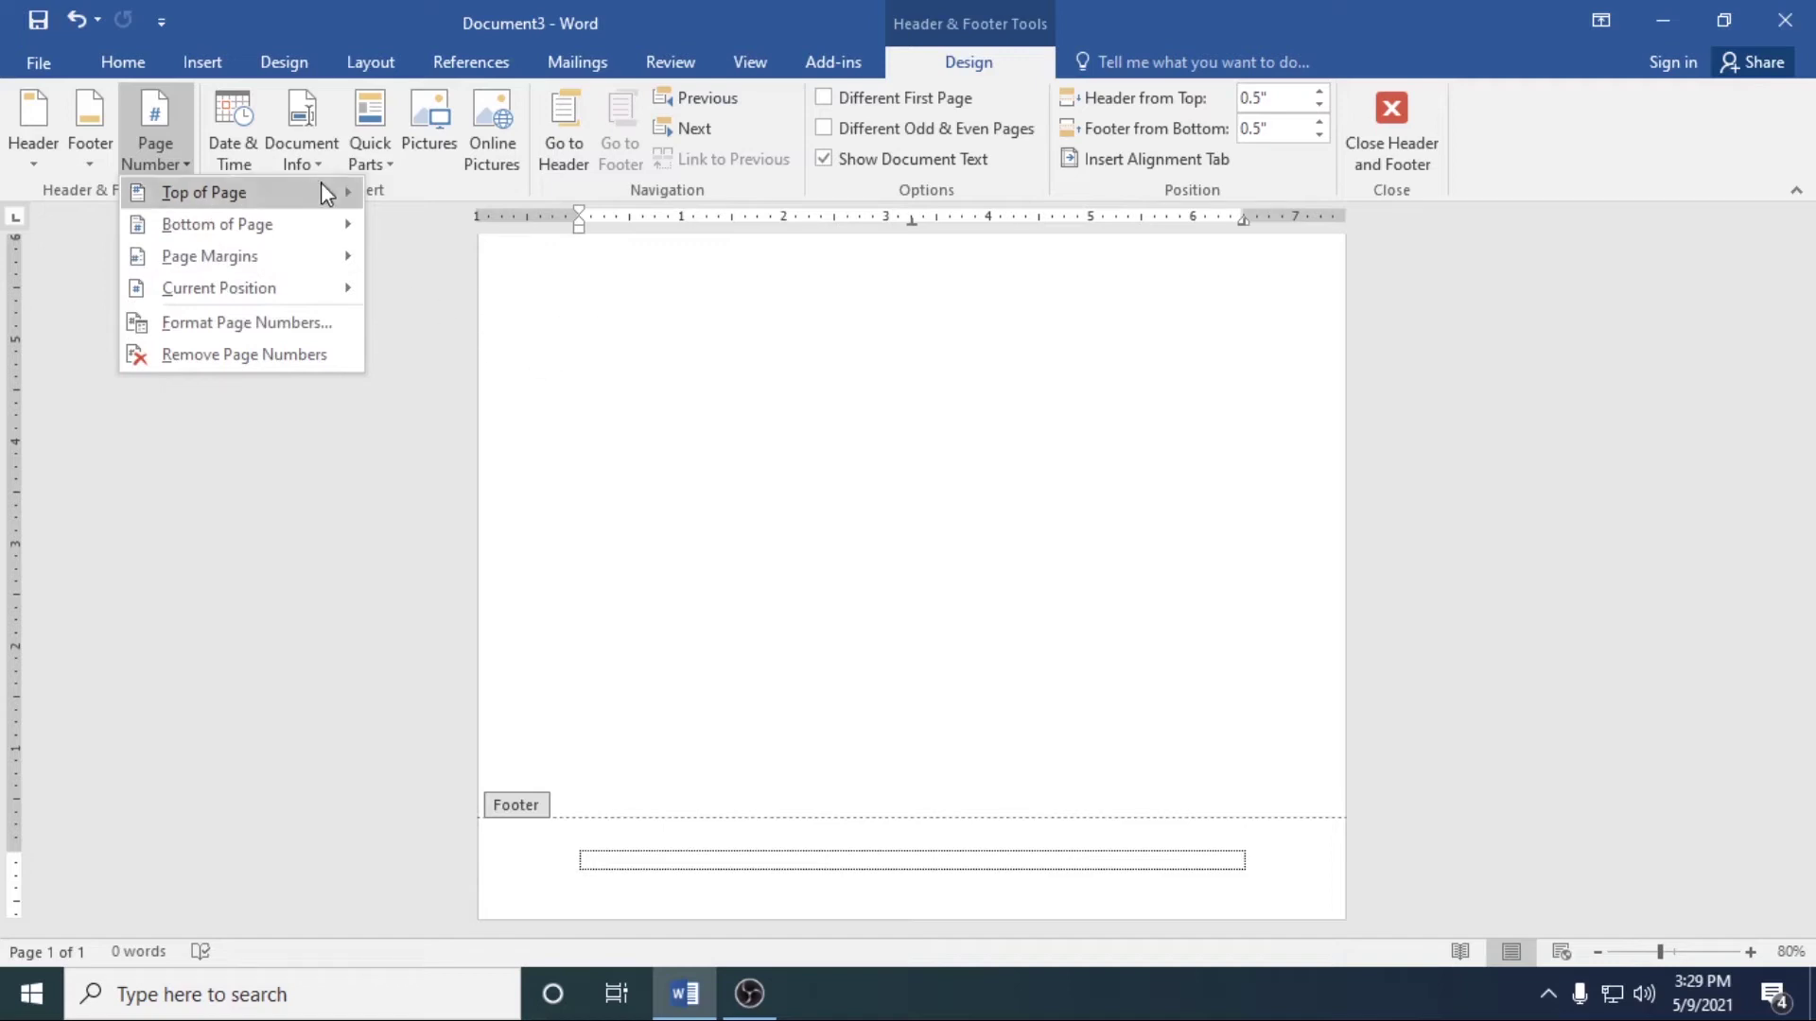
mouse_move(235, 193)
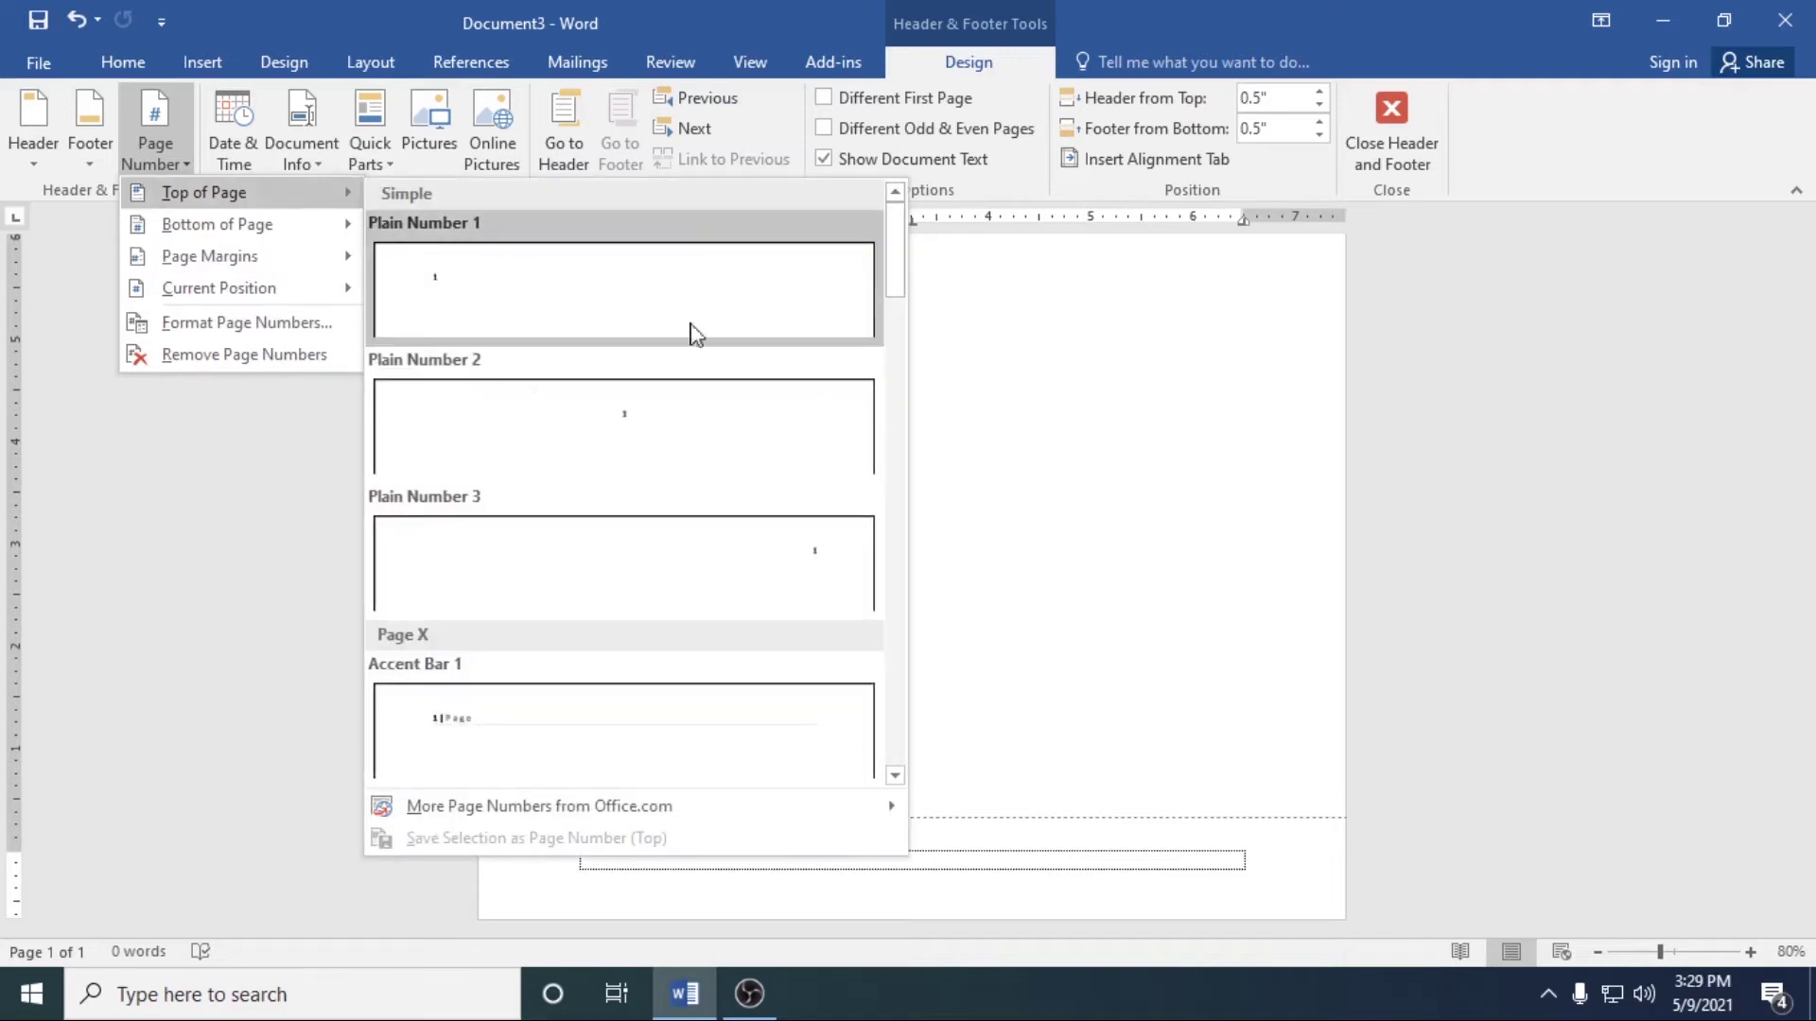
left_click_drag(896, 280, 884, 377)
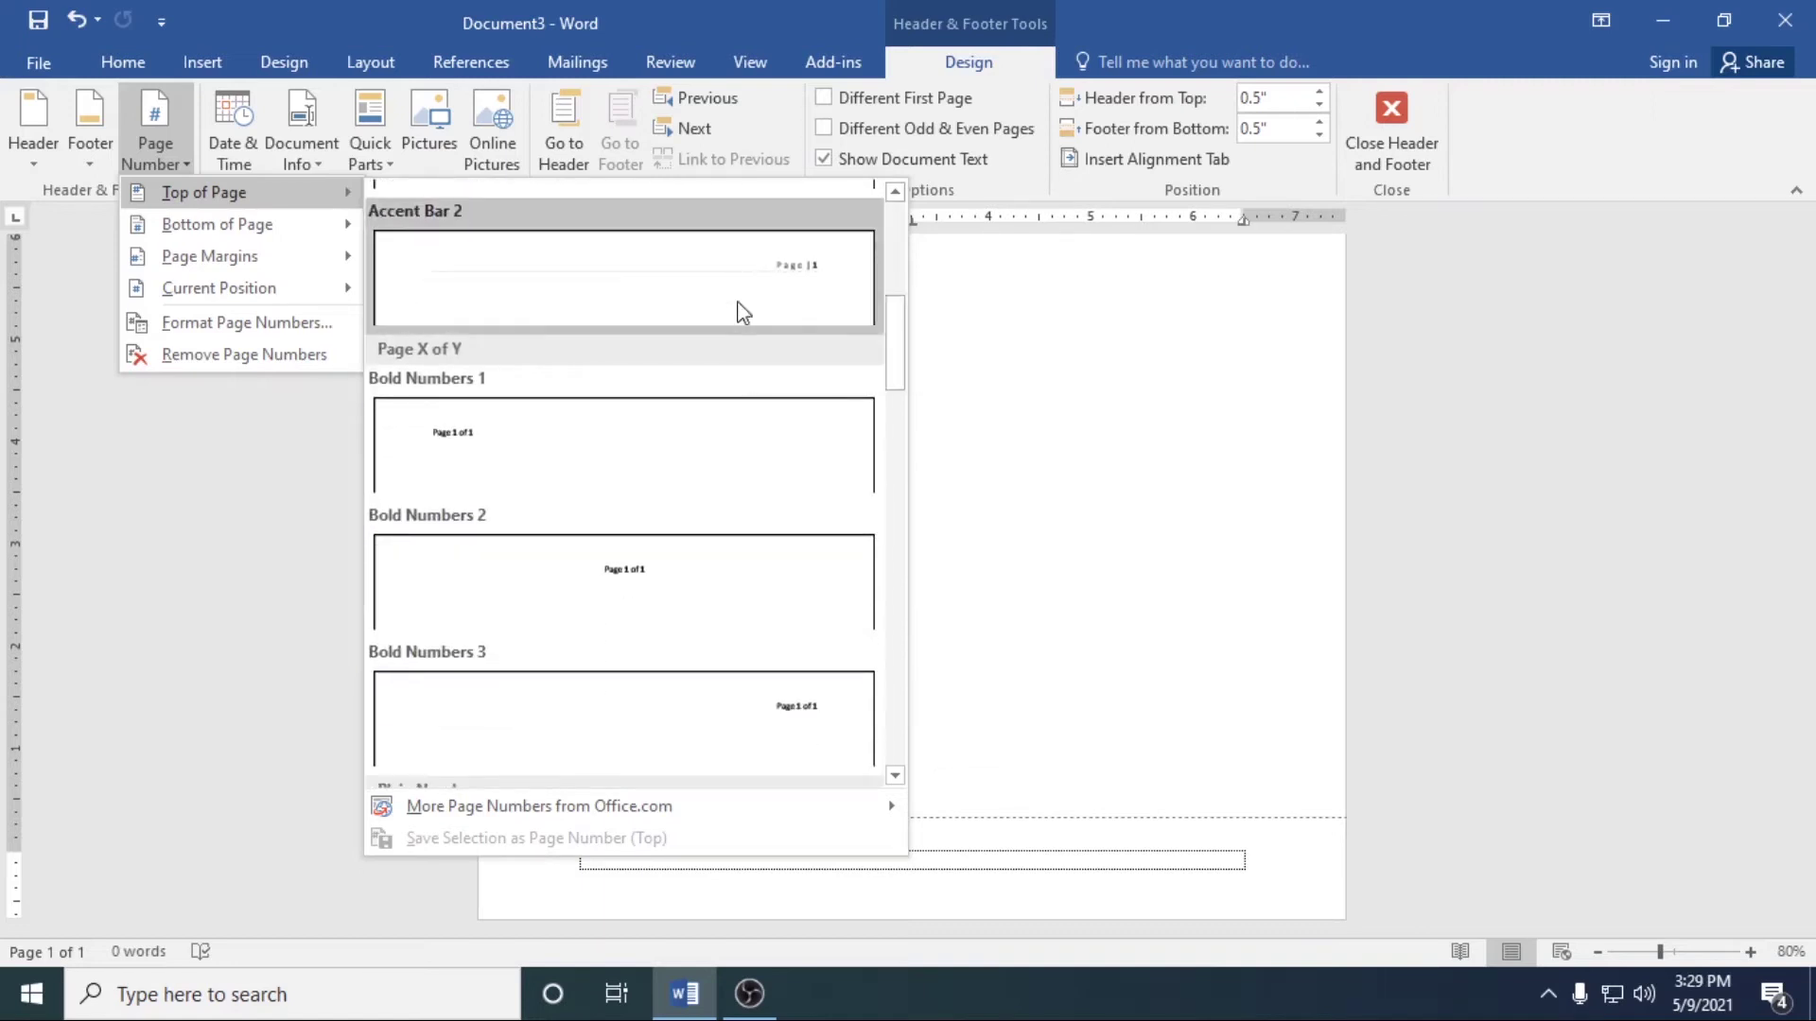
left_click(658, 580)
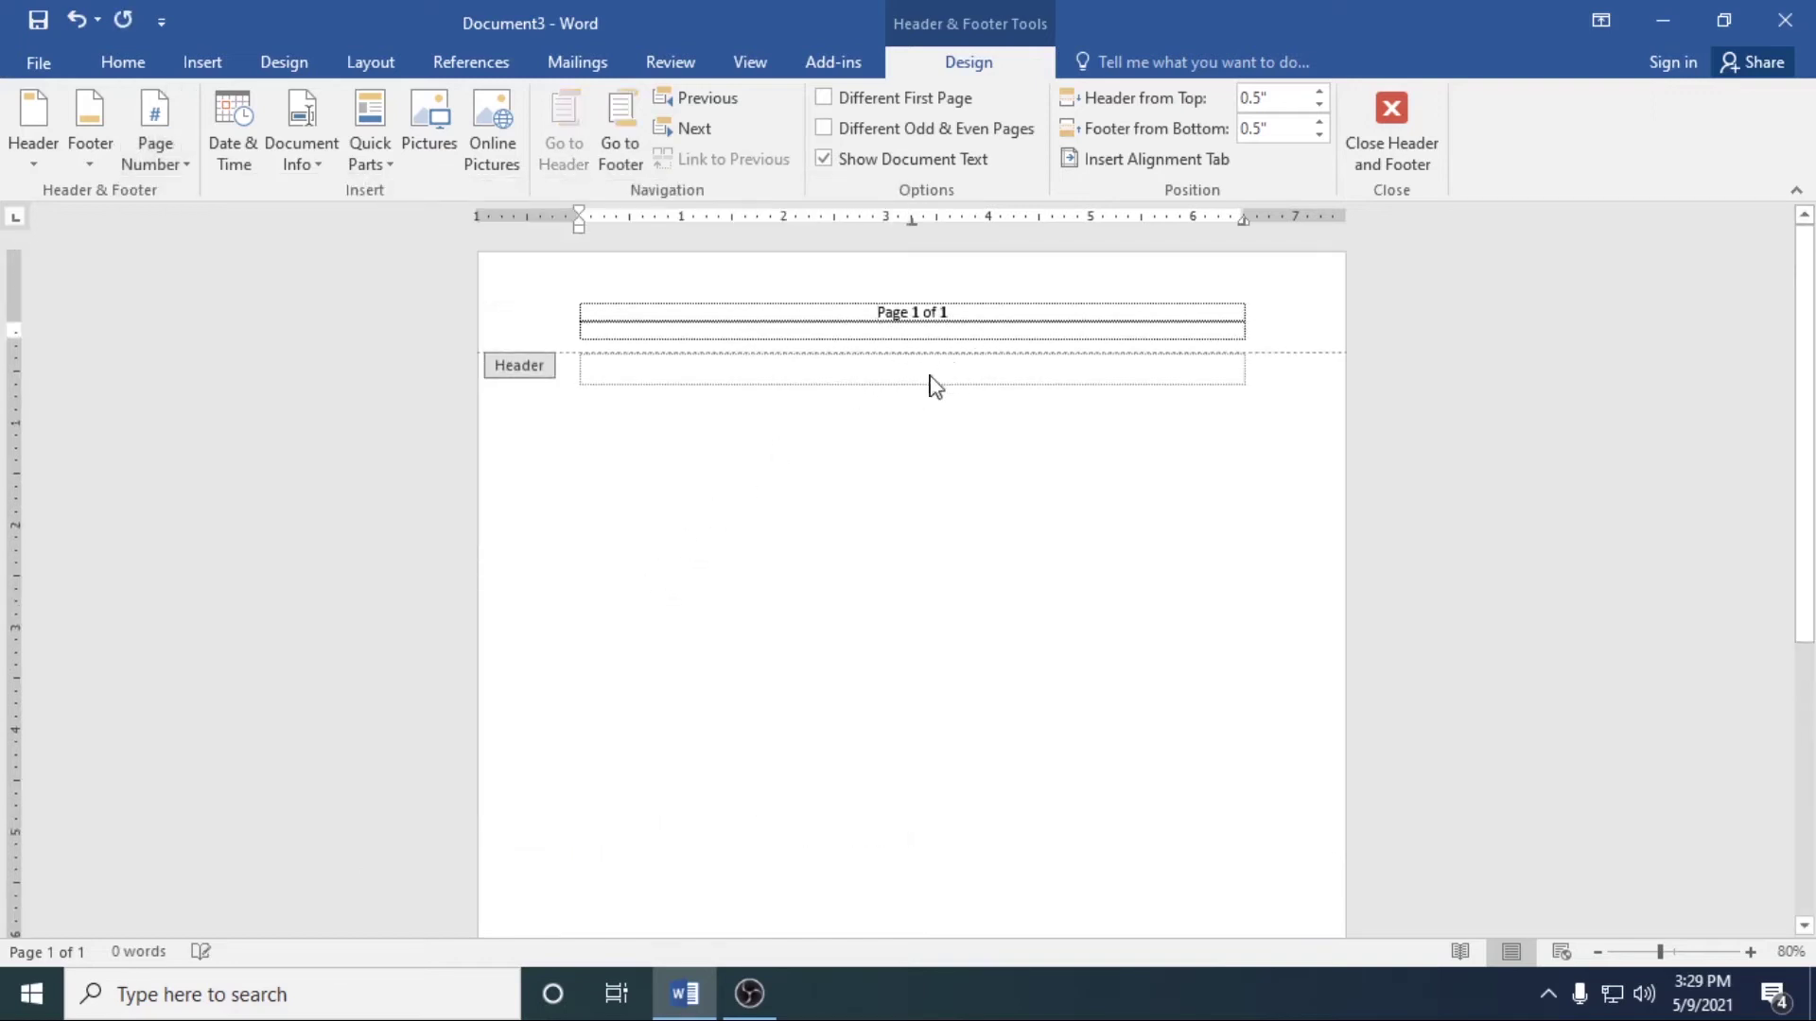
scroll(893, 719, "down", 5)
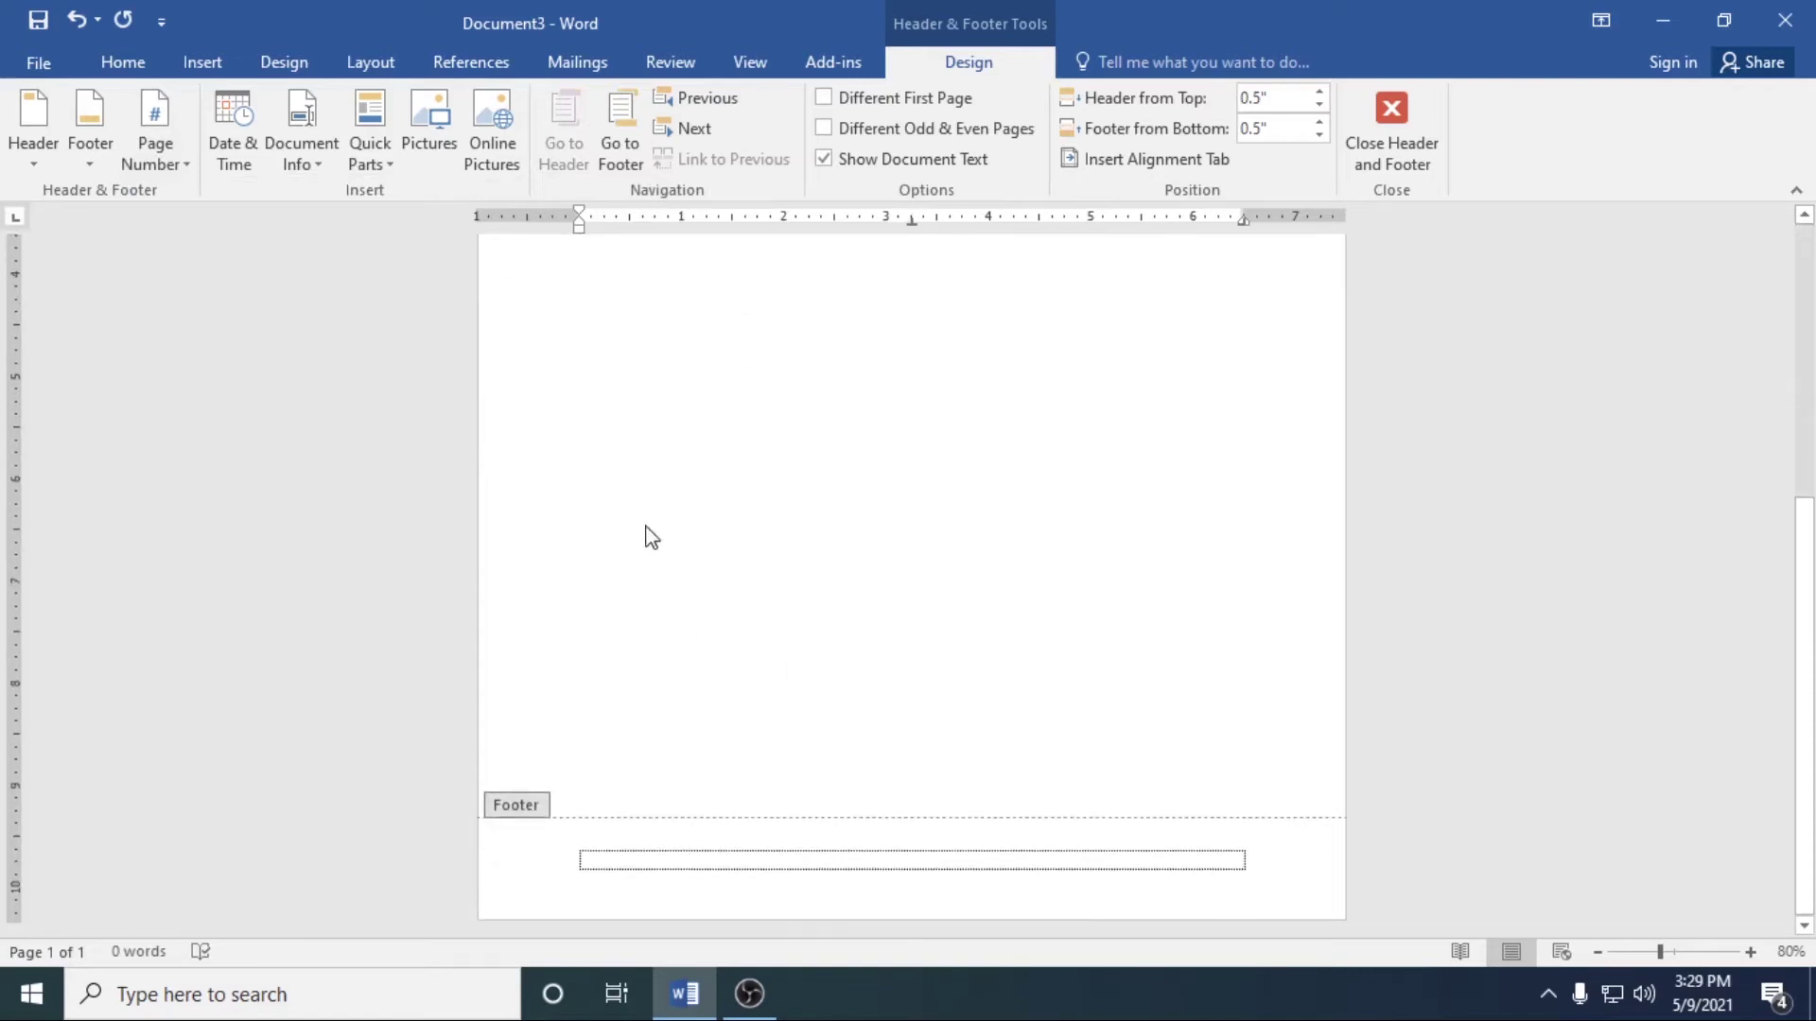
Remove the Page 1 of 1 page number from the header with Remove Page Numbers
left_click(58, 128)
scroll(793, 510, "down", 2)
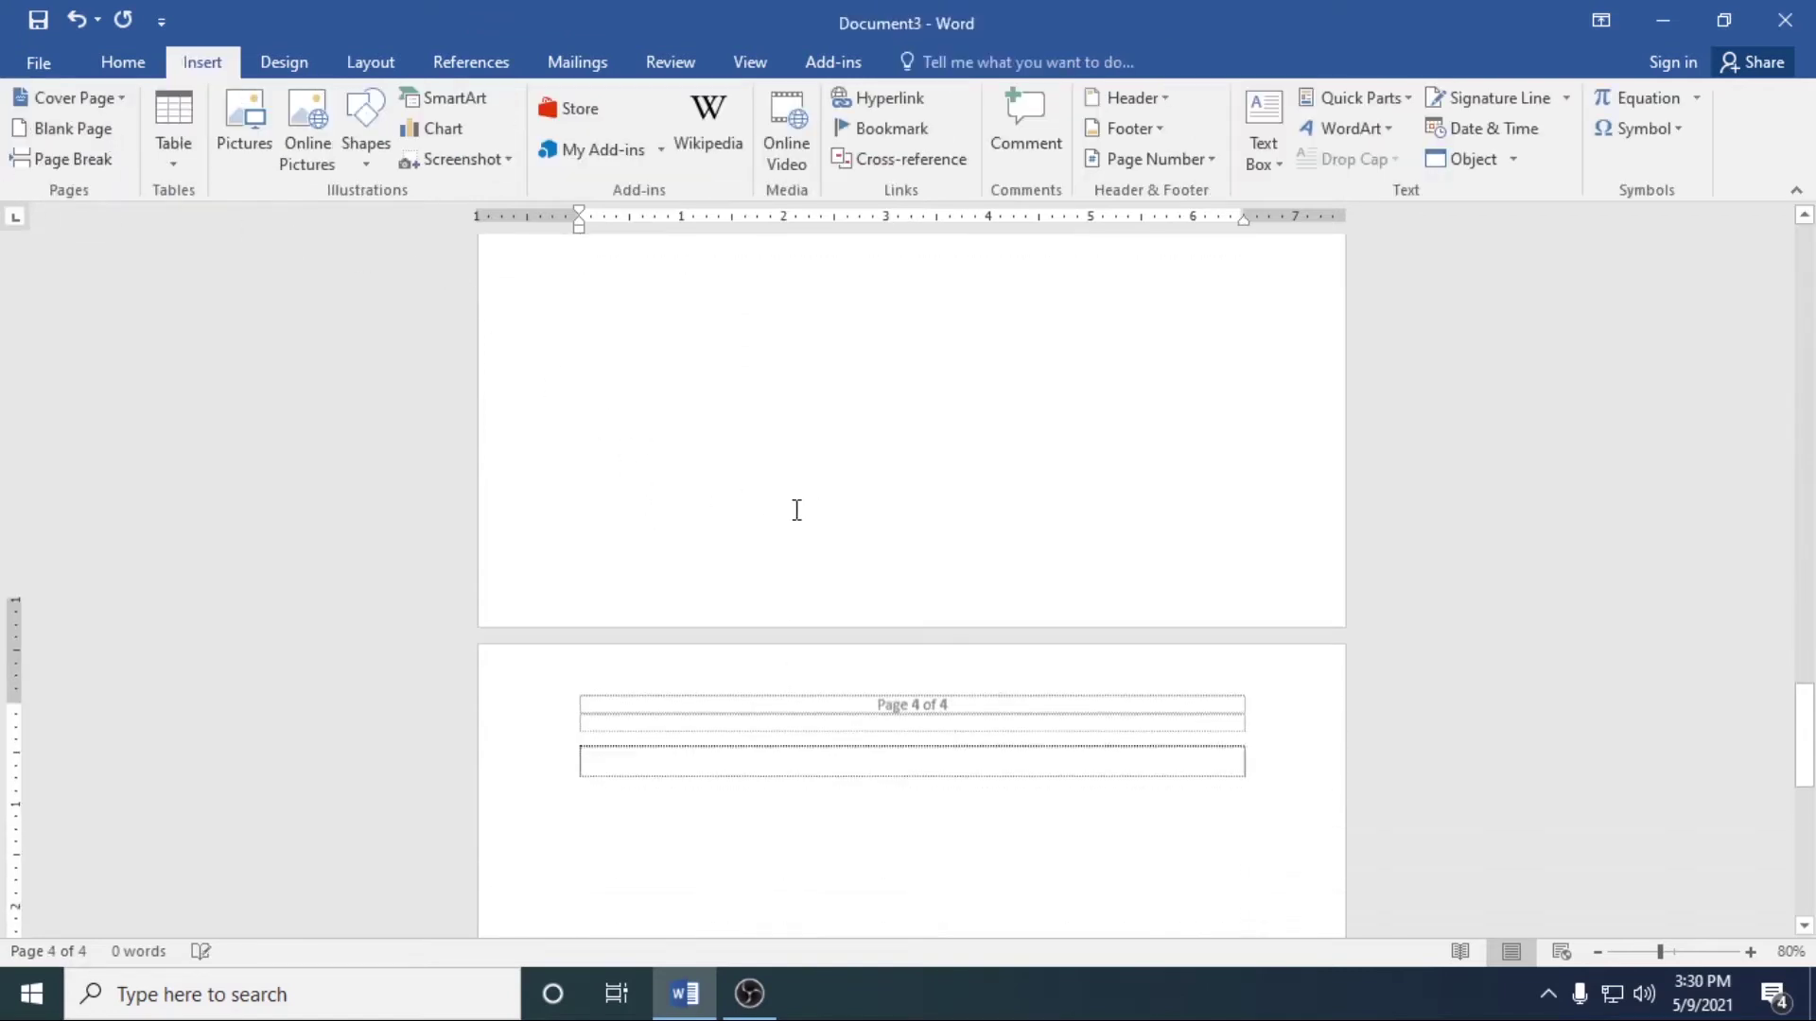
scroll(794, 510, "down", 4)
scroll(794, 509, "up", 2)
scroll(795, 508, "up", 3)
scroll(796, 506, "up", 4)
scroll(797, 504, "up", 1)
scroll(797, 504, "up", 5)
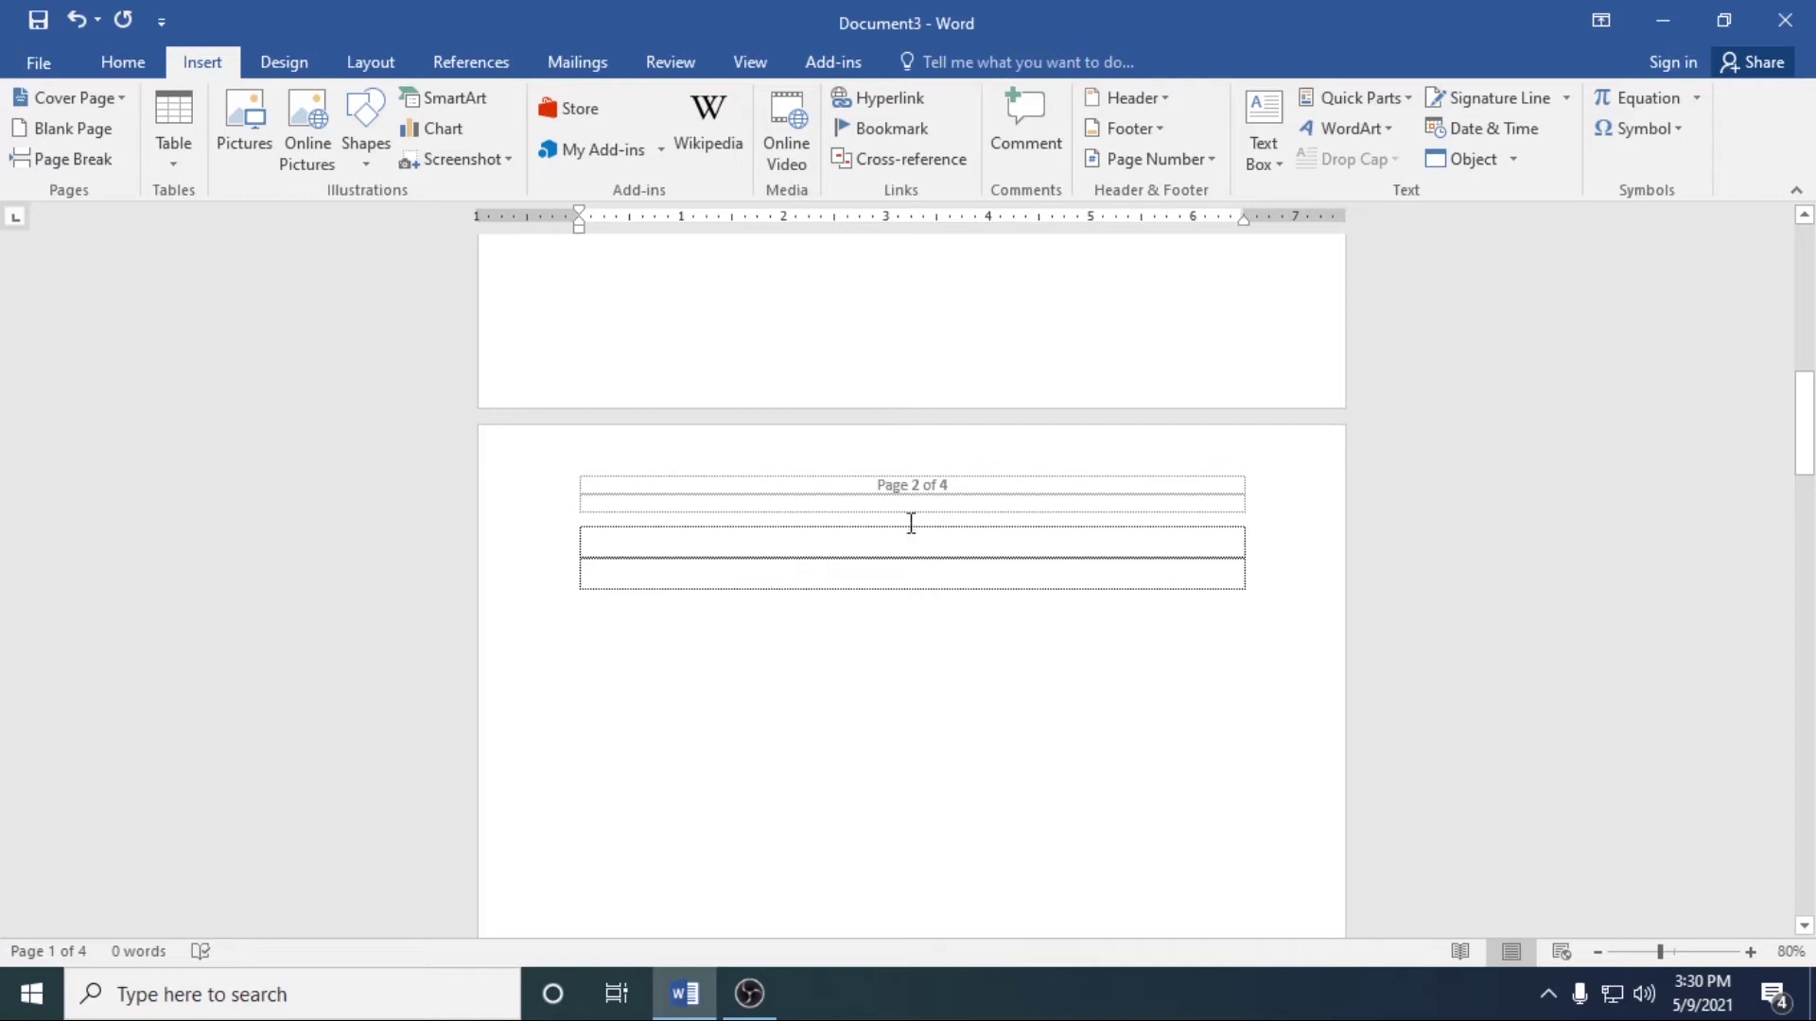
scroll(894, 526, "up", 3)
scroll(892, 529, "up", 3)
scroll(888, 530, "up", 1)
scroll(881, 532, "up", 2)
scroll(881, 532, "up", 1)
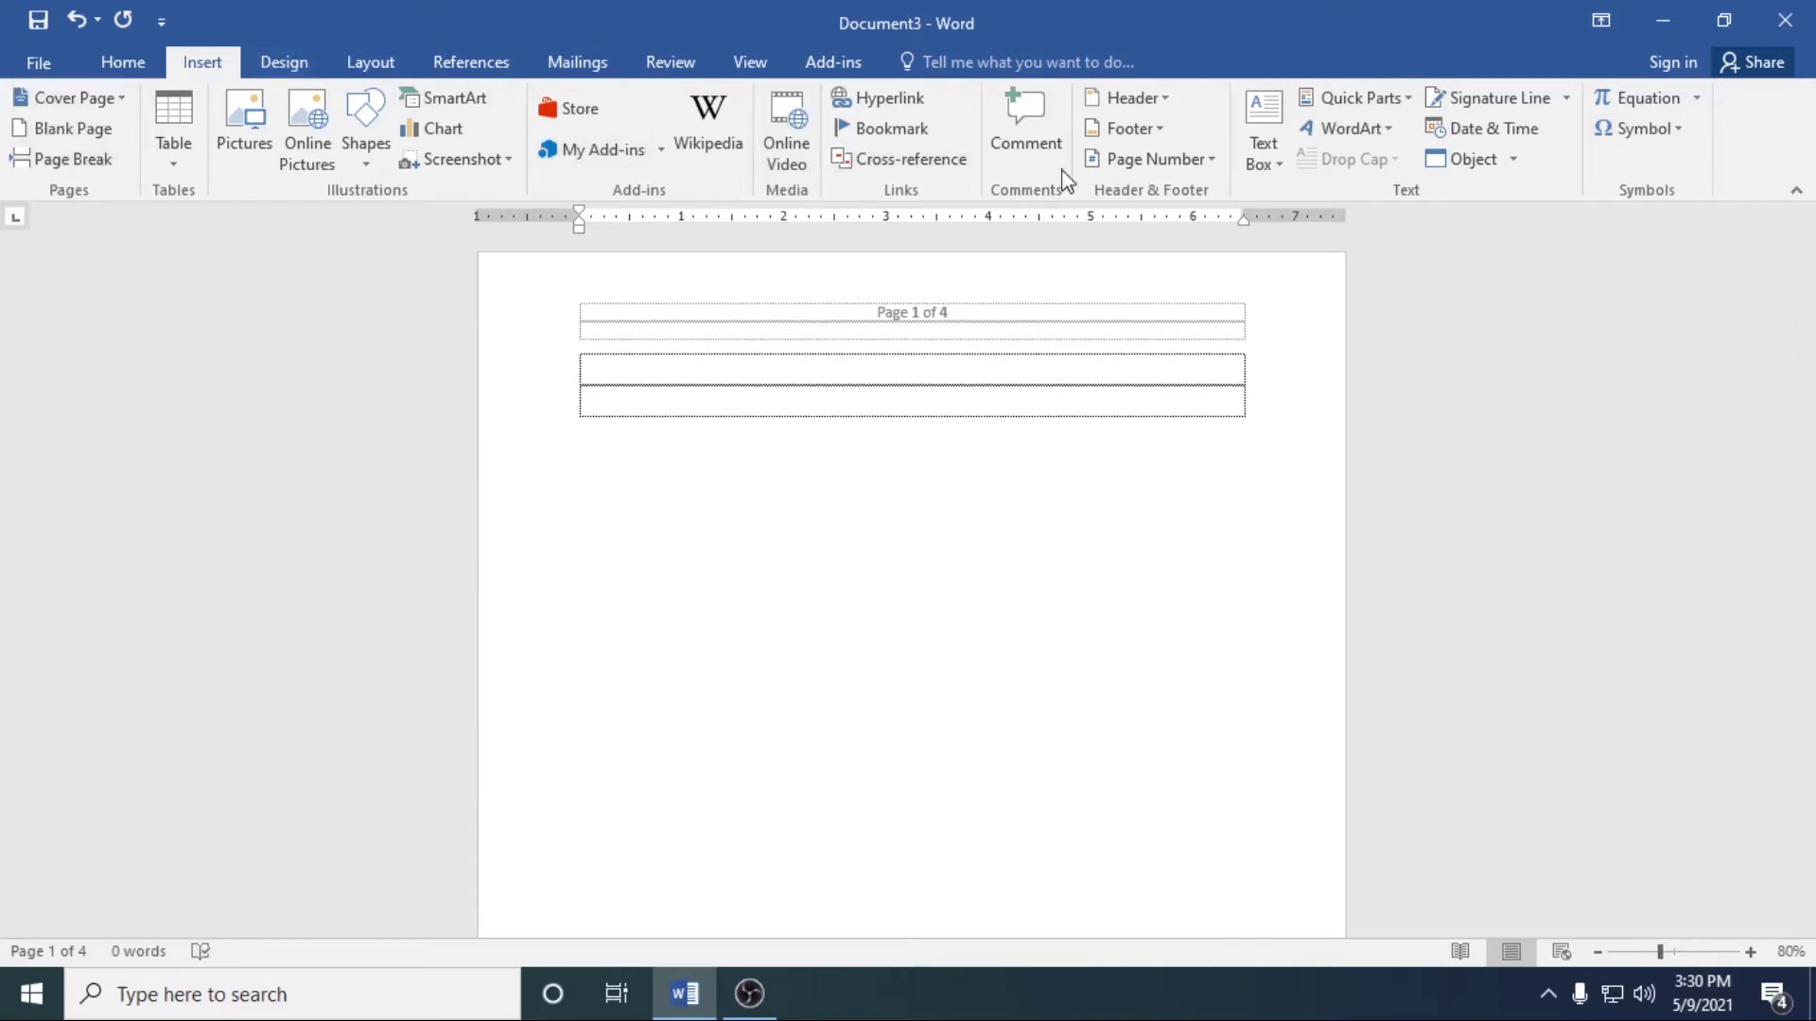
left_click(1218, 159)
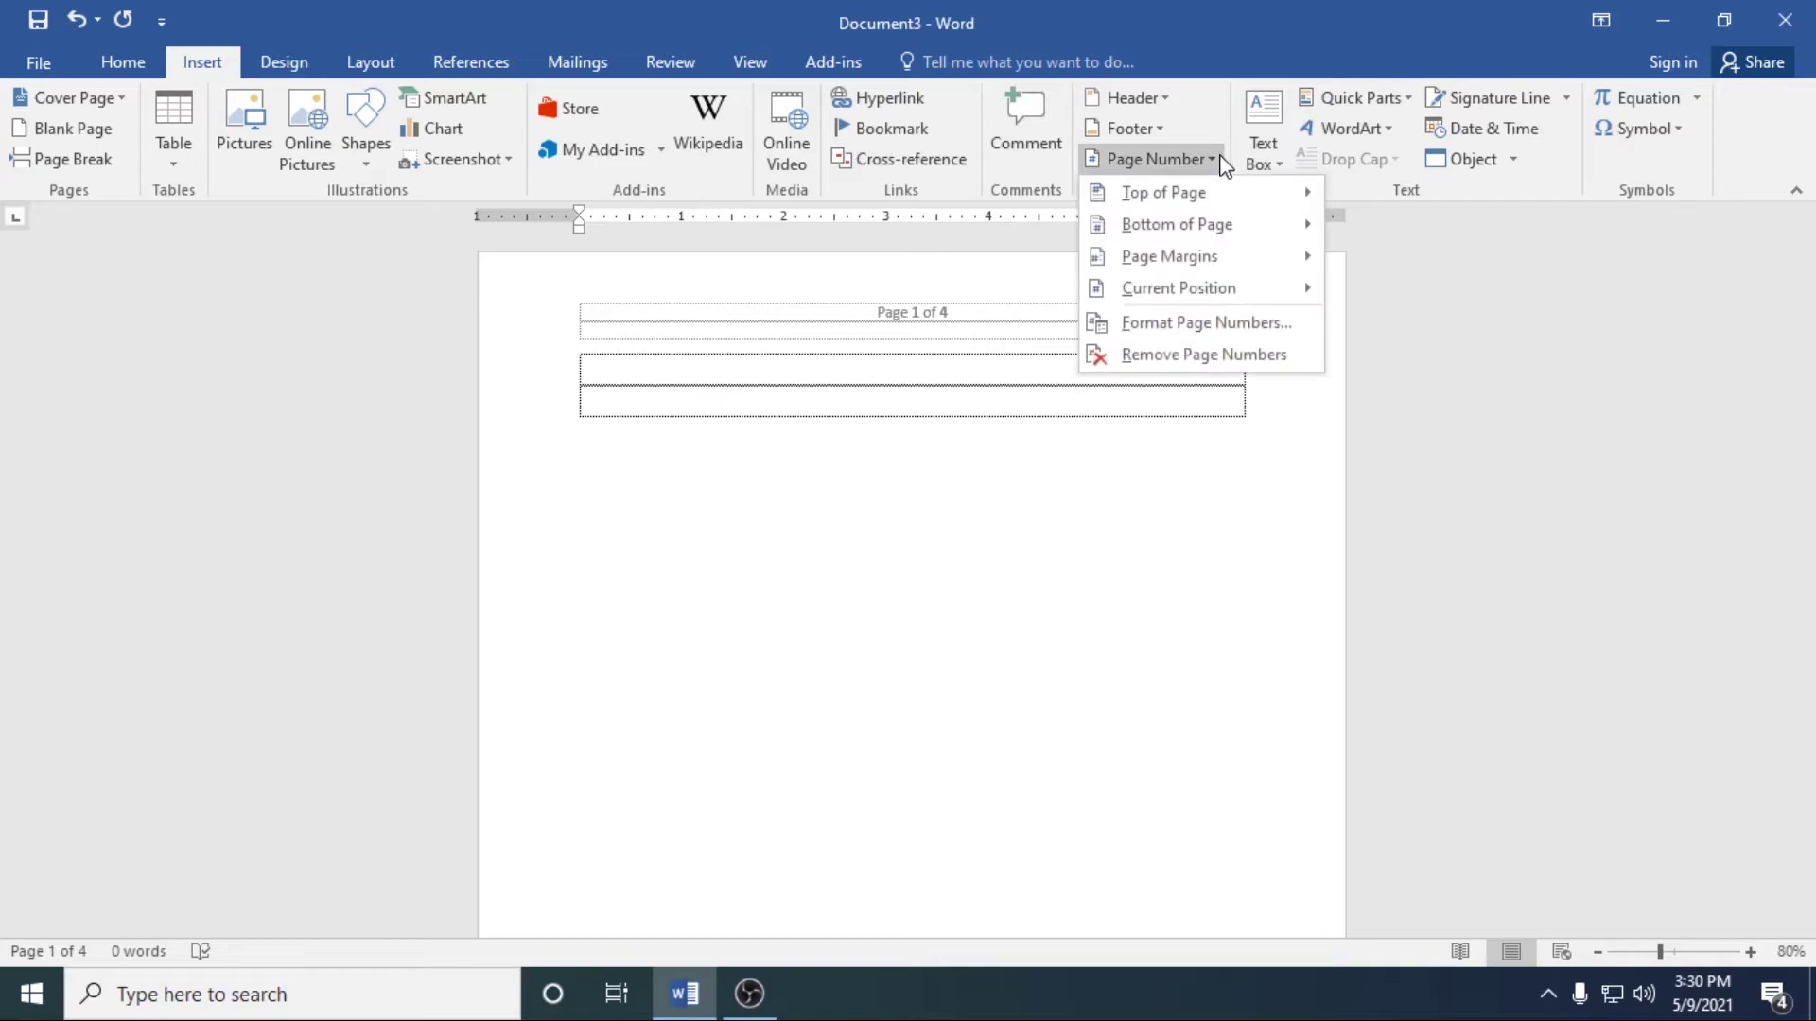
left_click(1236, 364)
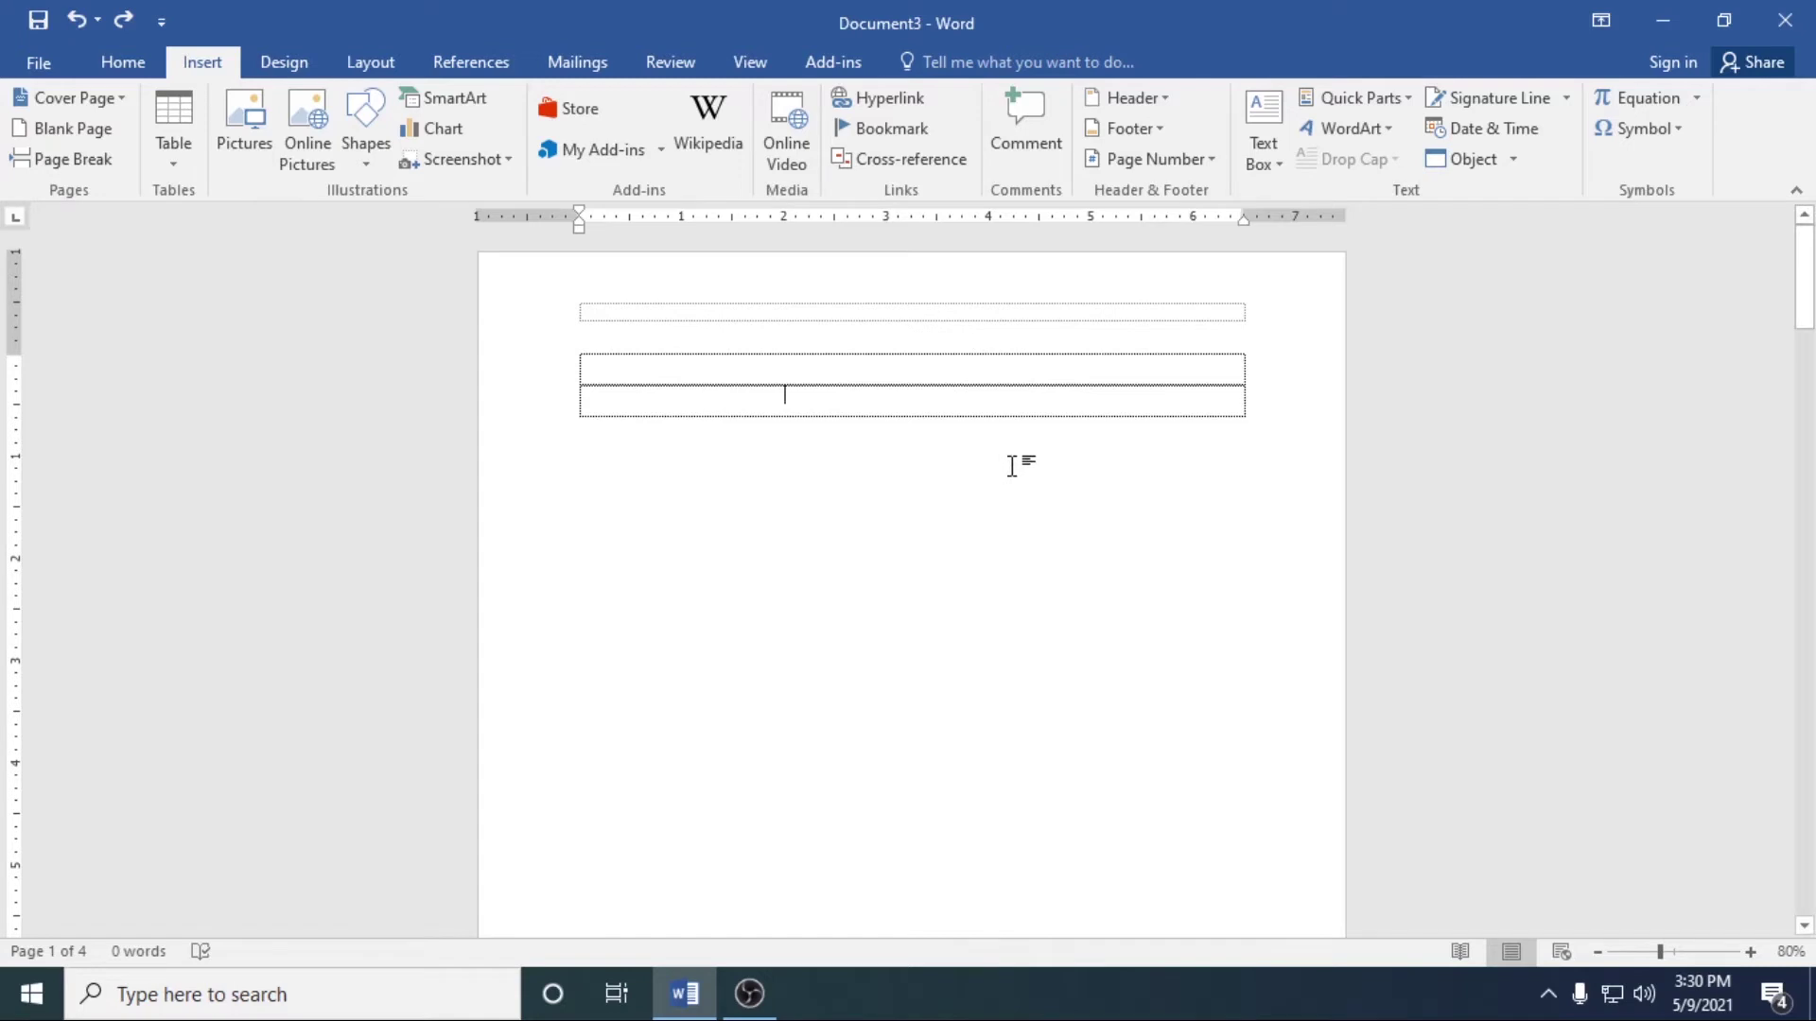
Insert a Retrospect Quote text box and replace its placeholder with 'Apon Computer'
left_click(1263, 142)
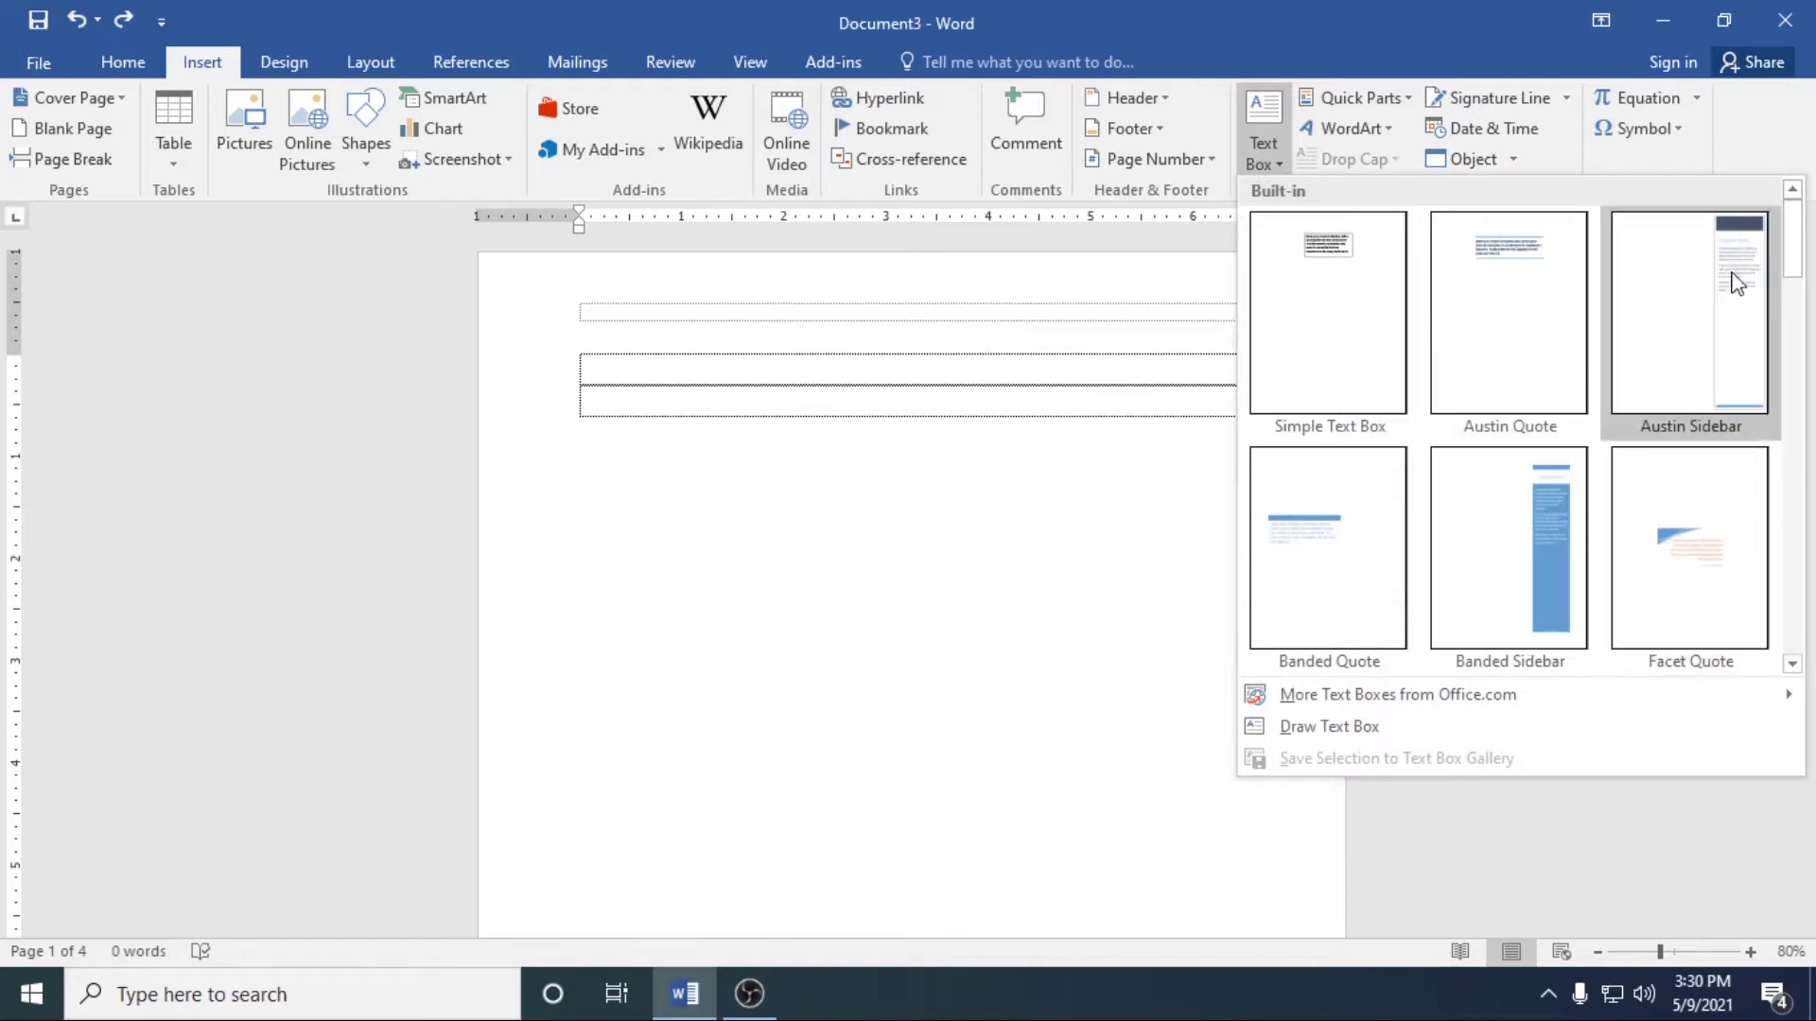
left_click_drag(1792, 268, 1812, 490)
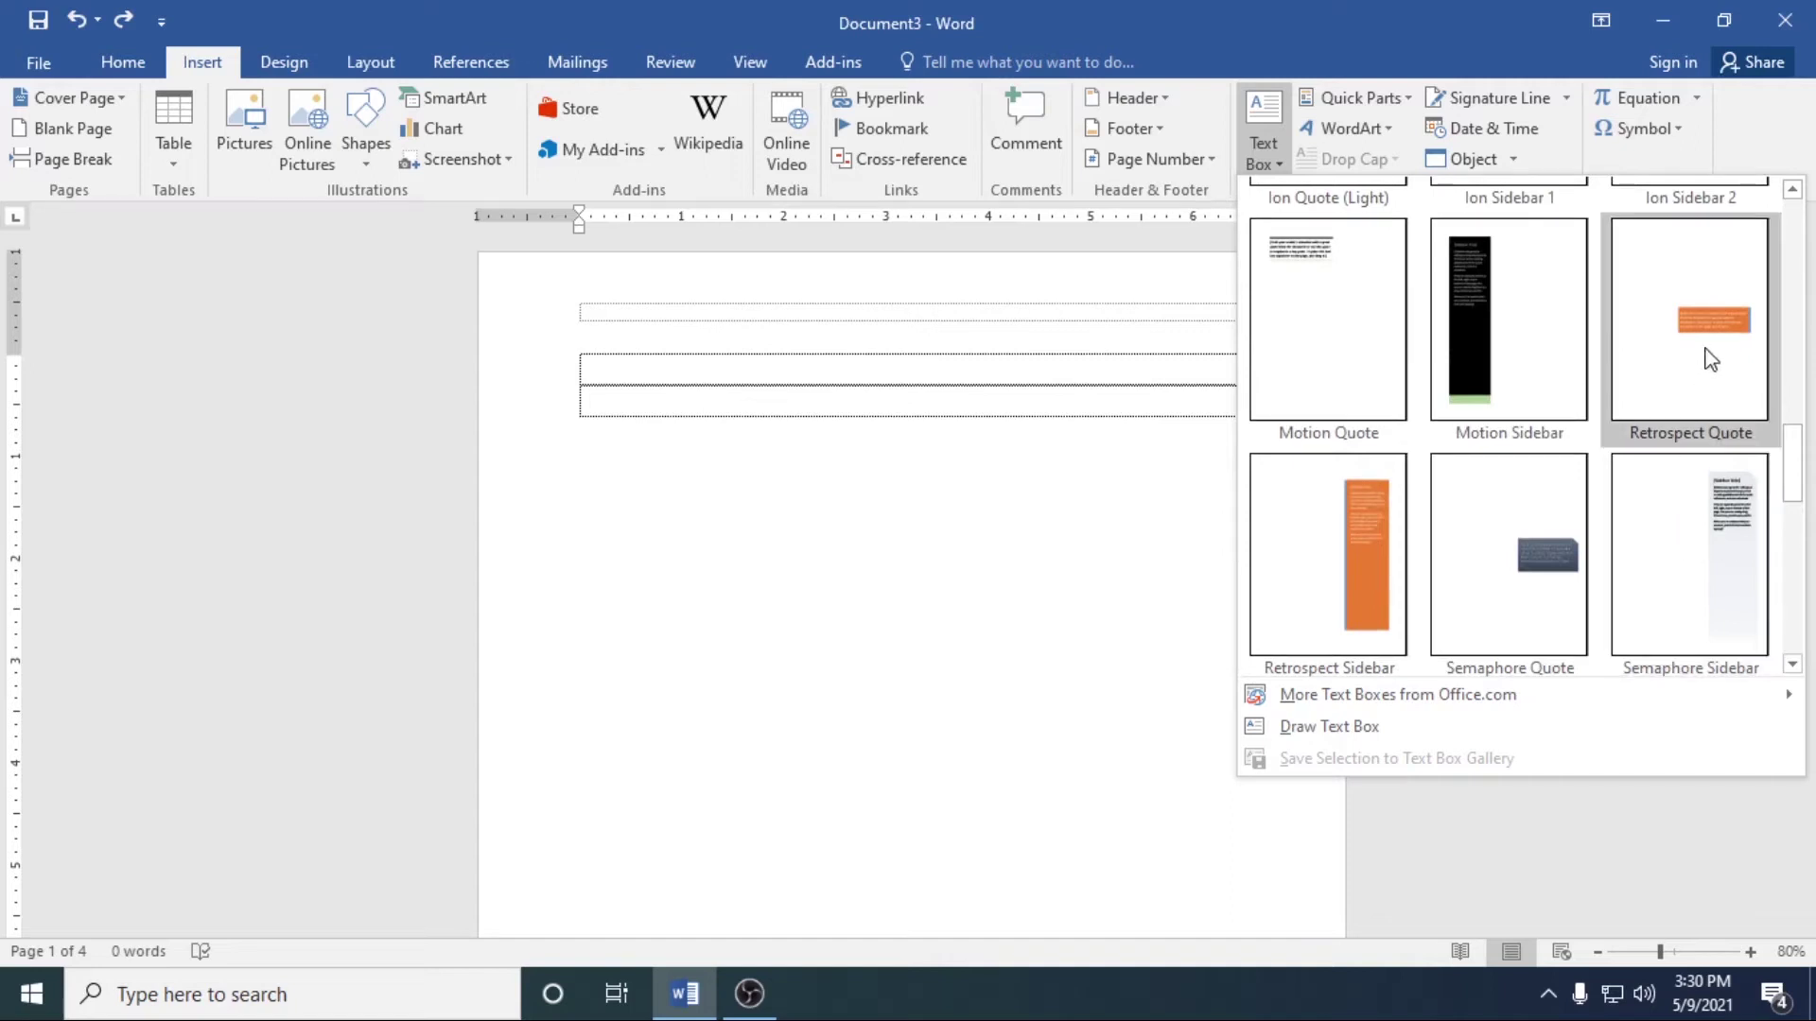
left_click(1713, 309)
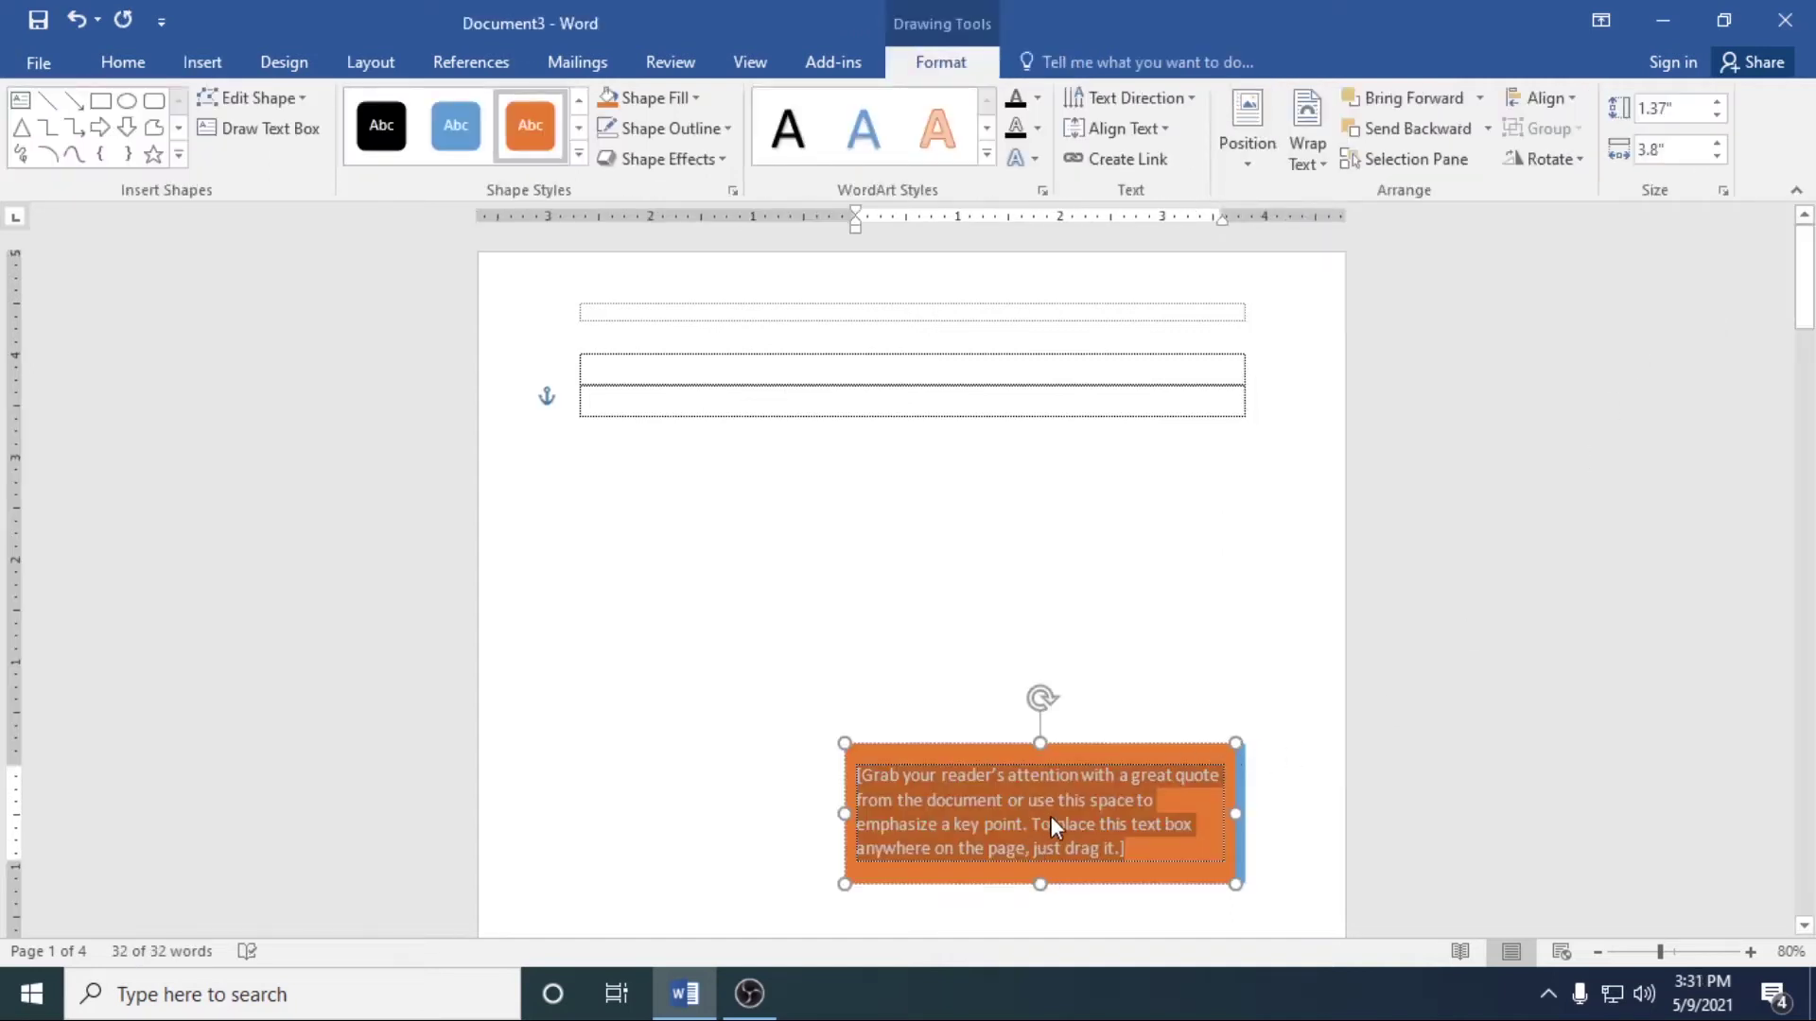
key("Delete")
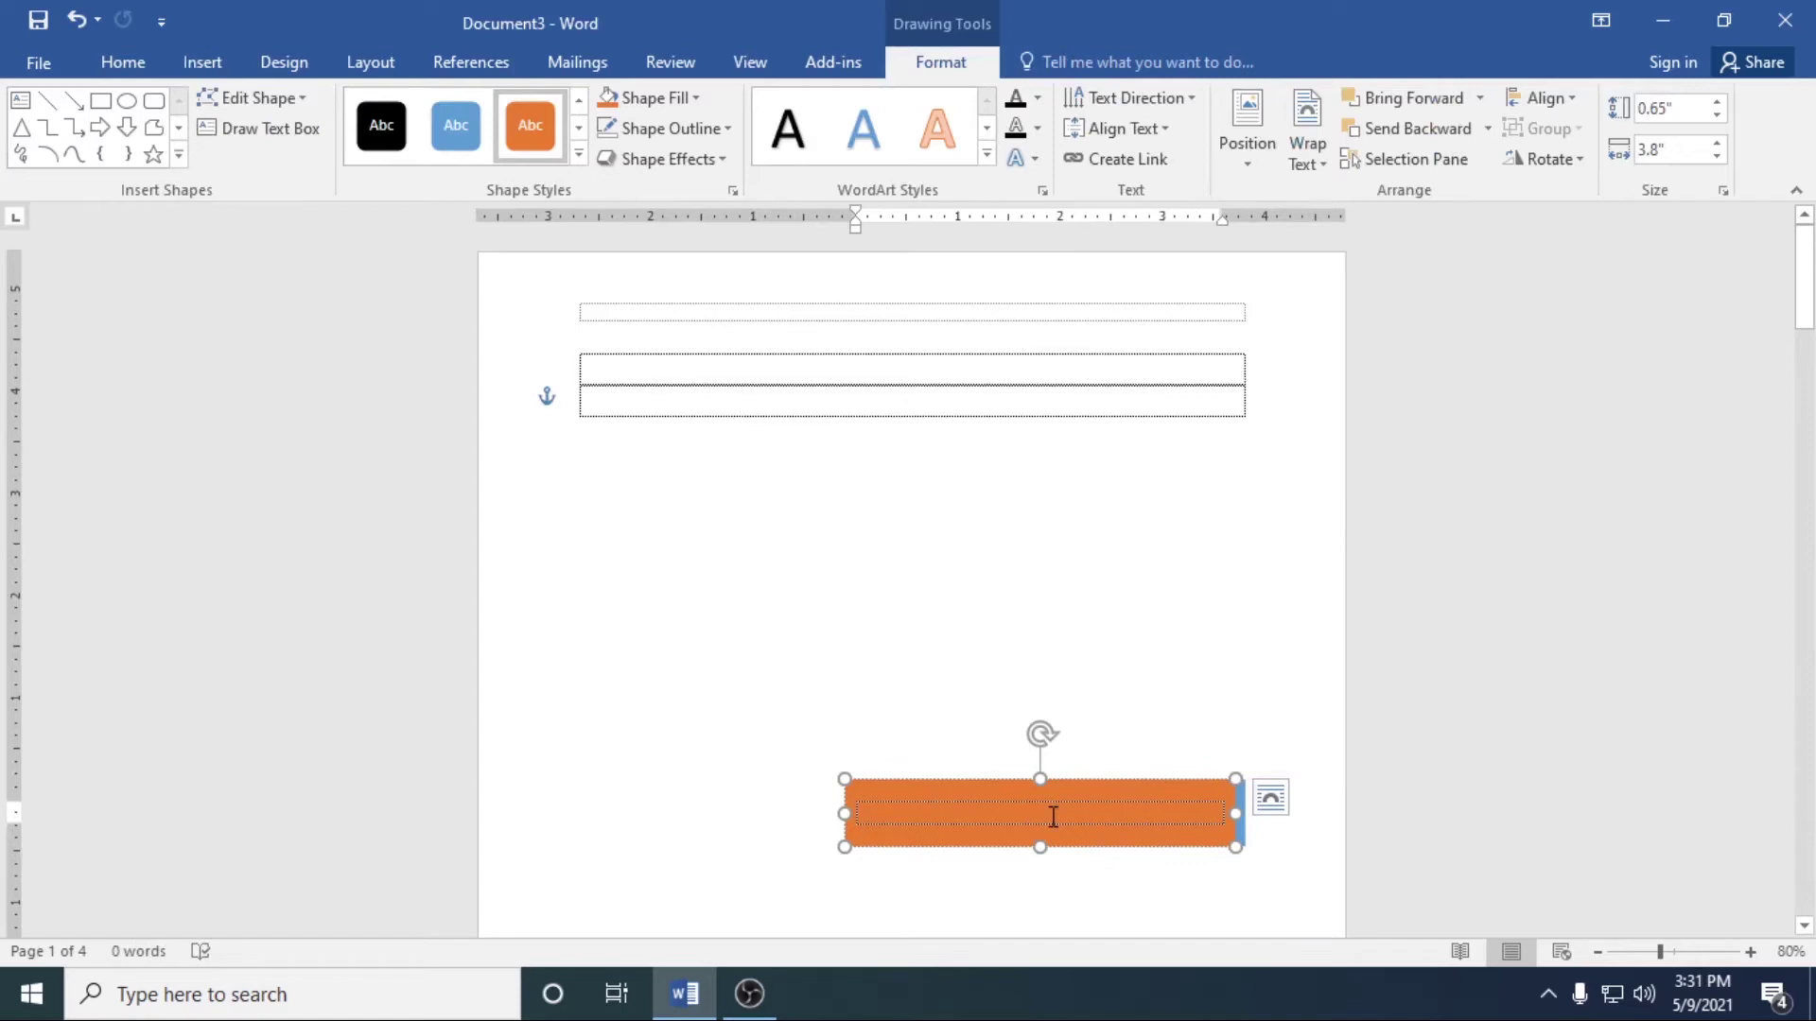
type("Apon Computer")
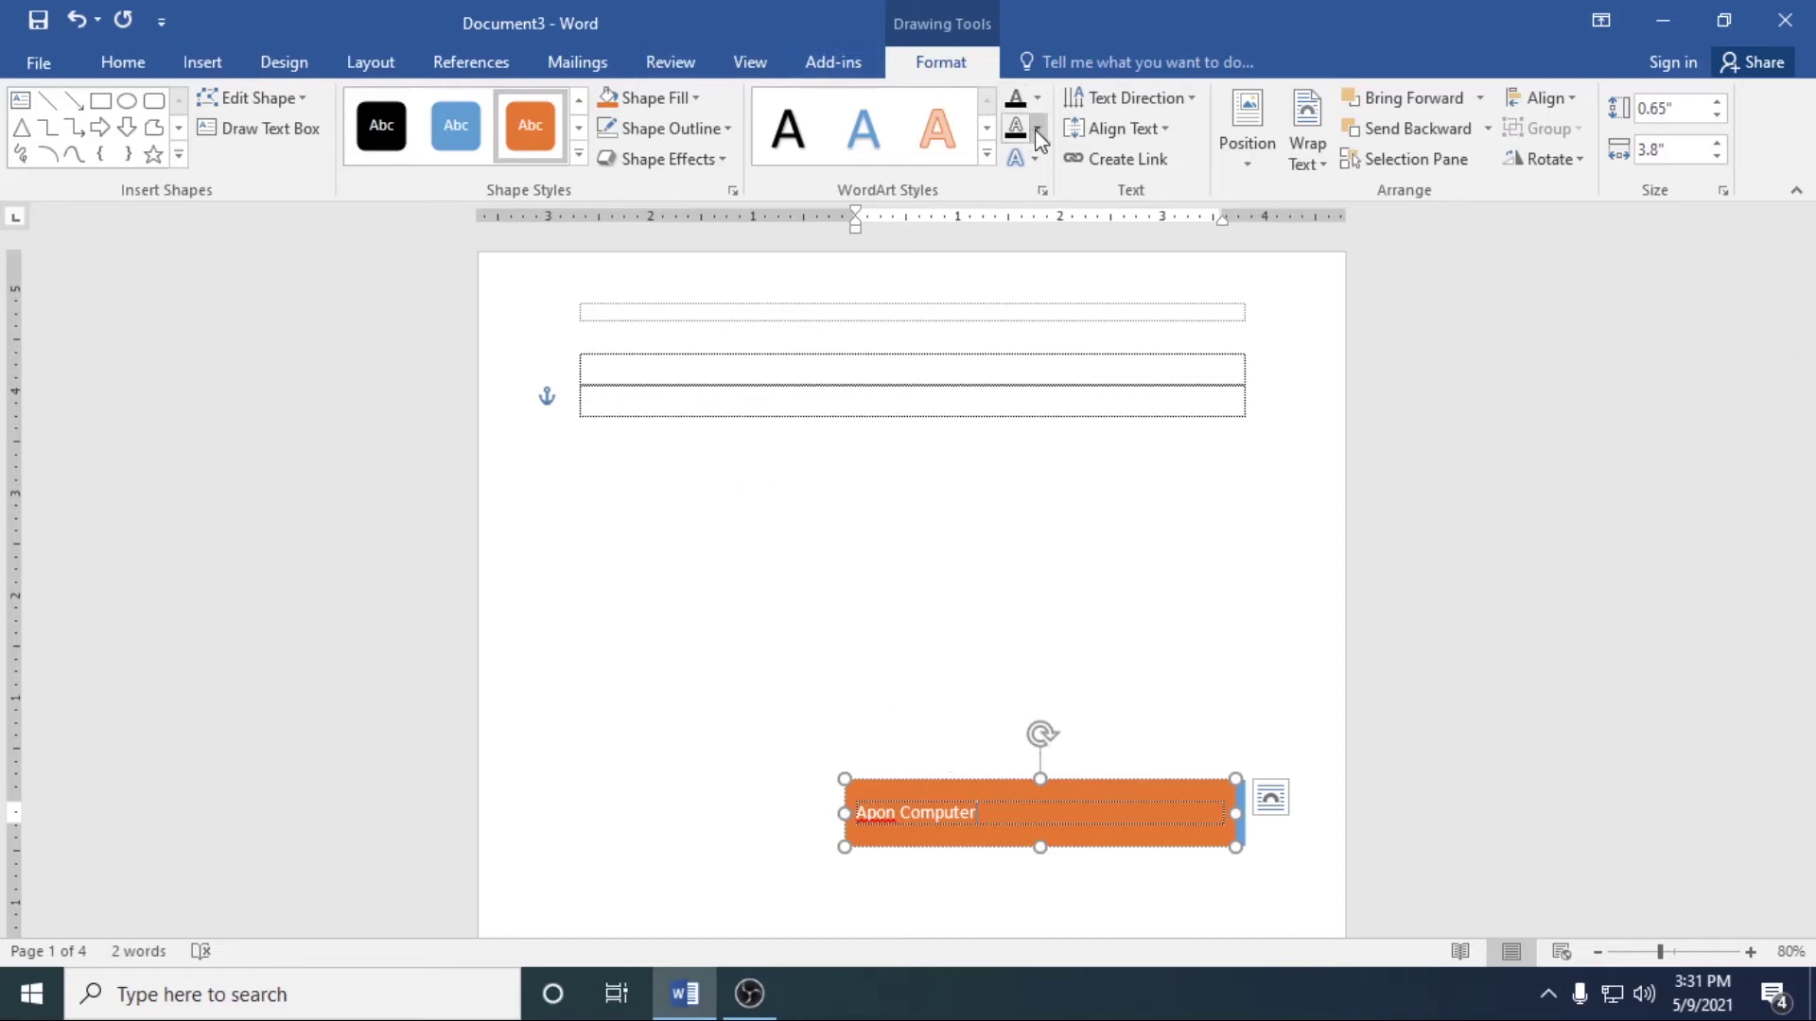
Apply a tight reflection text effect to the 'Apon Computer' text
left_click(1035, 159)
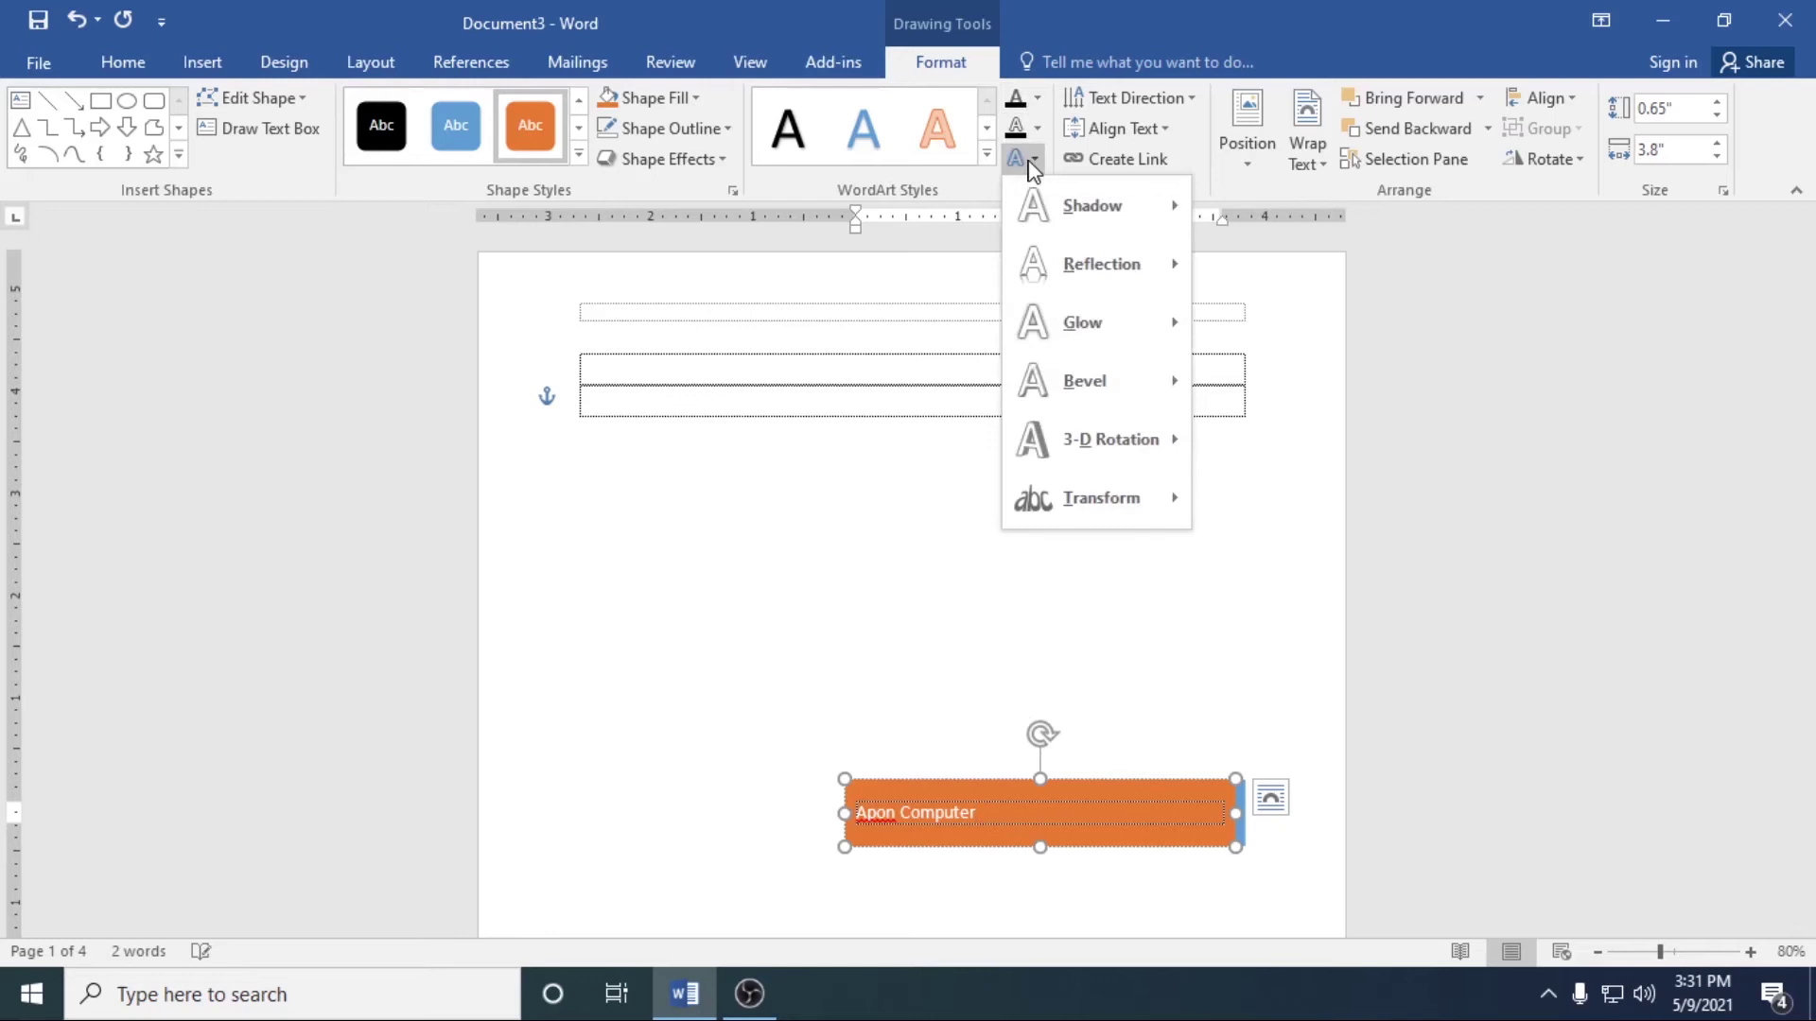
mouse_move(1100, 264)
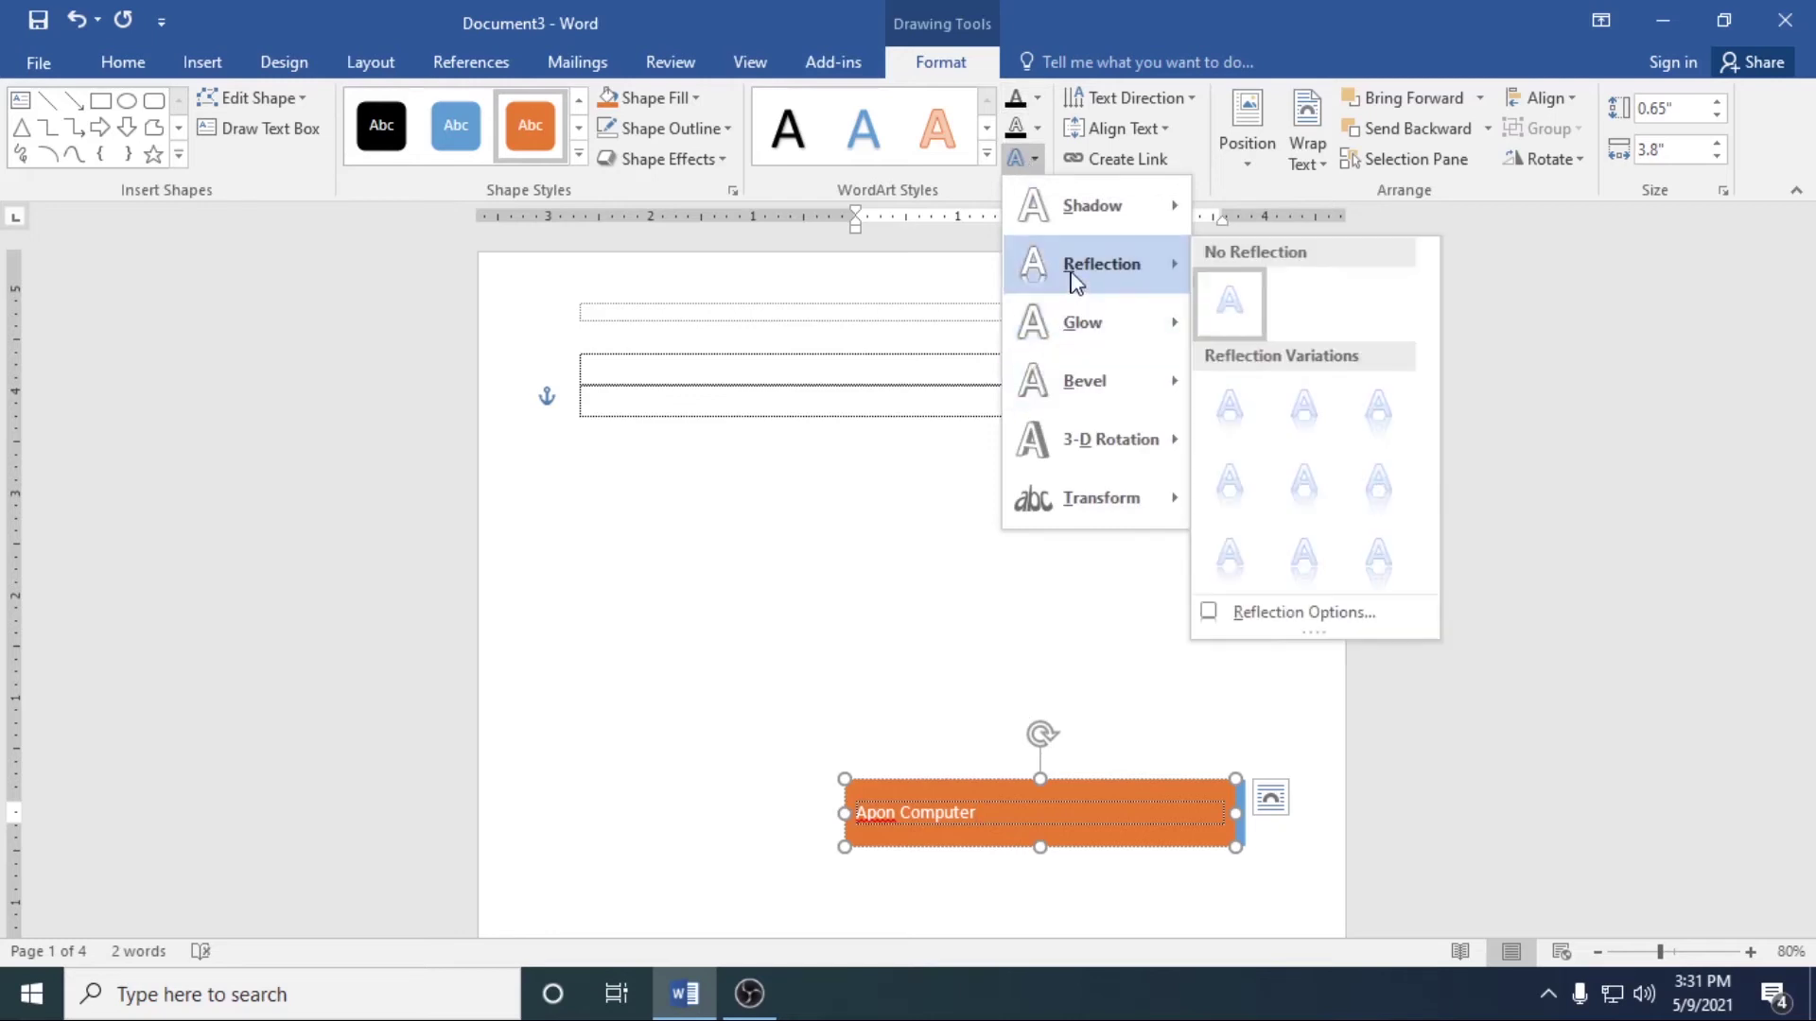
left_click(1239, 408)
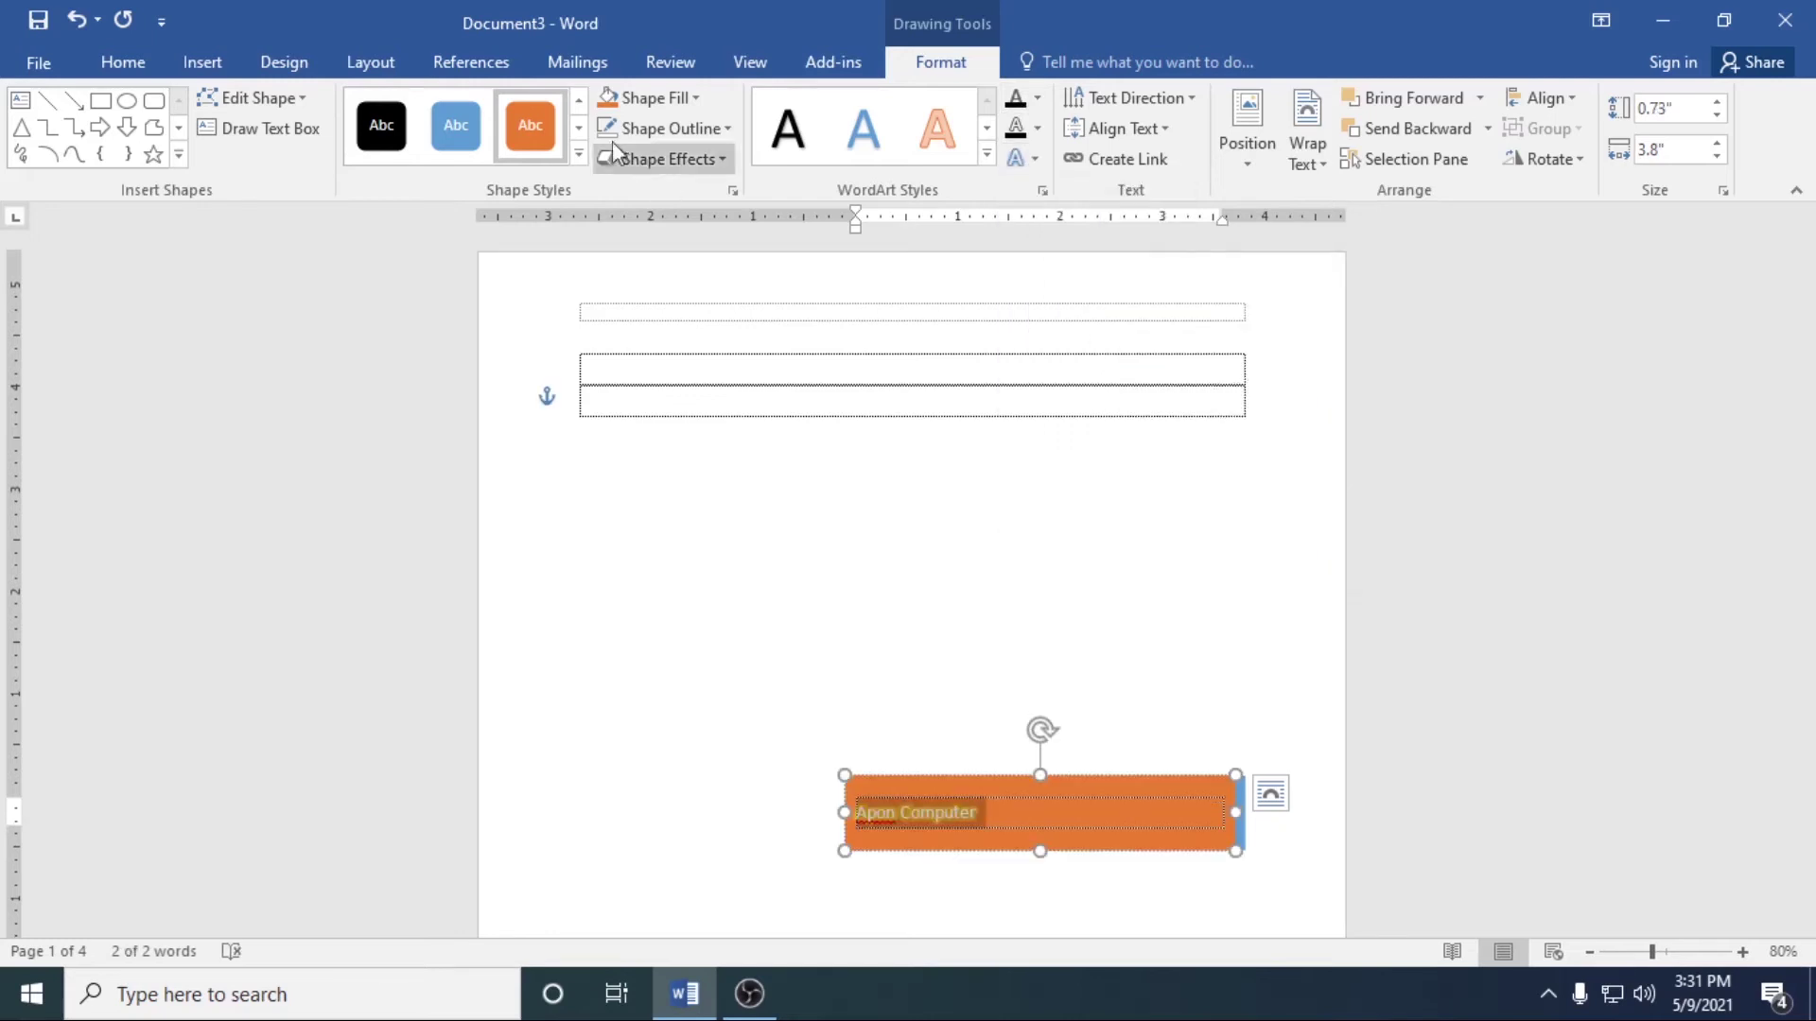
left_click(578, 153)
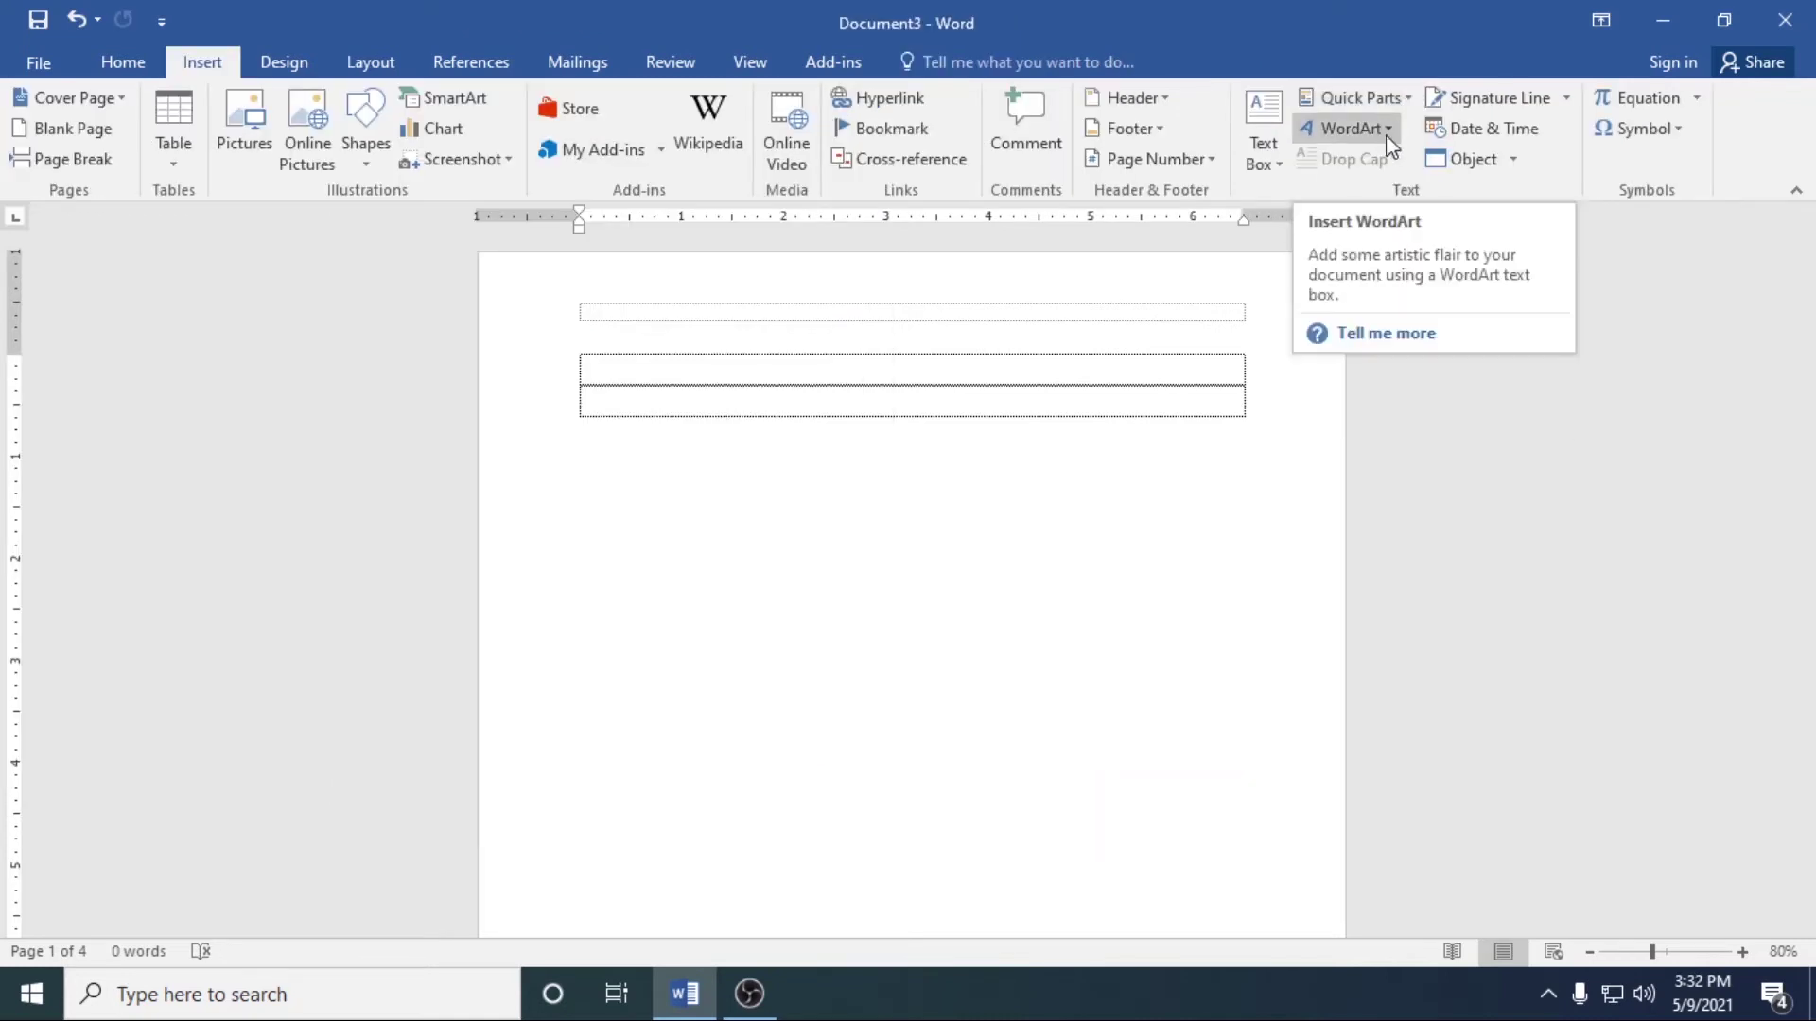
Paste 'Apon Computer' into the table's second row and select it for WordArt
left_click(1394, 133)
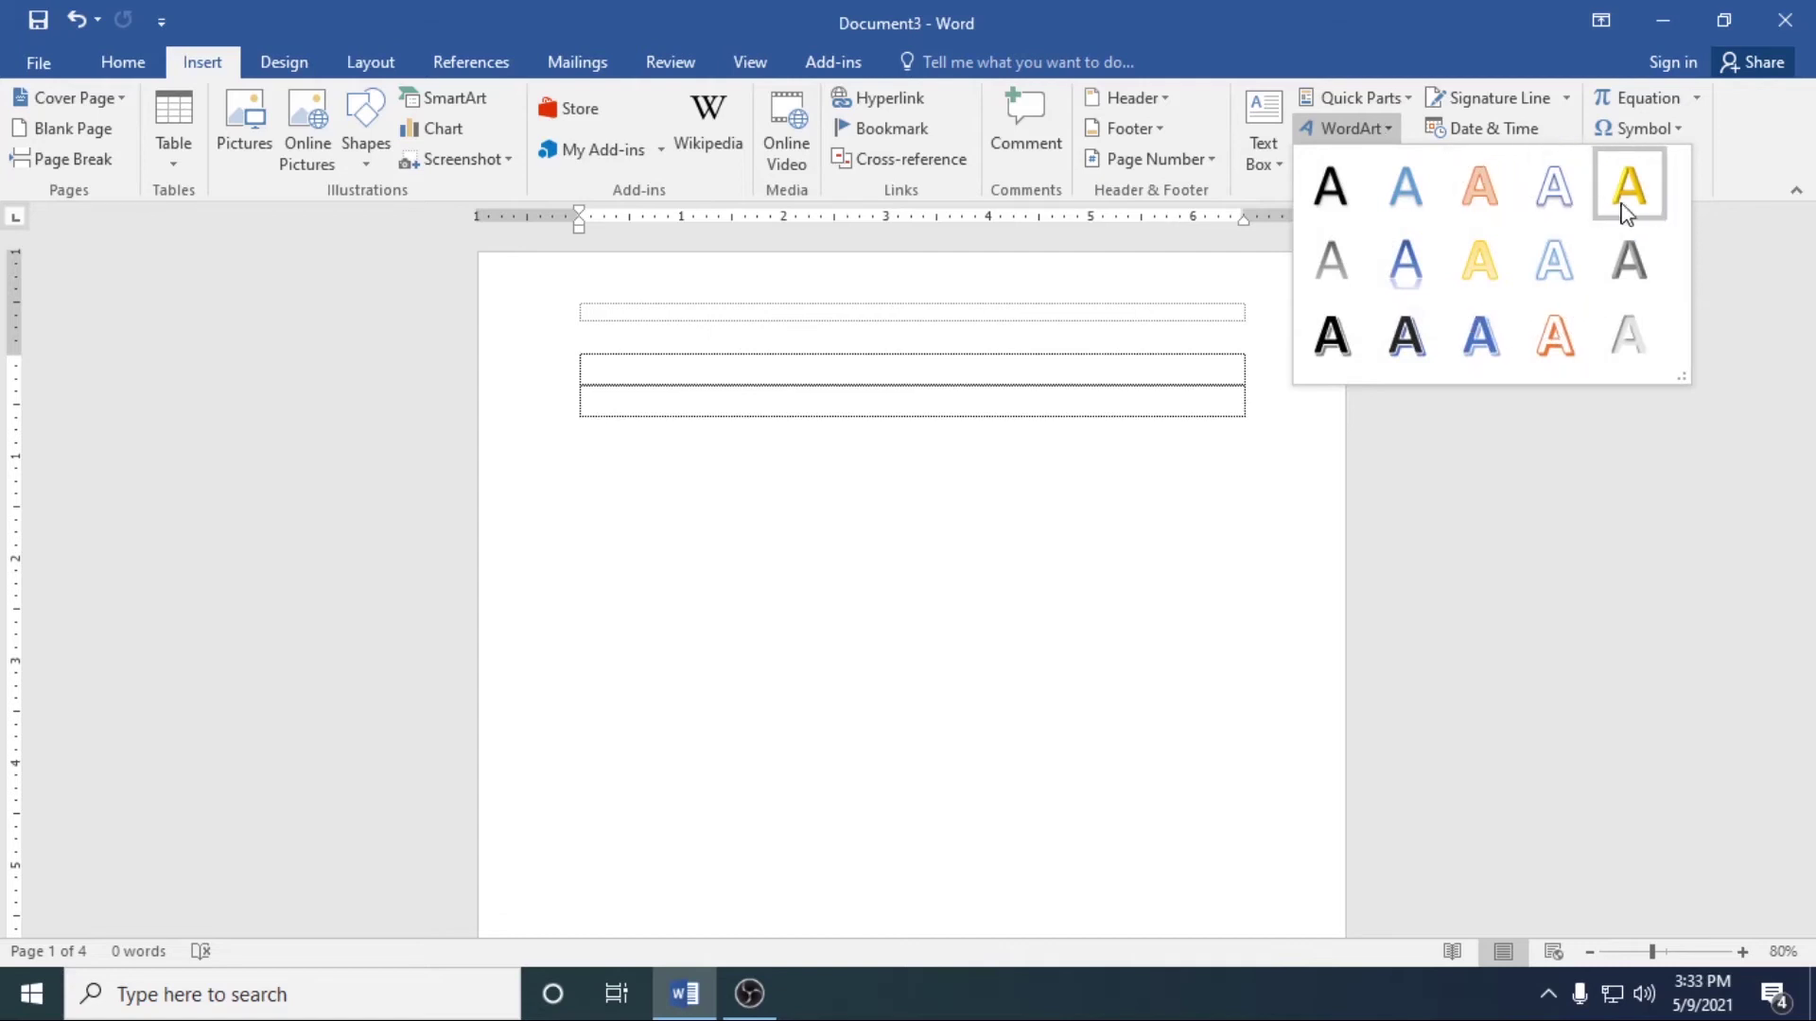
left_click(872, 369)
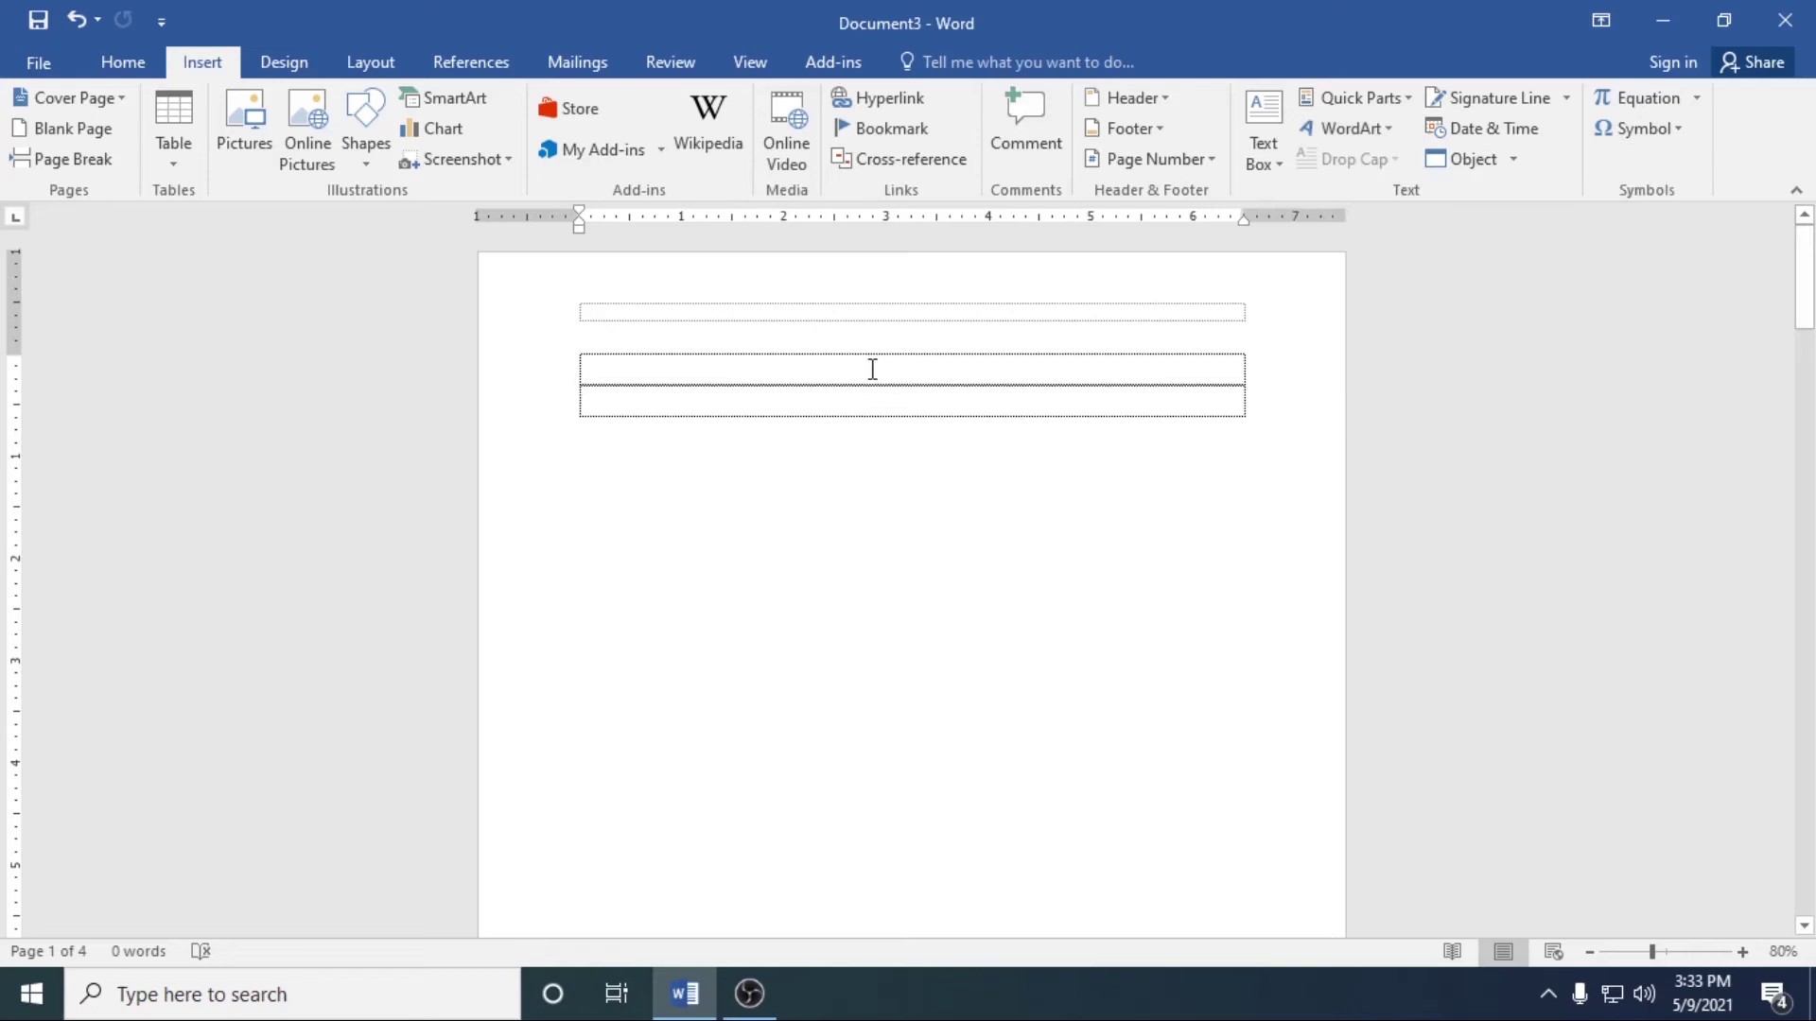
type("Apon Computer")
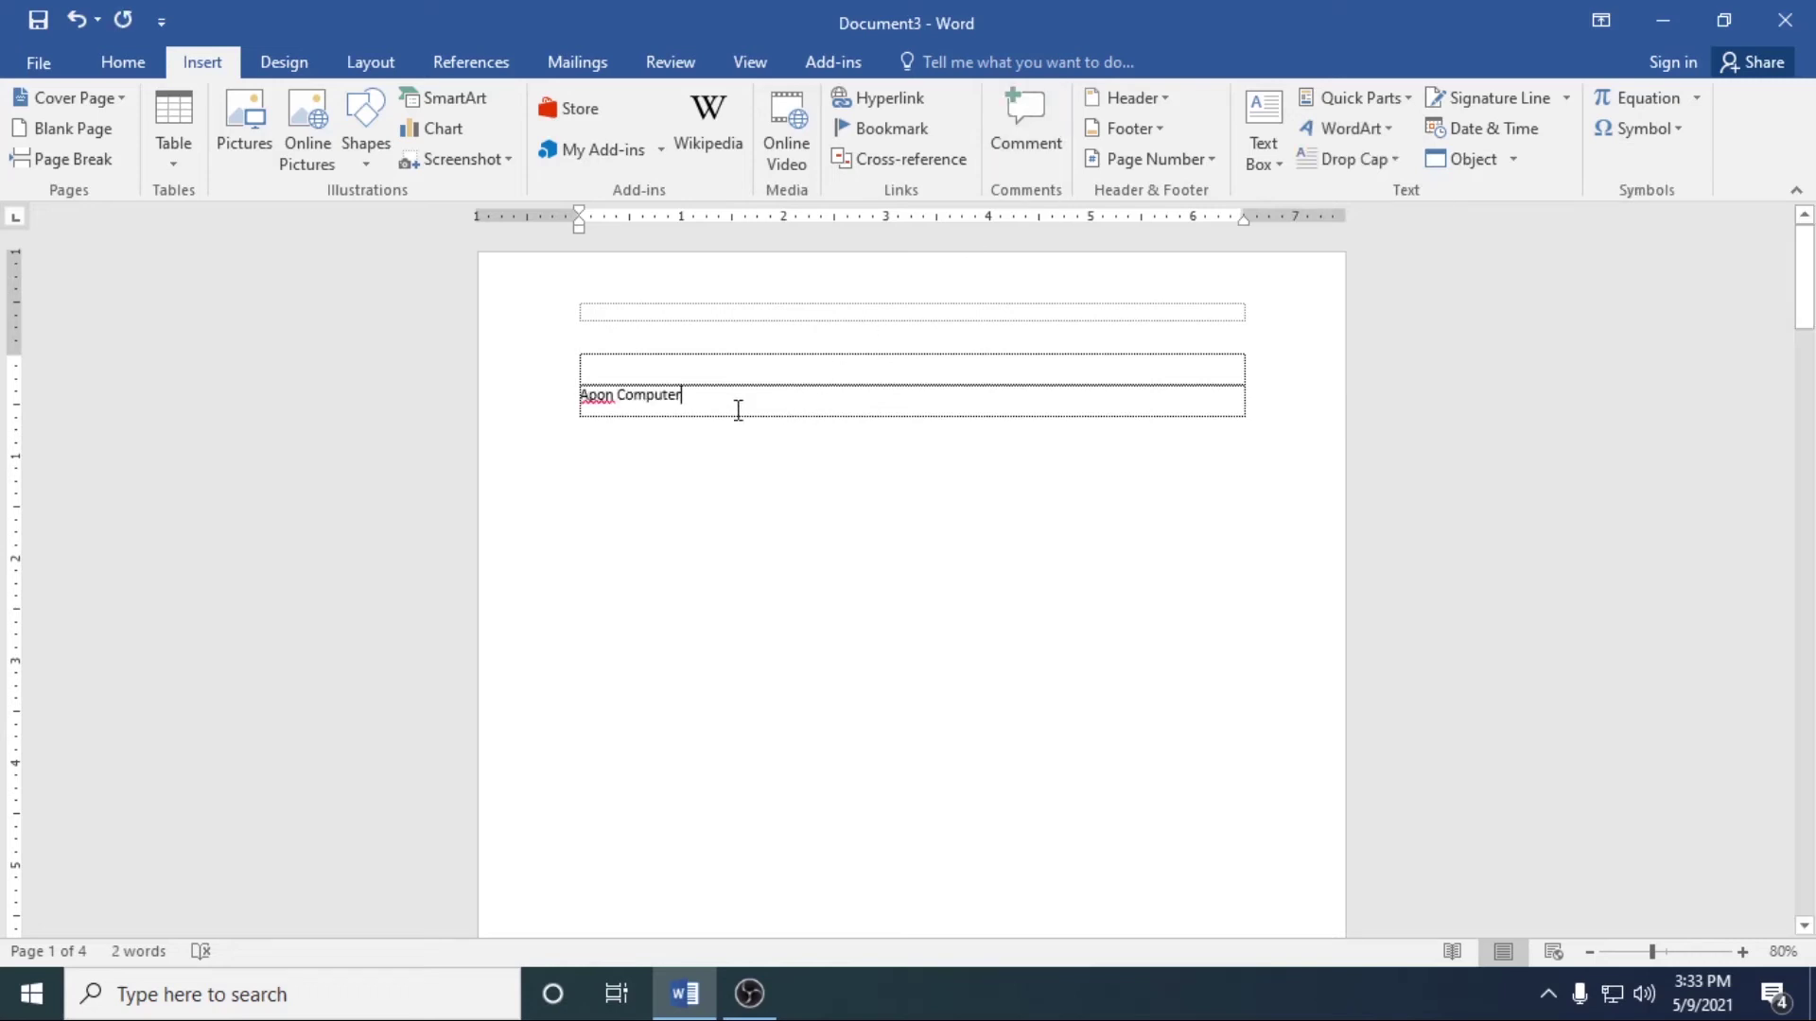
left_click_drag(697, 397, 559, 397)
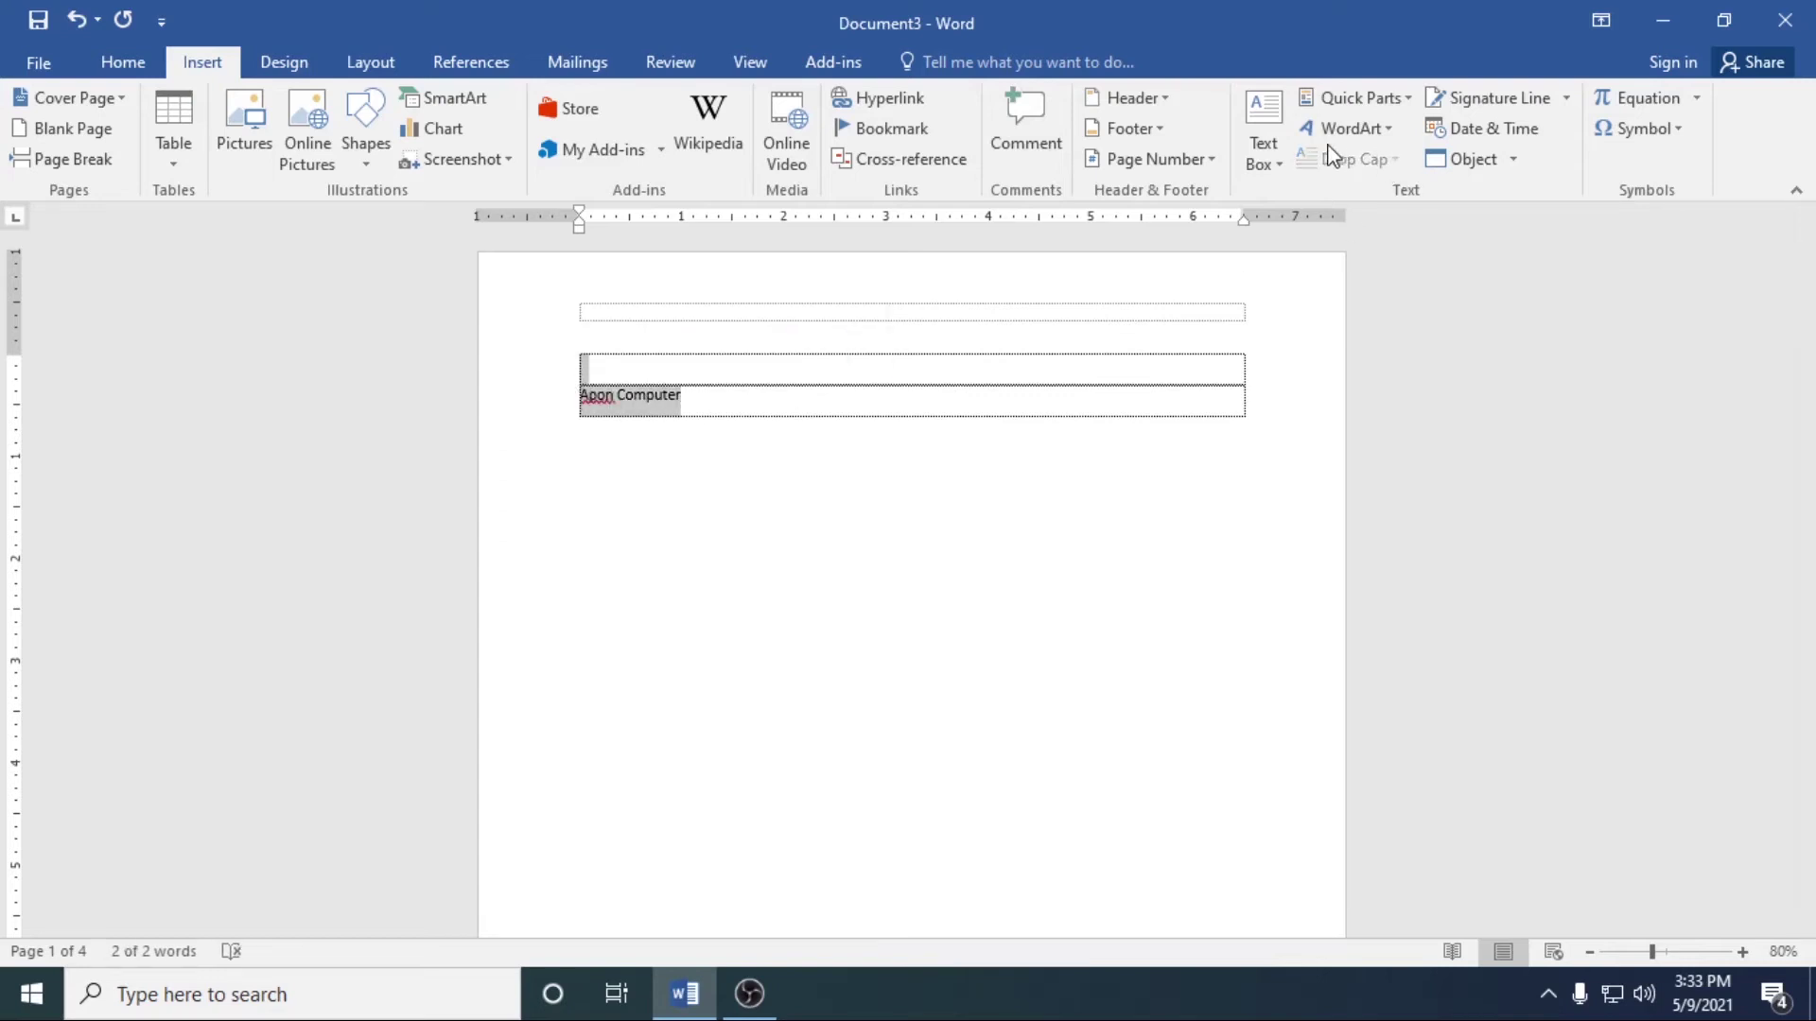
left_click(1386, 130)
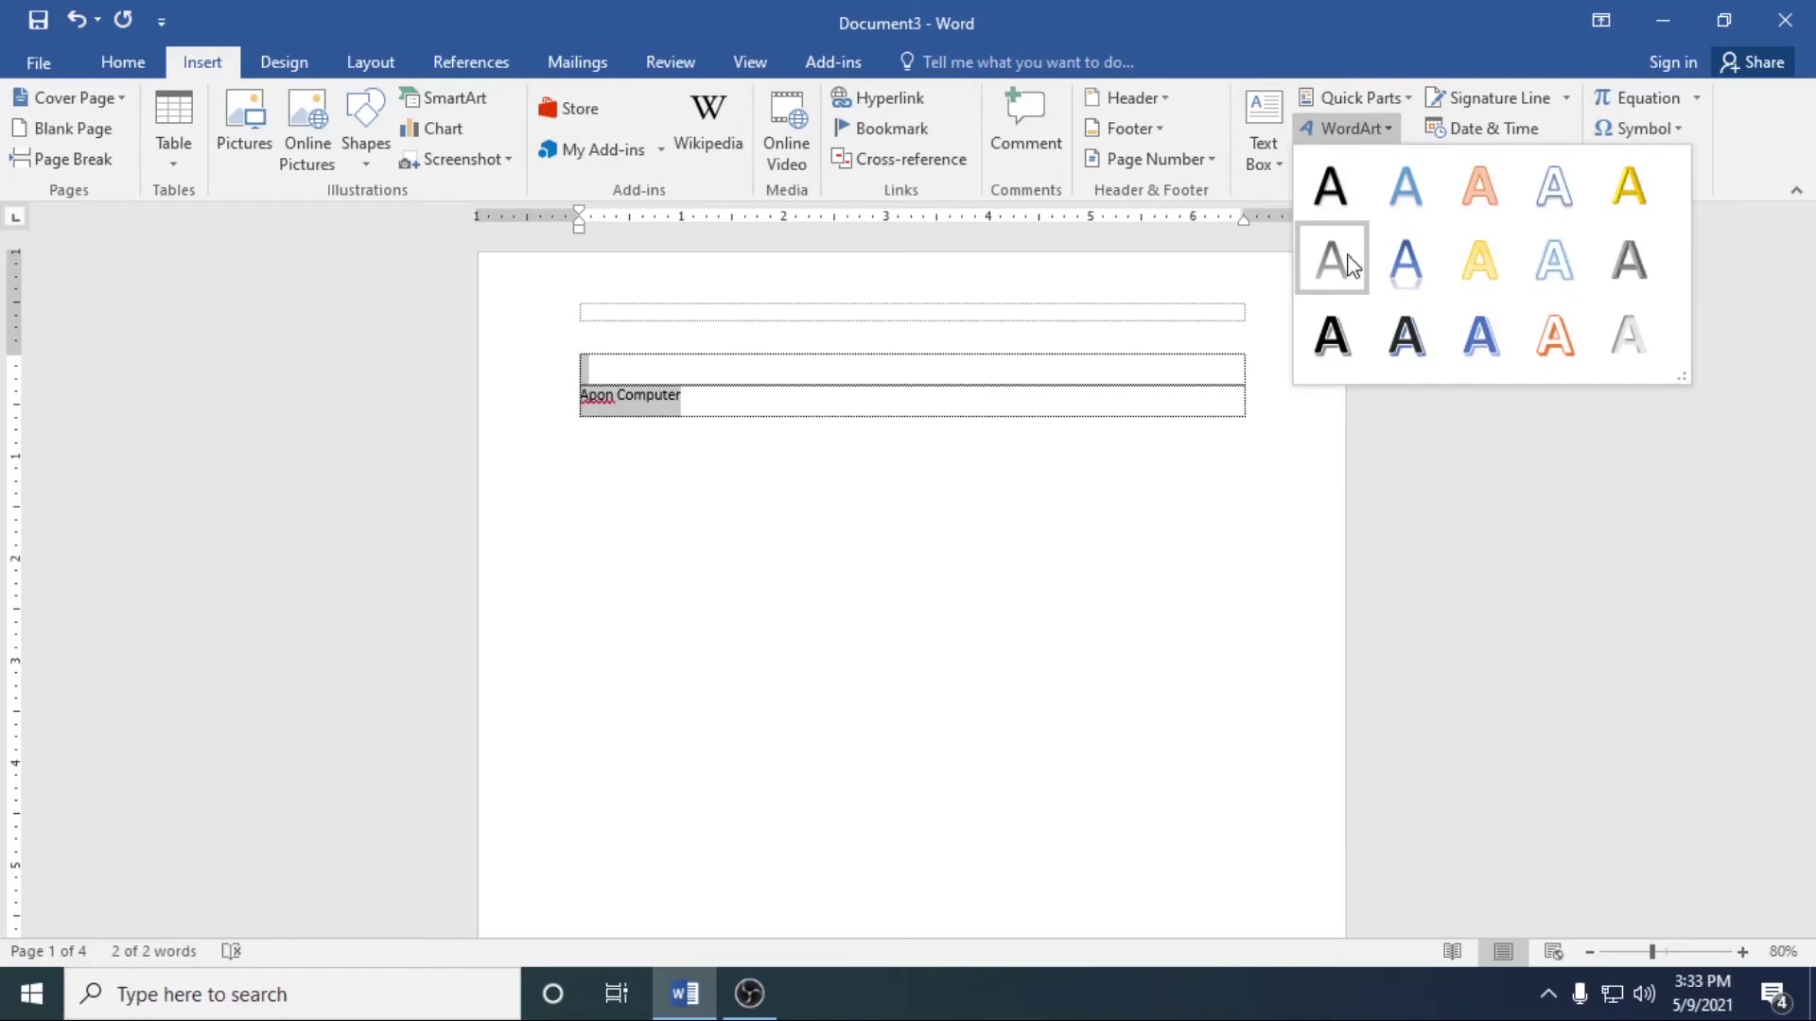
Make 'Apon Computer' blue reflected WordArt with black text outline and black fill
left_click(1342, 258)
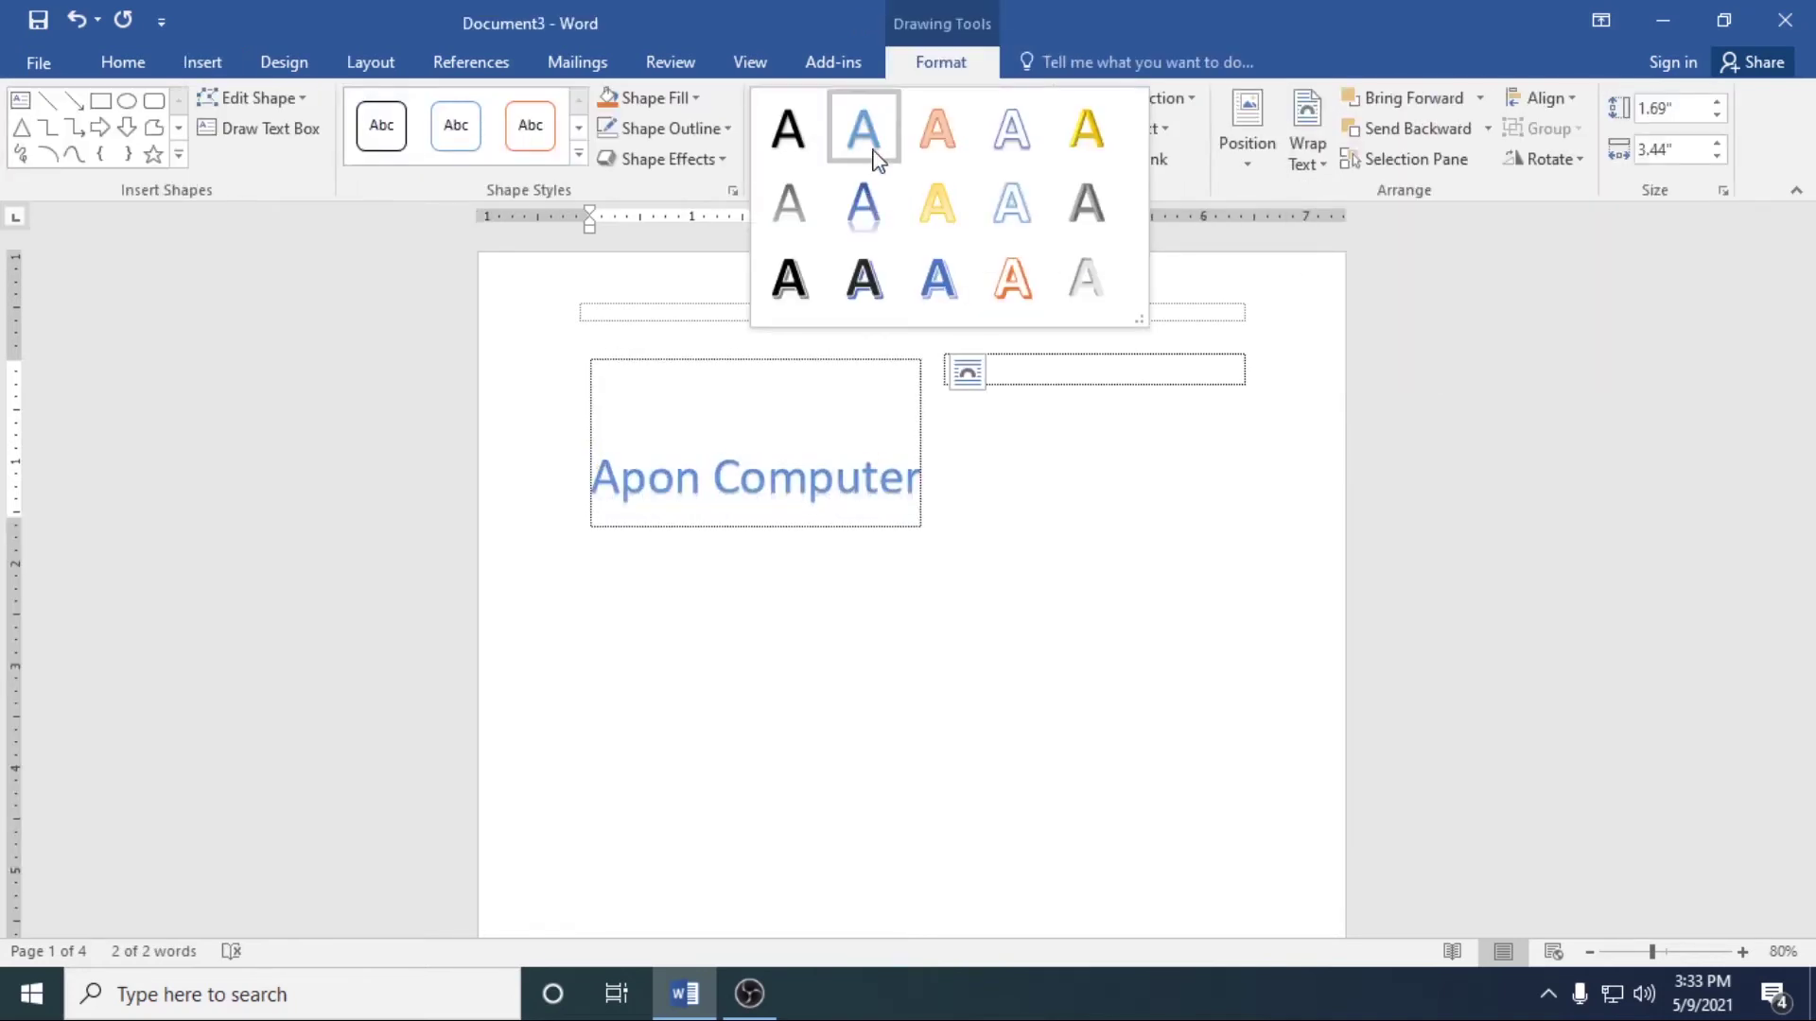
left_click(877, 203)
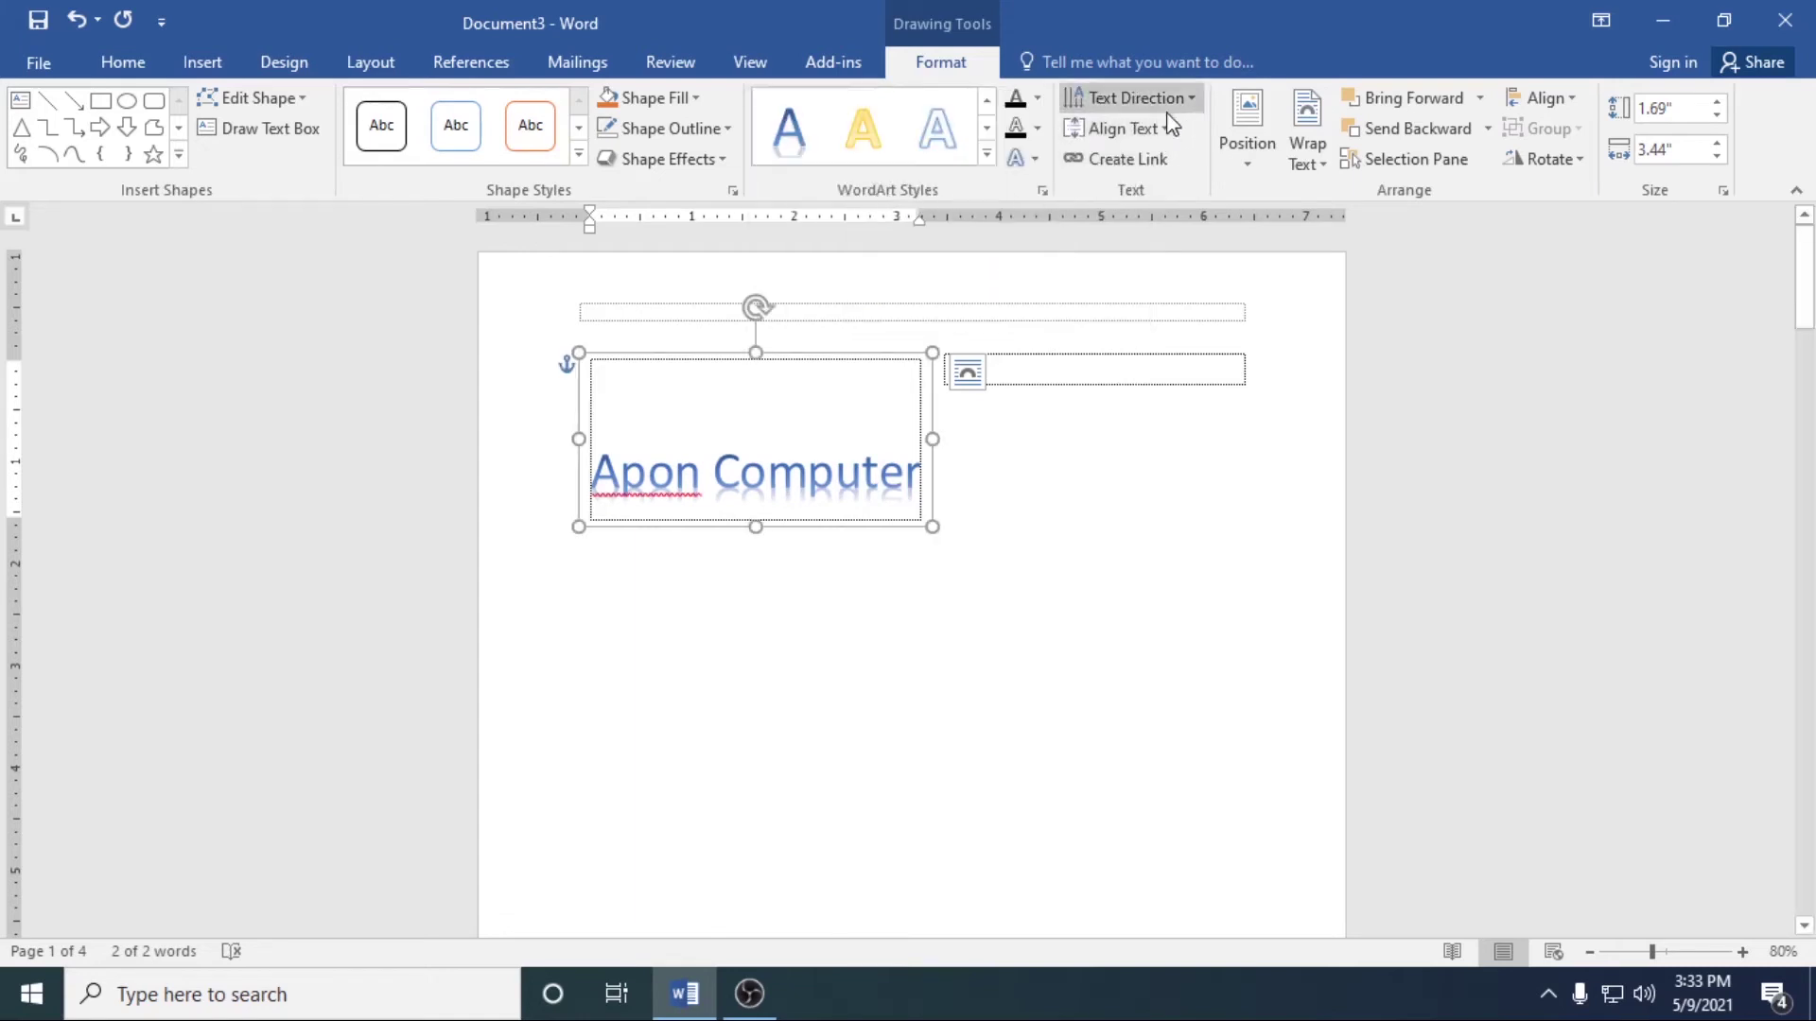
left_click(1038, 130)
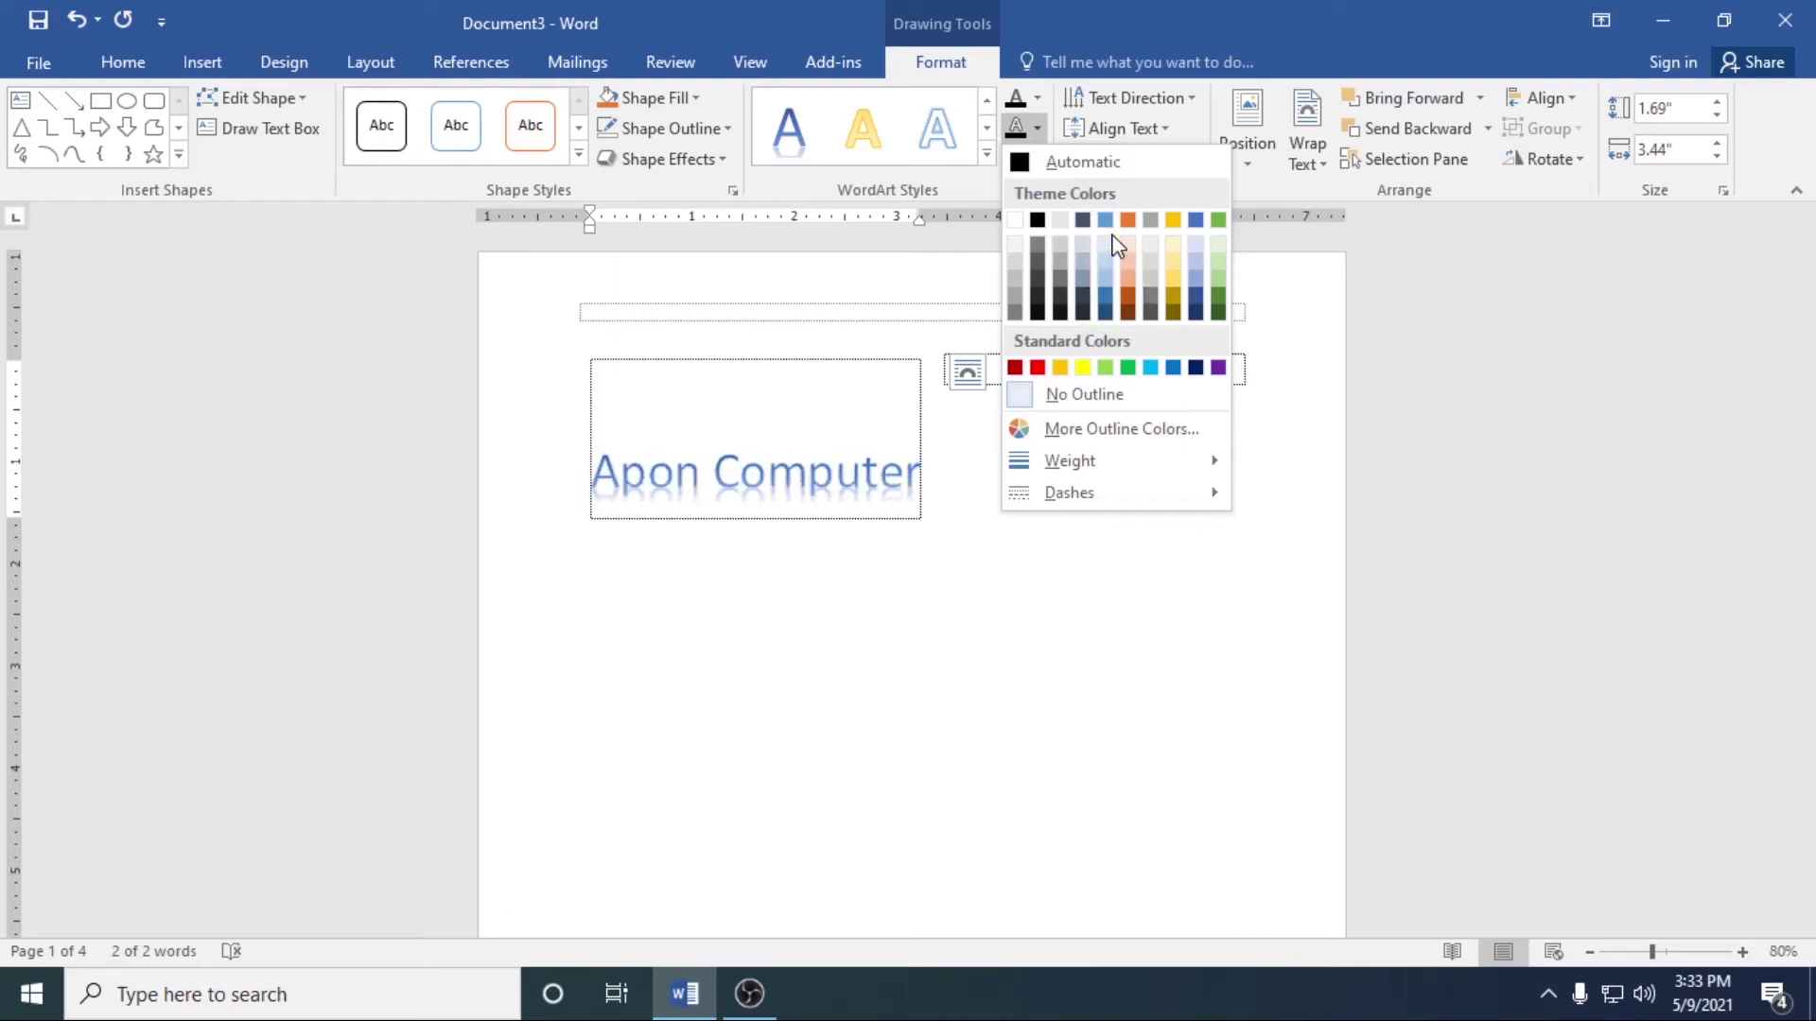
left_click(1102, 313)
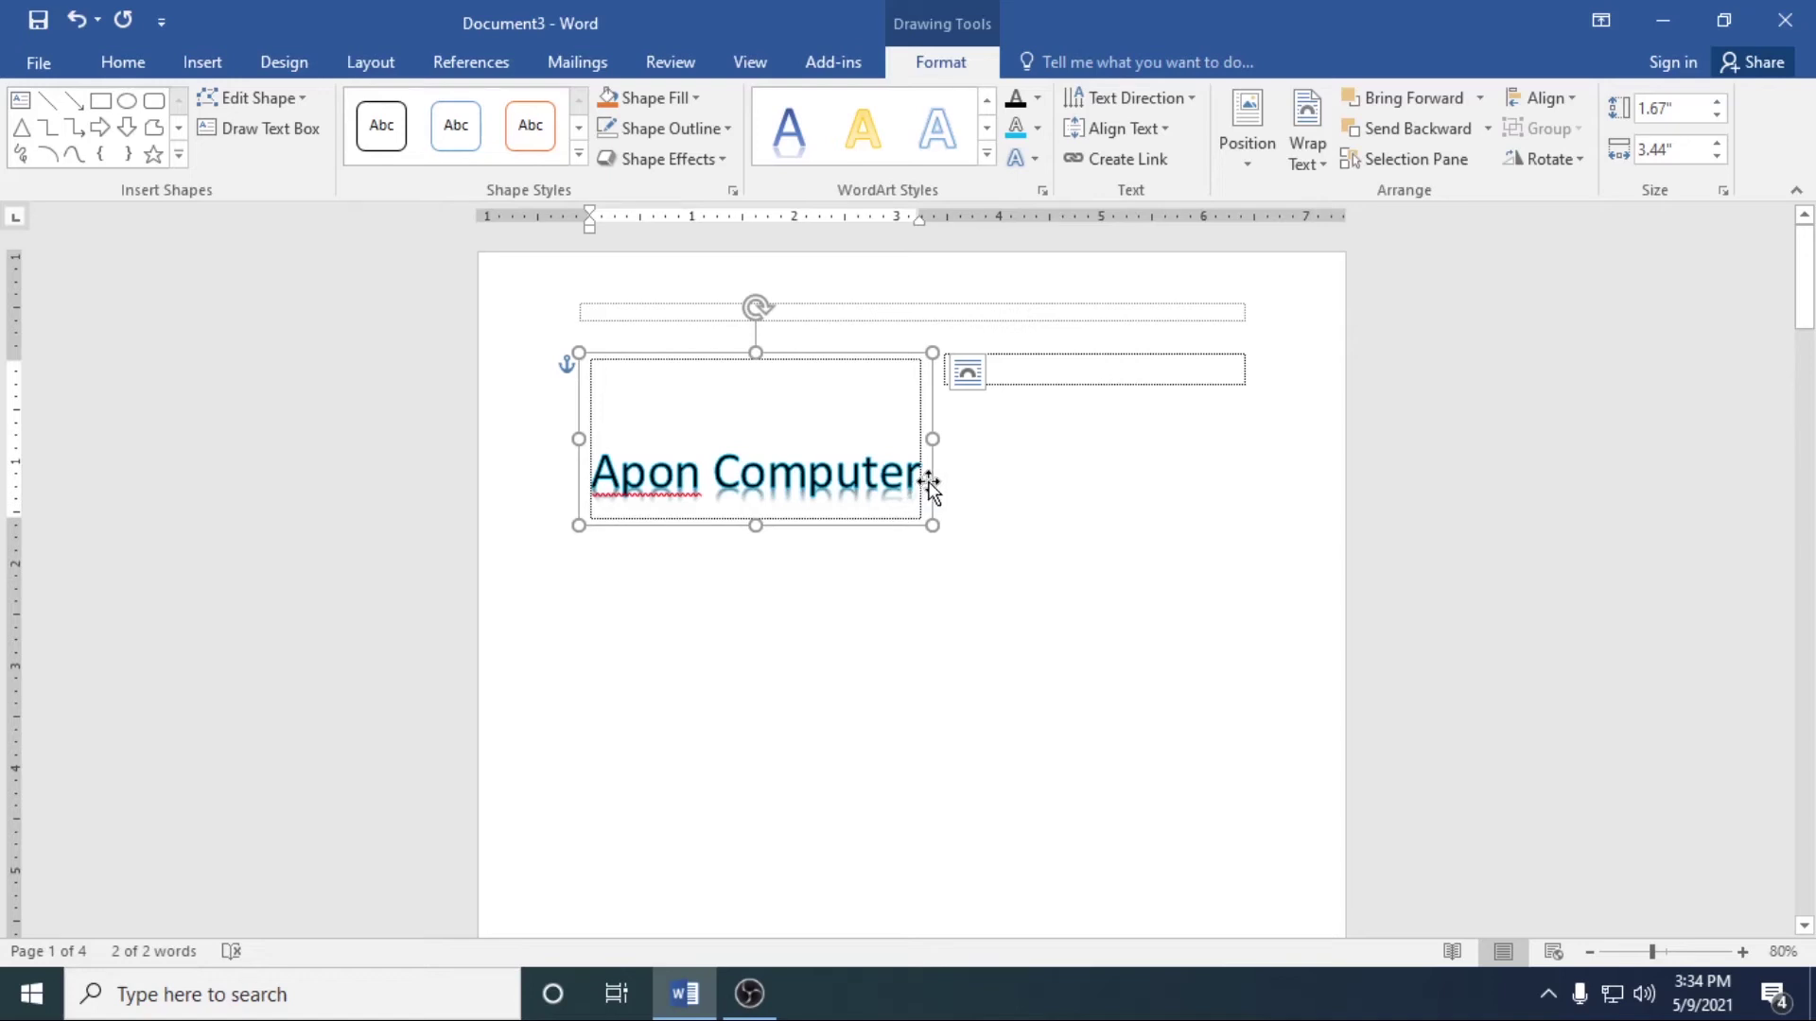
left_click(1037, 128)
left_click(1037, 223)
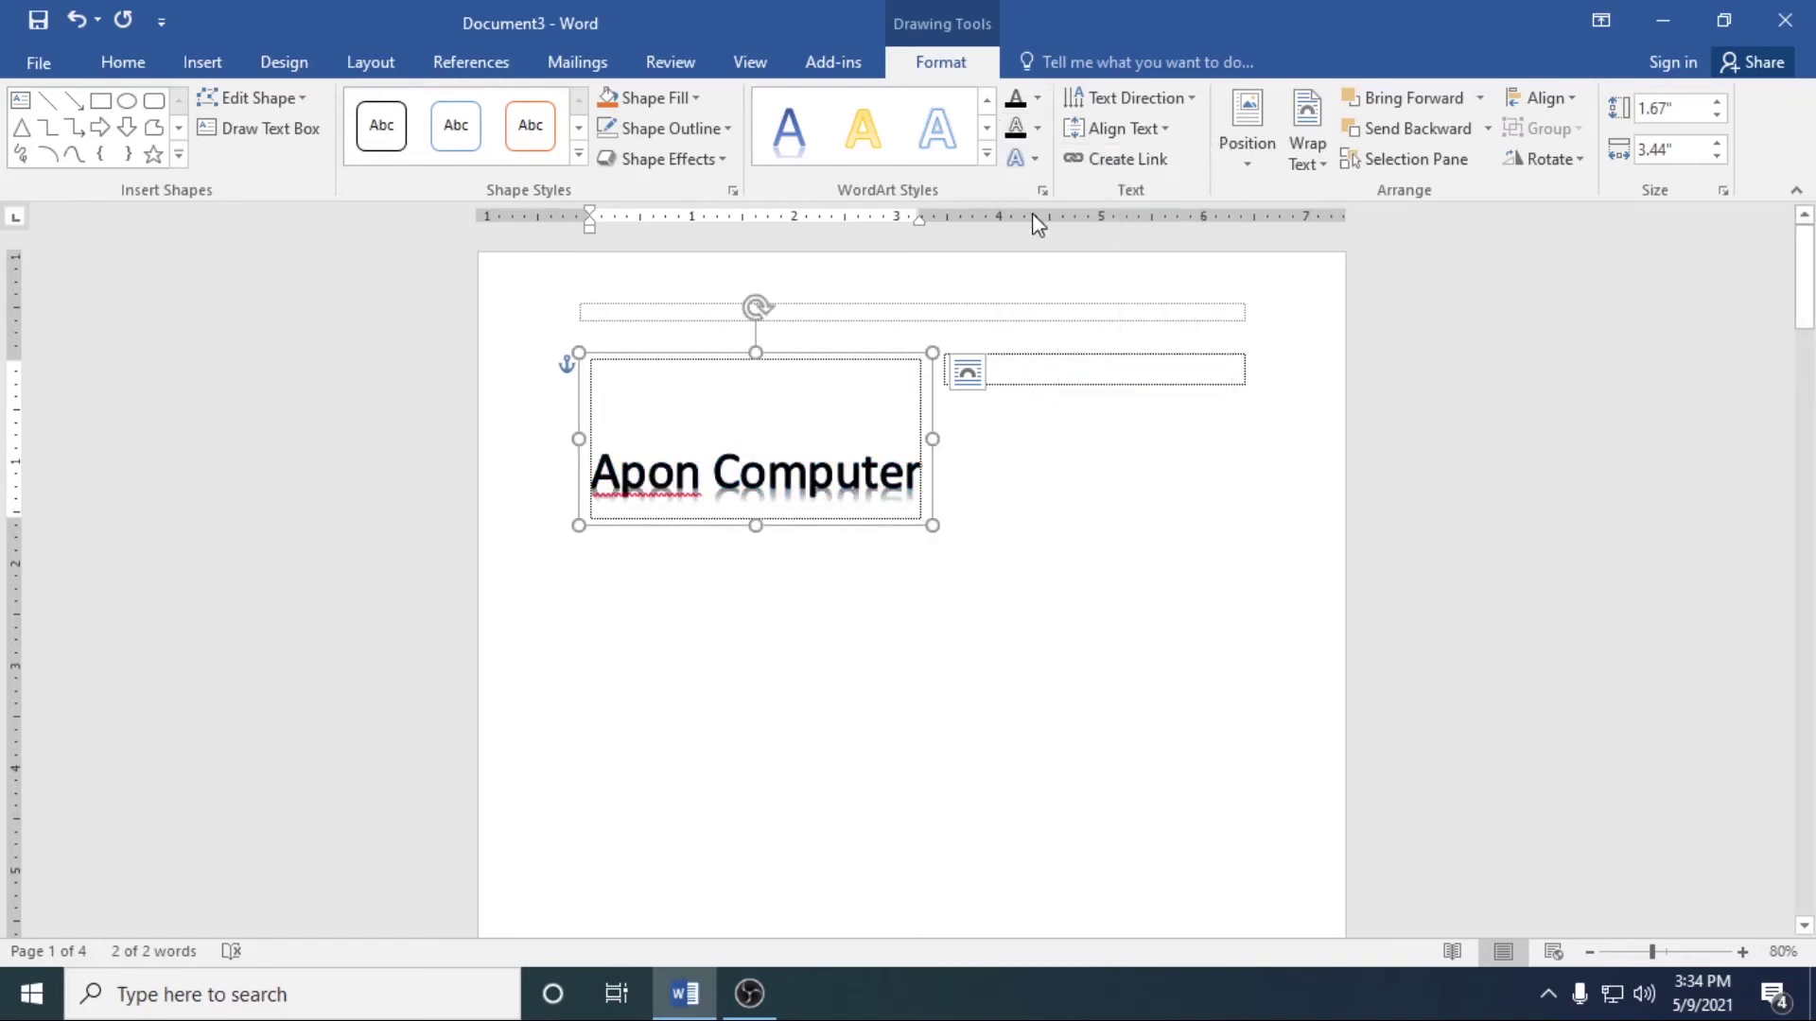
left_click(1039, 100)
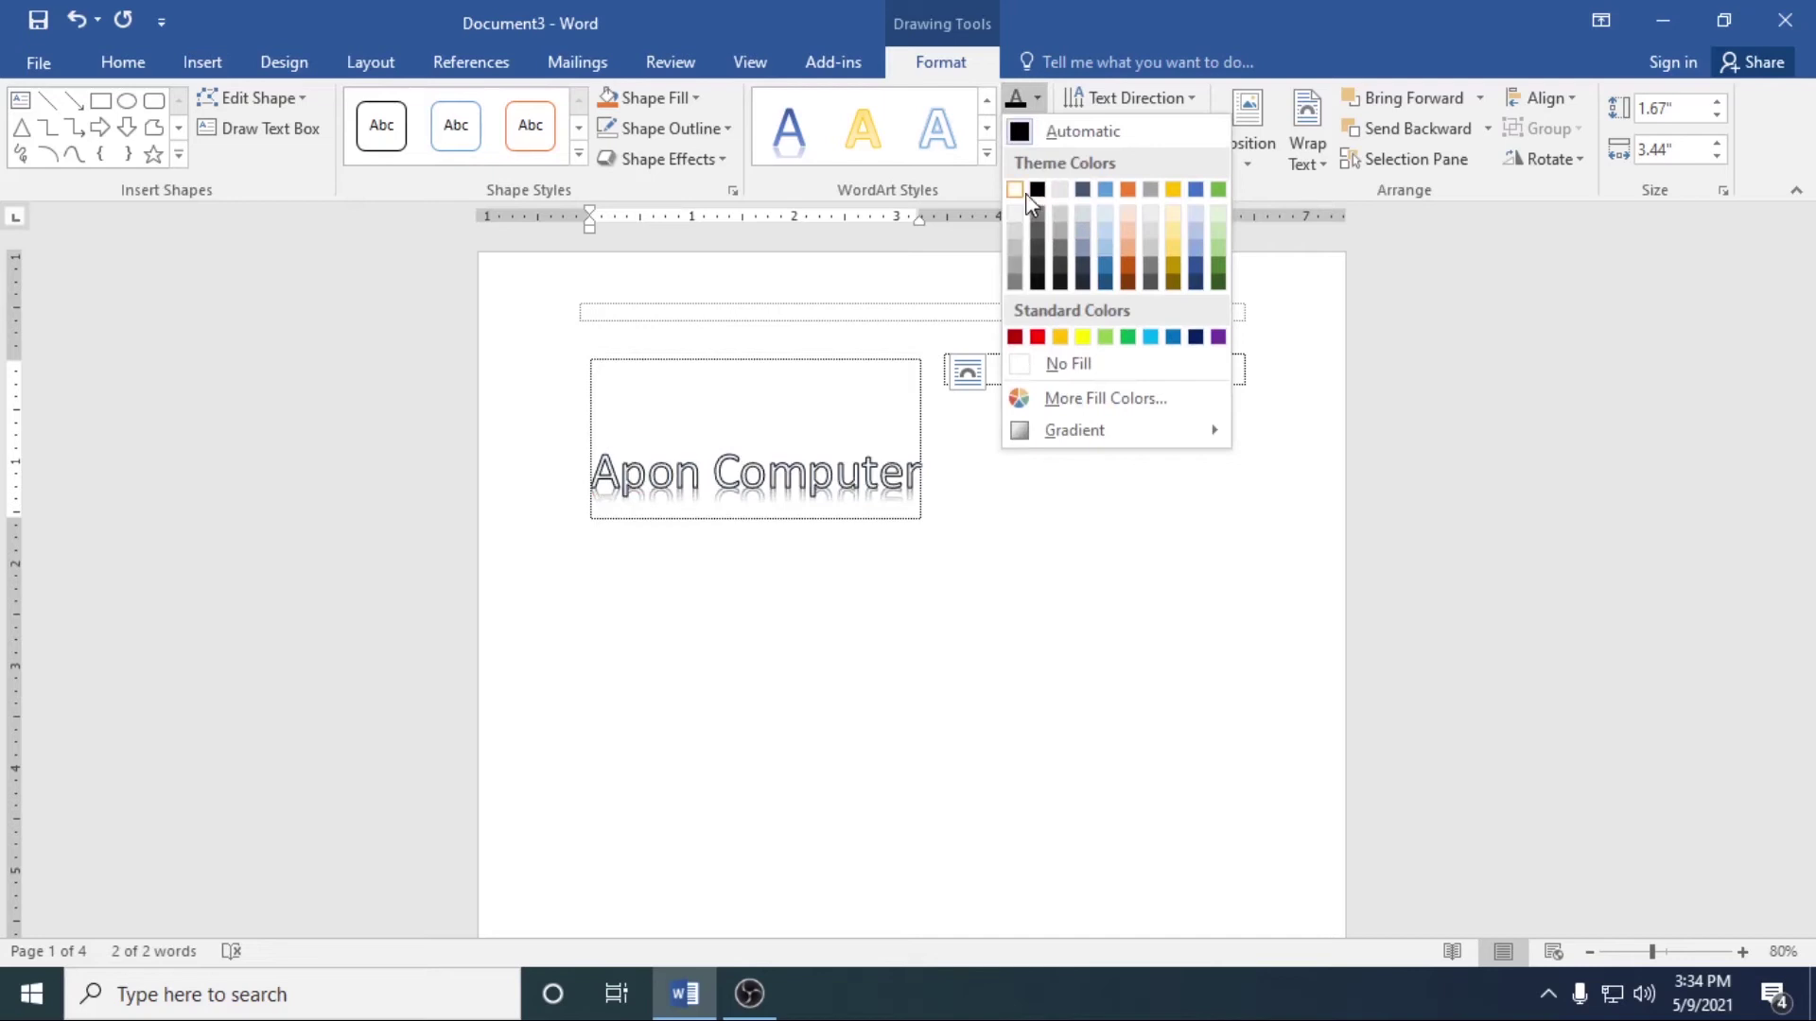
left_click(1037, 190)
Apply a tall stretched warp transform to the WordArt, then revert to No Transform
left_click(1018, 159)
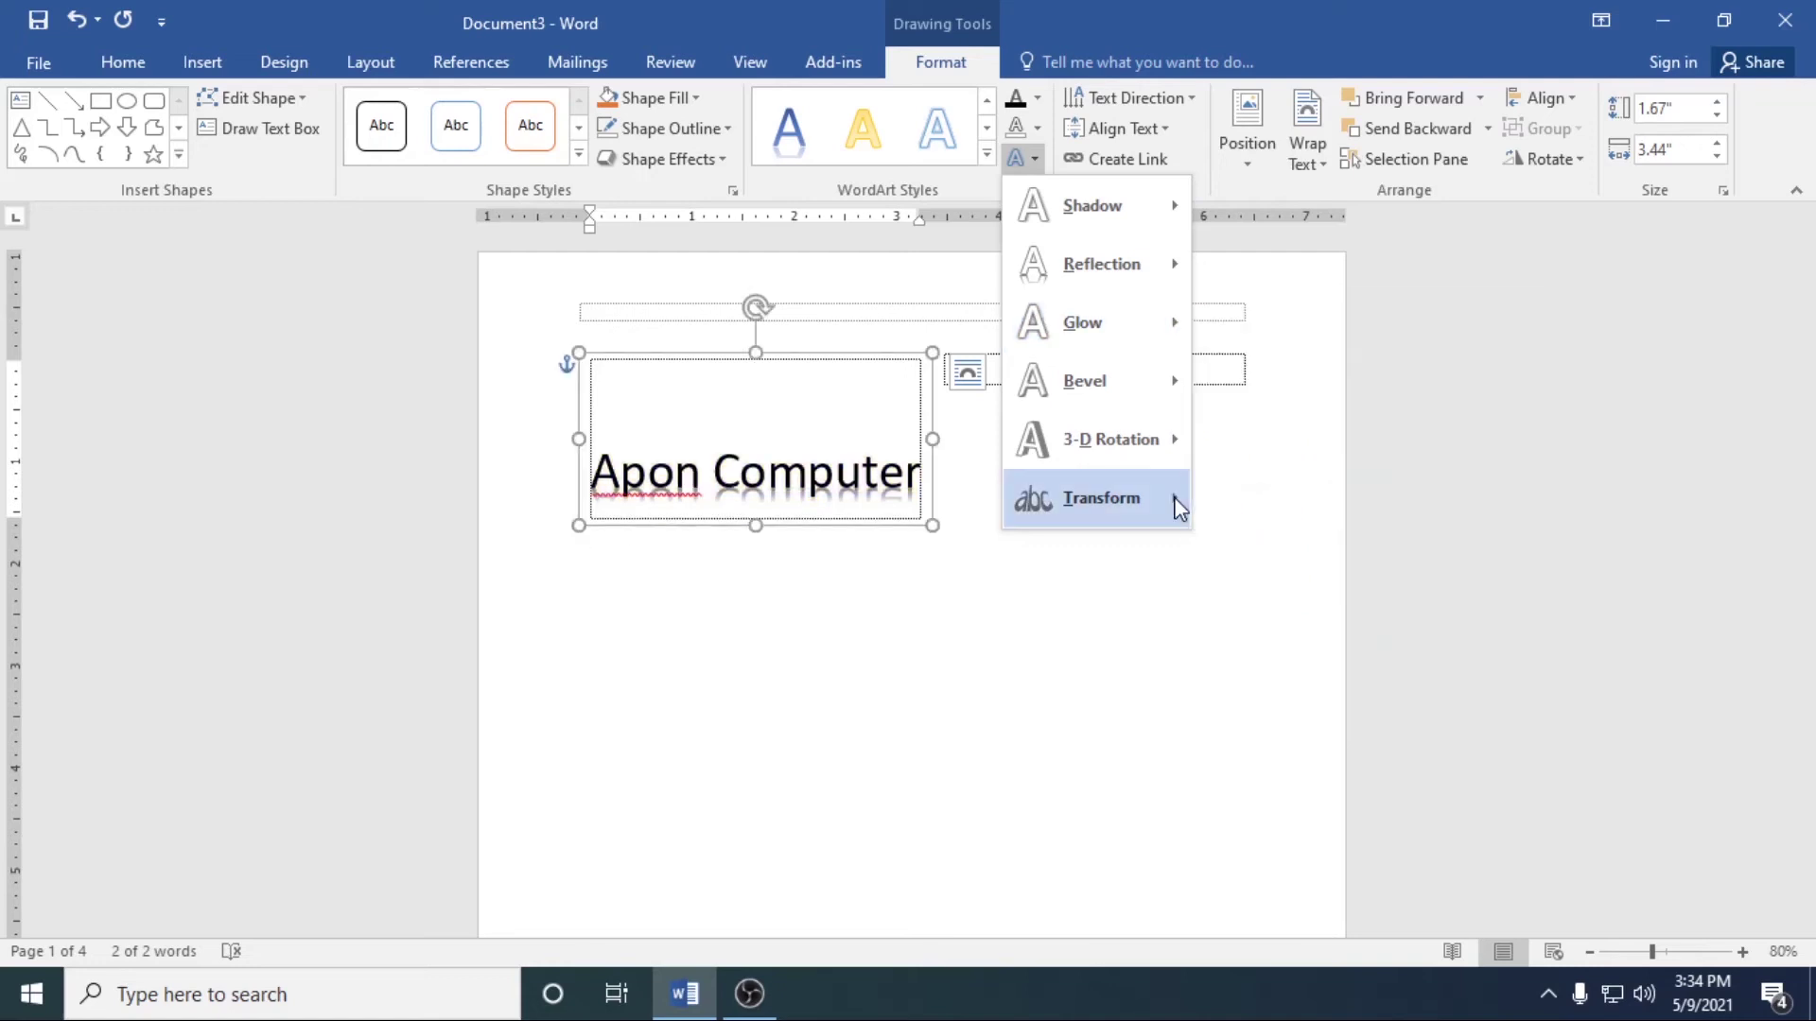
mouse_move(1099, 497)
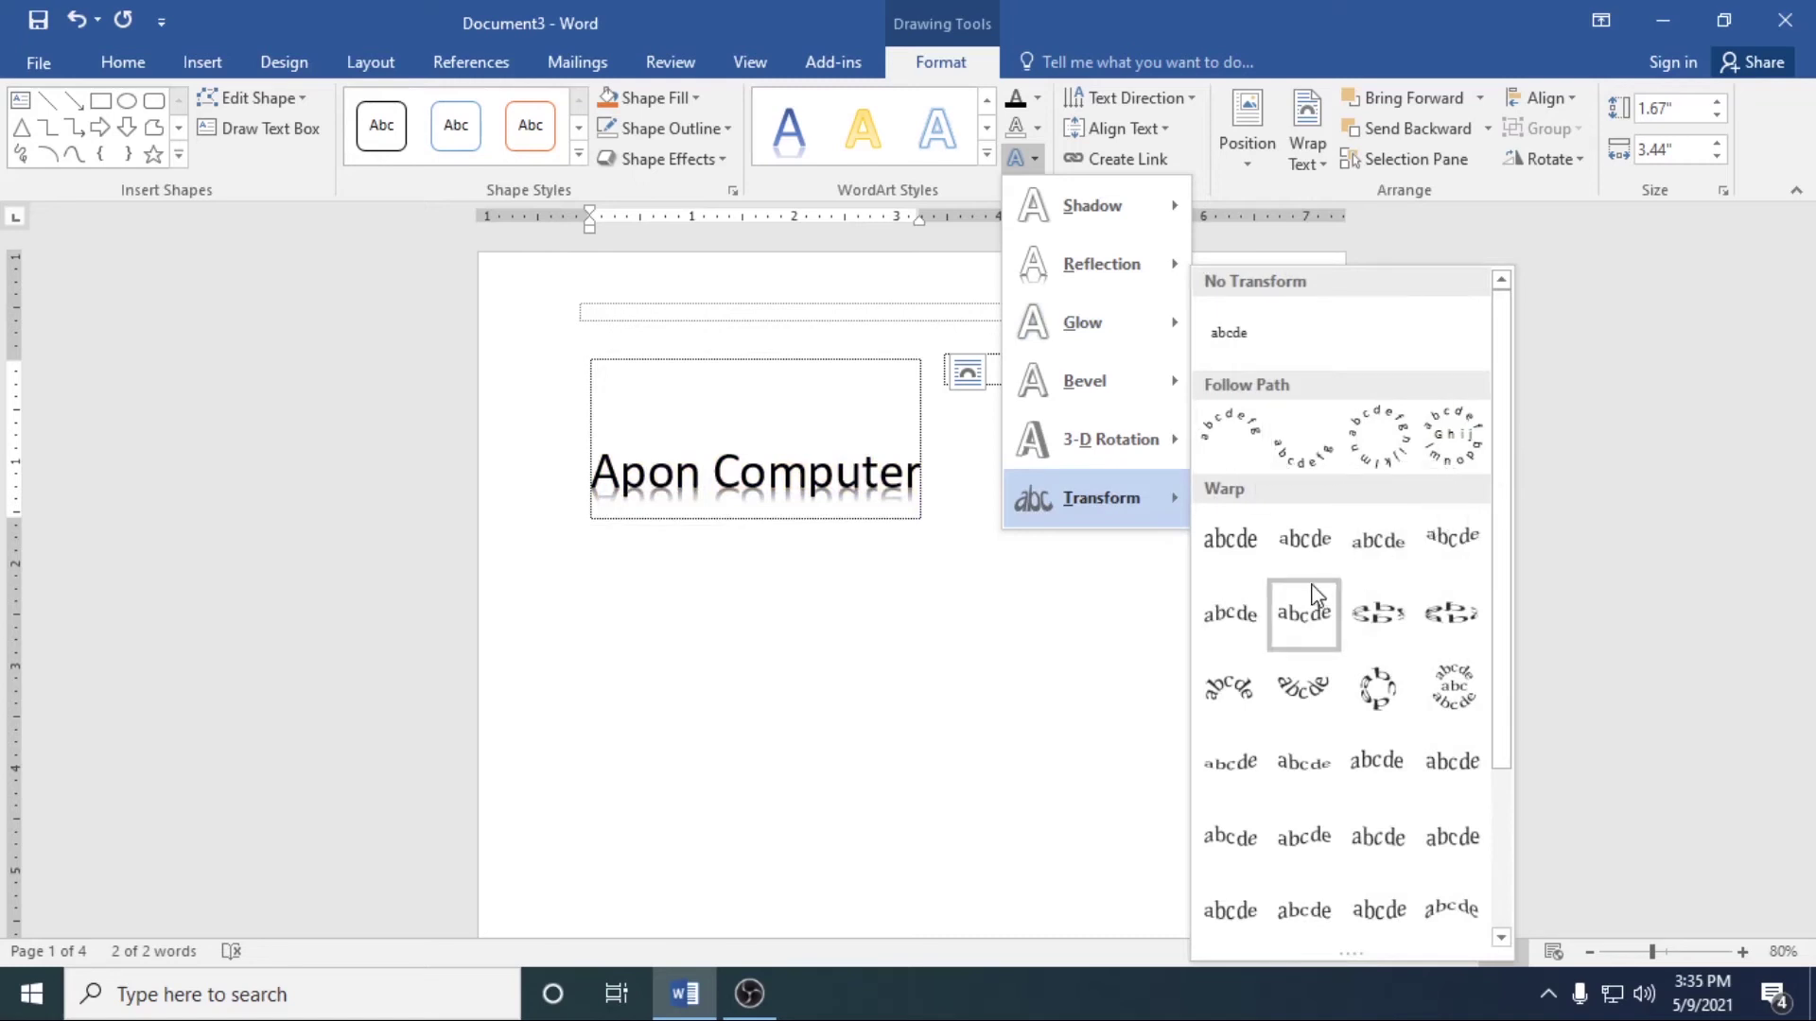
left_click(1314, 595)
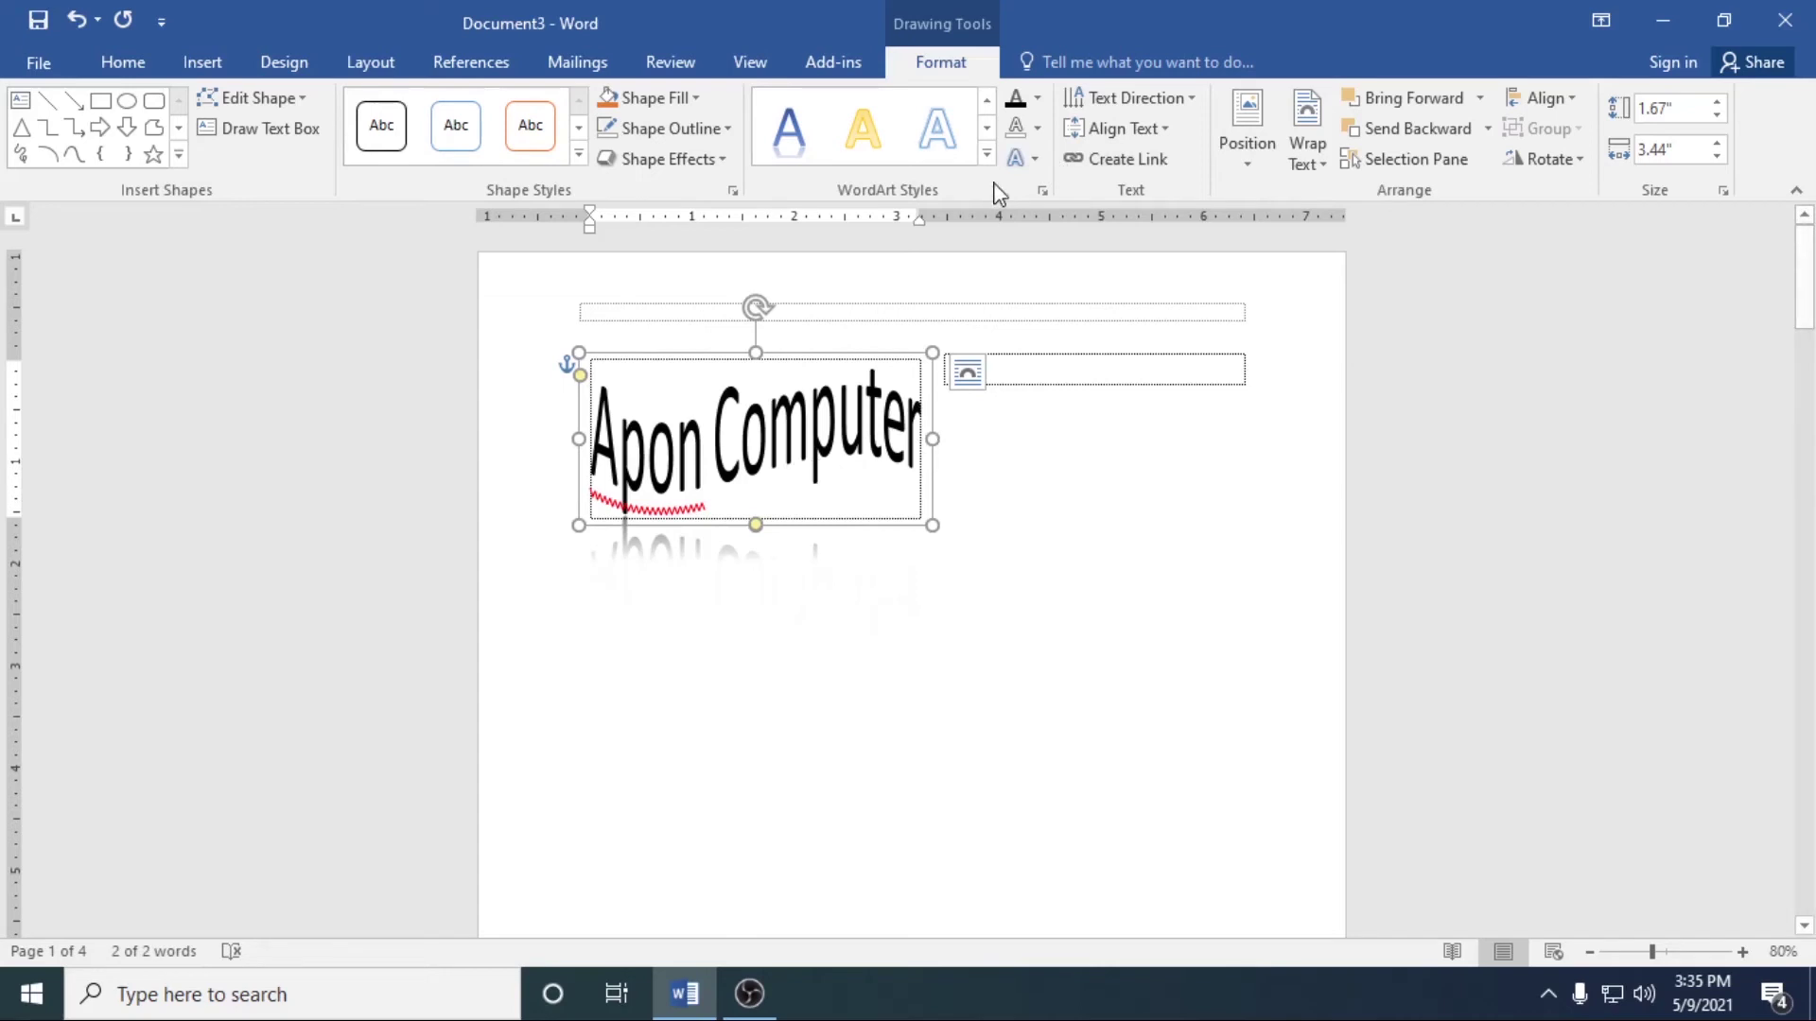
left_click(1035, 163)
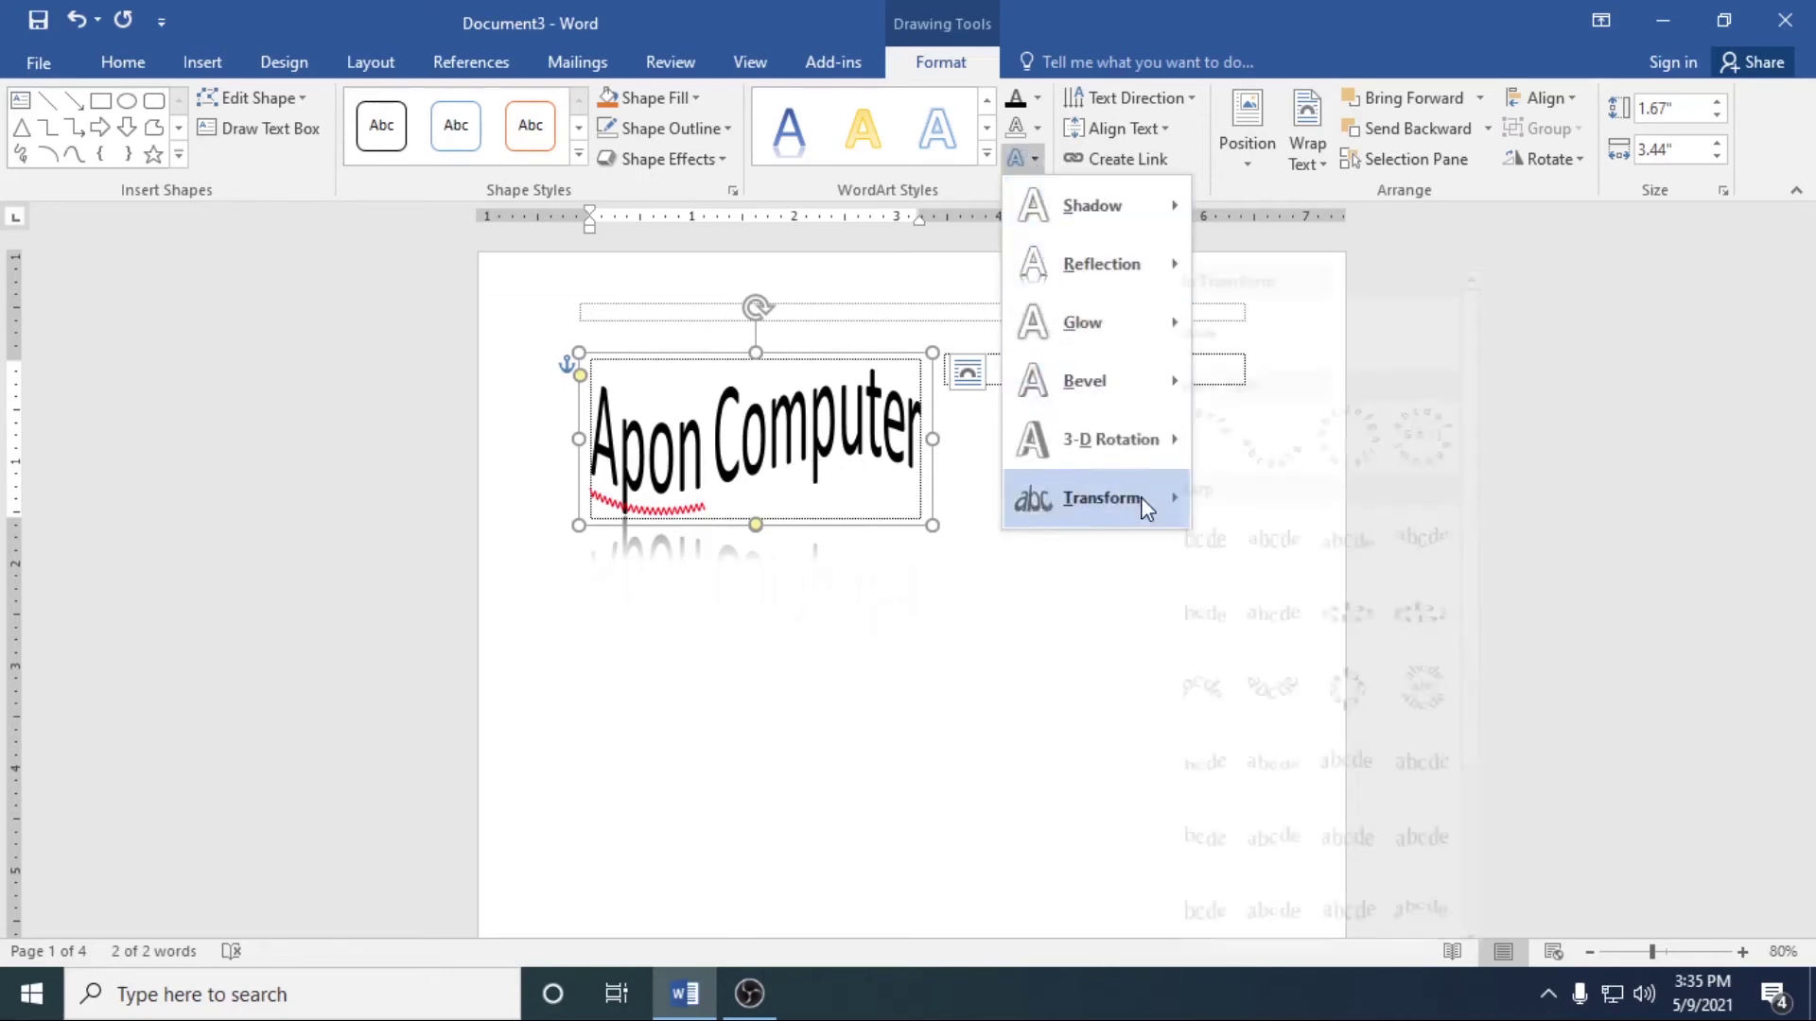
left_click(1228, 333)
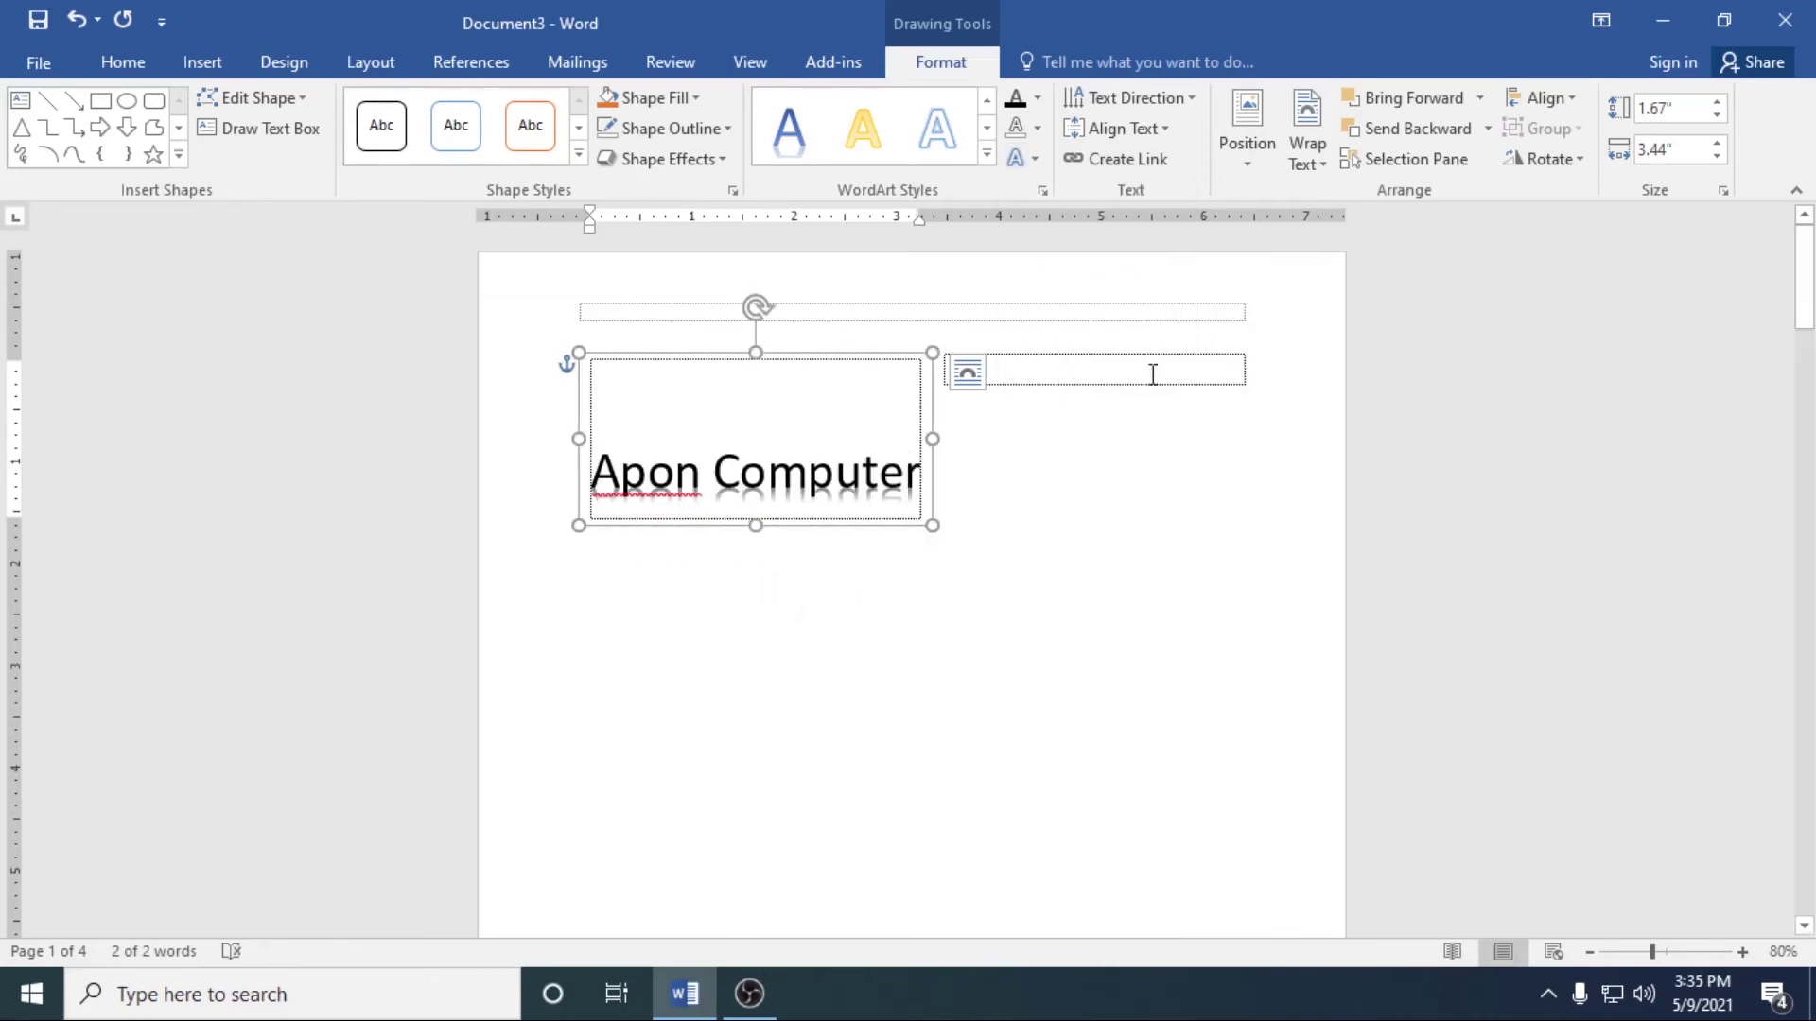
Deselect the WordArt, select 'Apon Computer', and undo with Ctrl+Z to restore plain text
left_click(1088, 530)
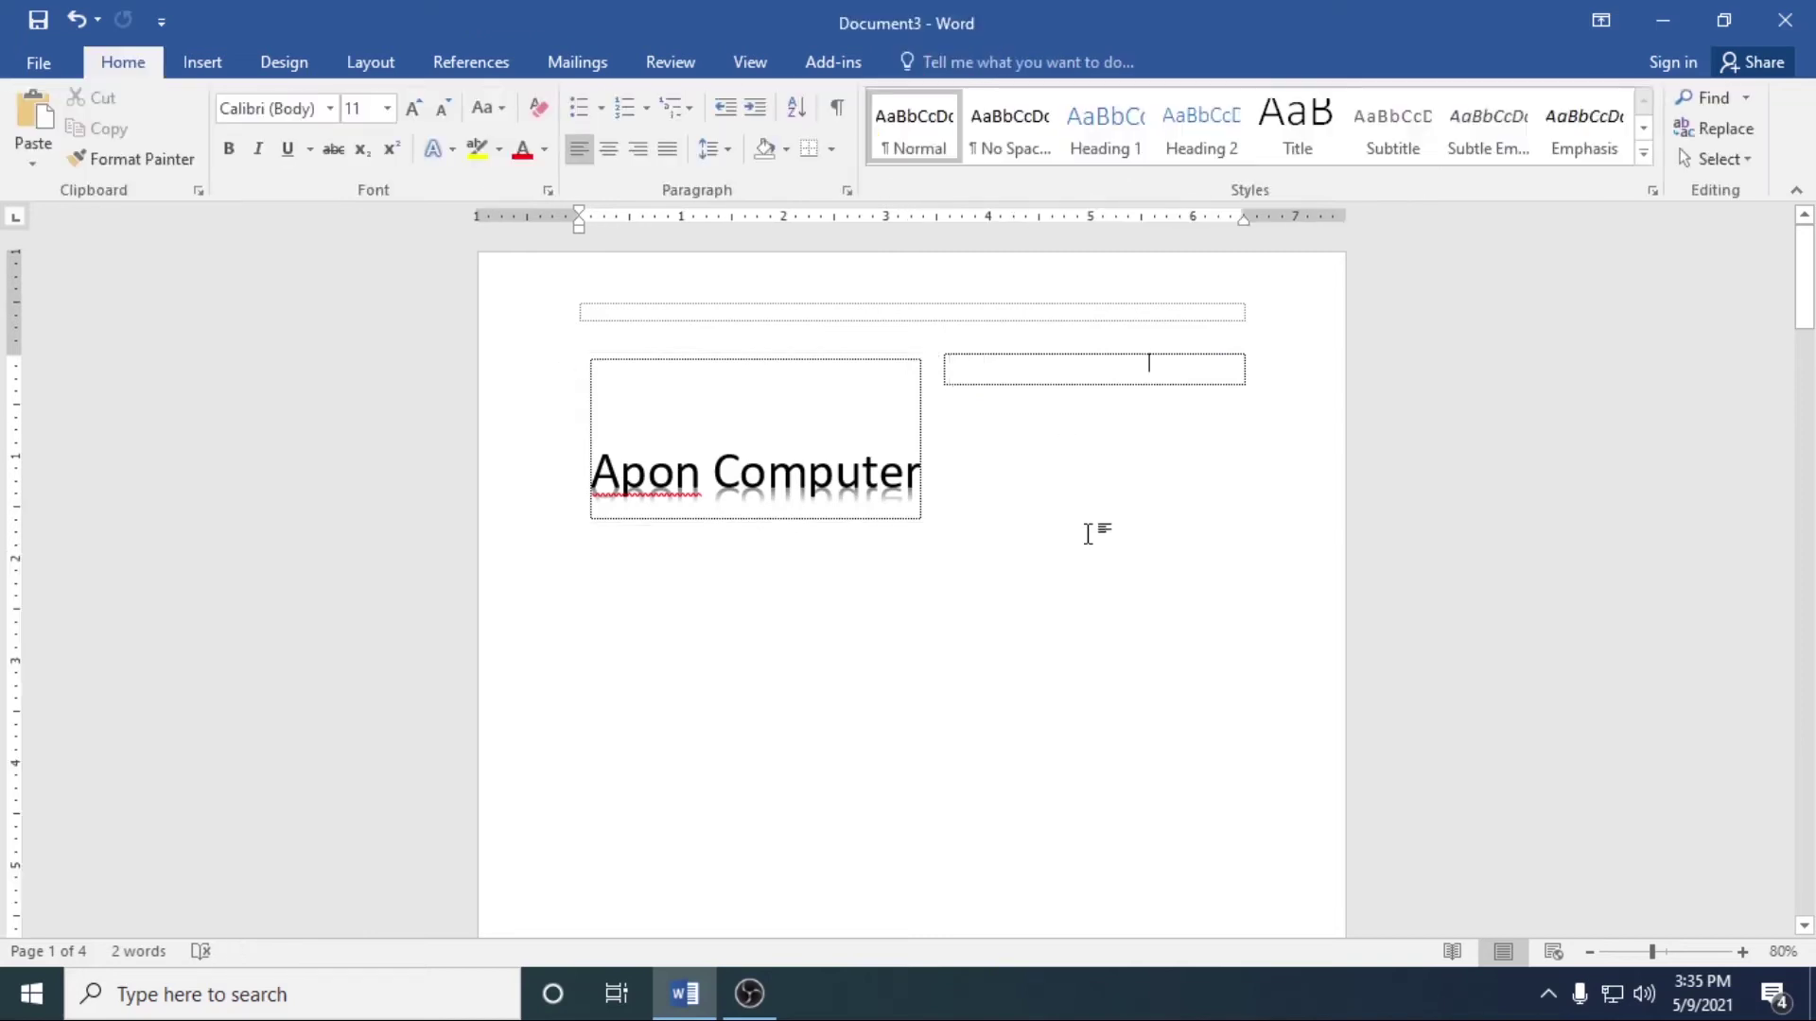
left_click(199, 59)
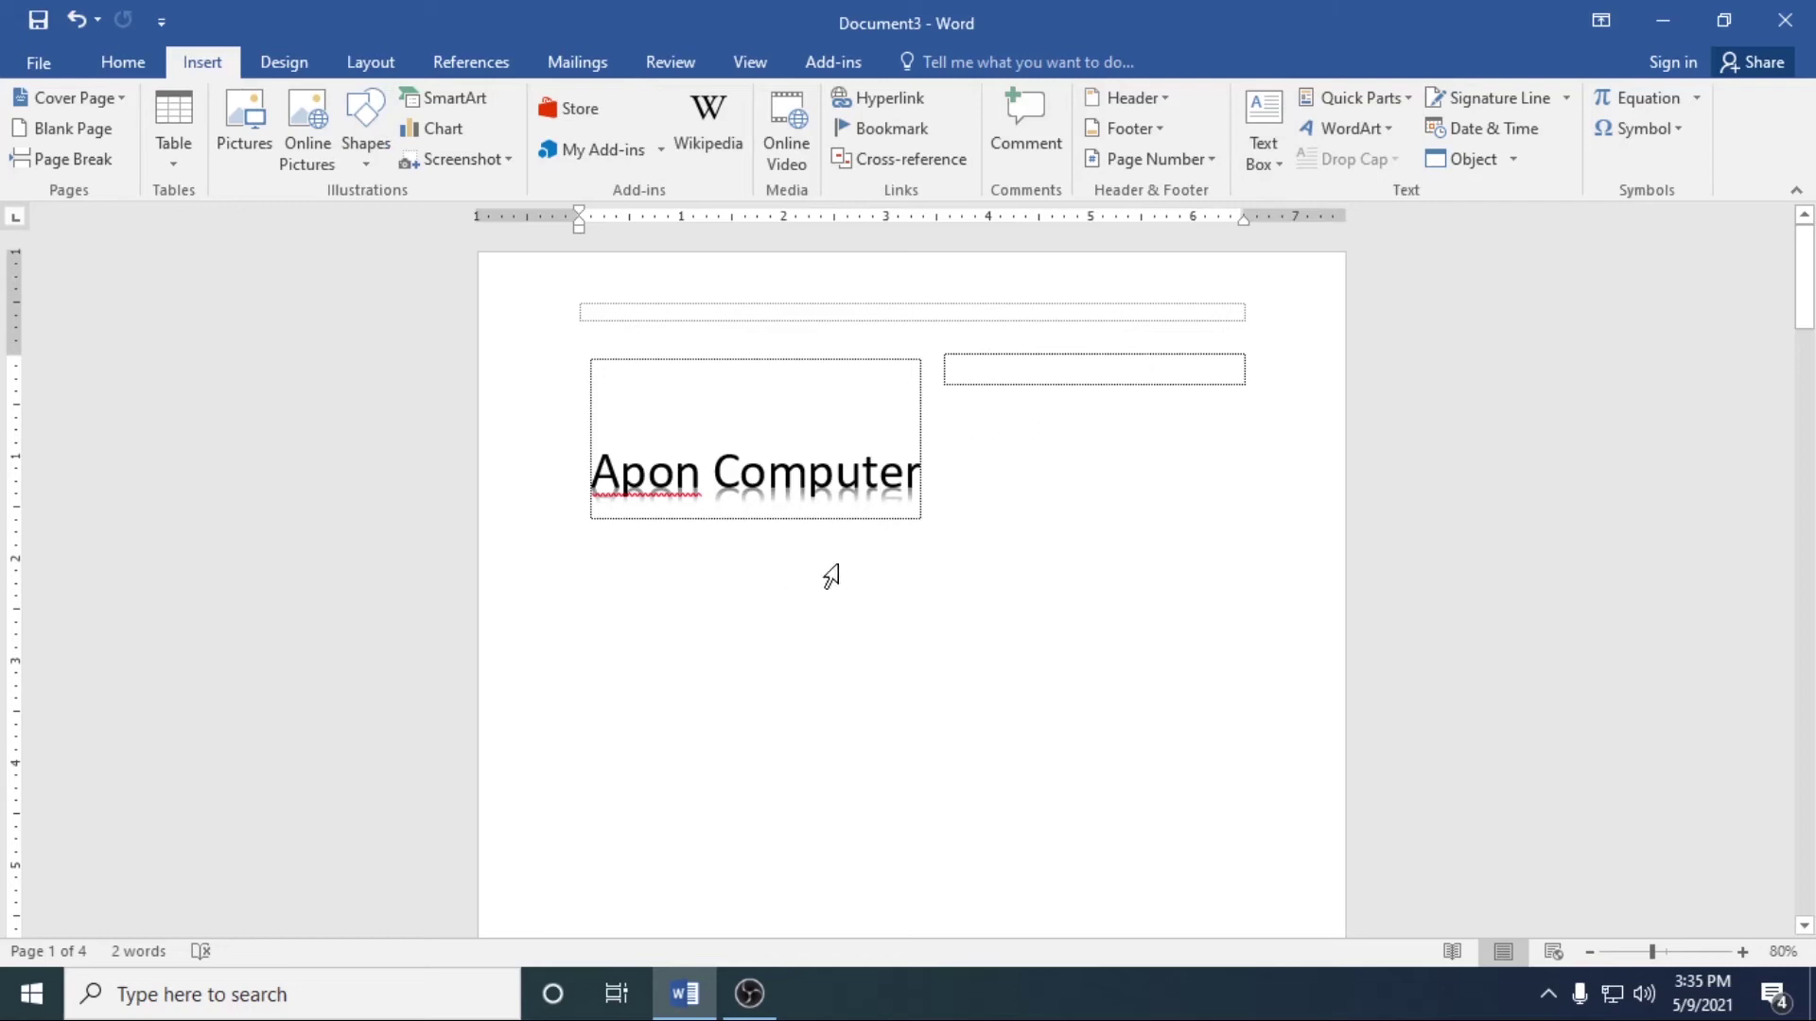
left_click_drag(830, 574, 813, 534)
left_click(932, 490)
left_click_drag(932, 469, 591, 473)
key("ctrl+z")
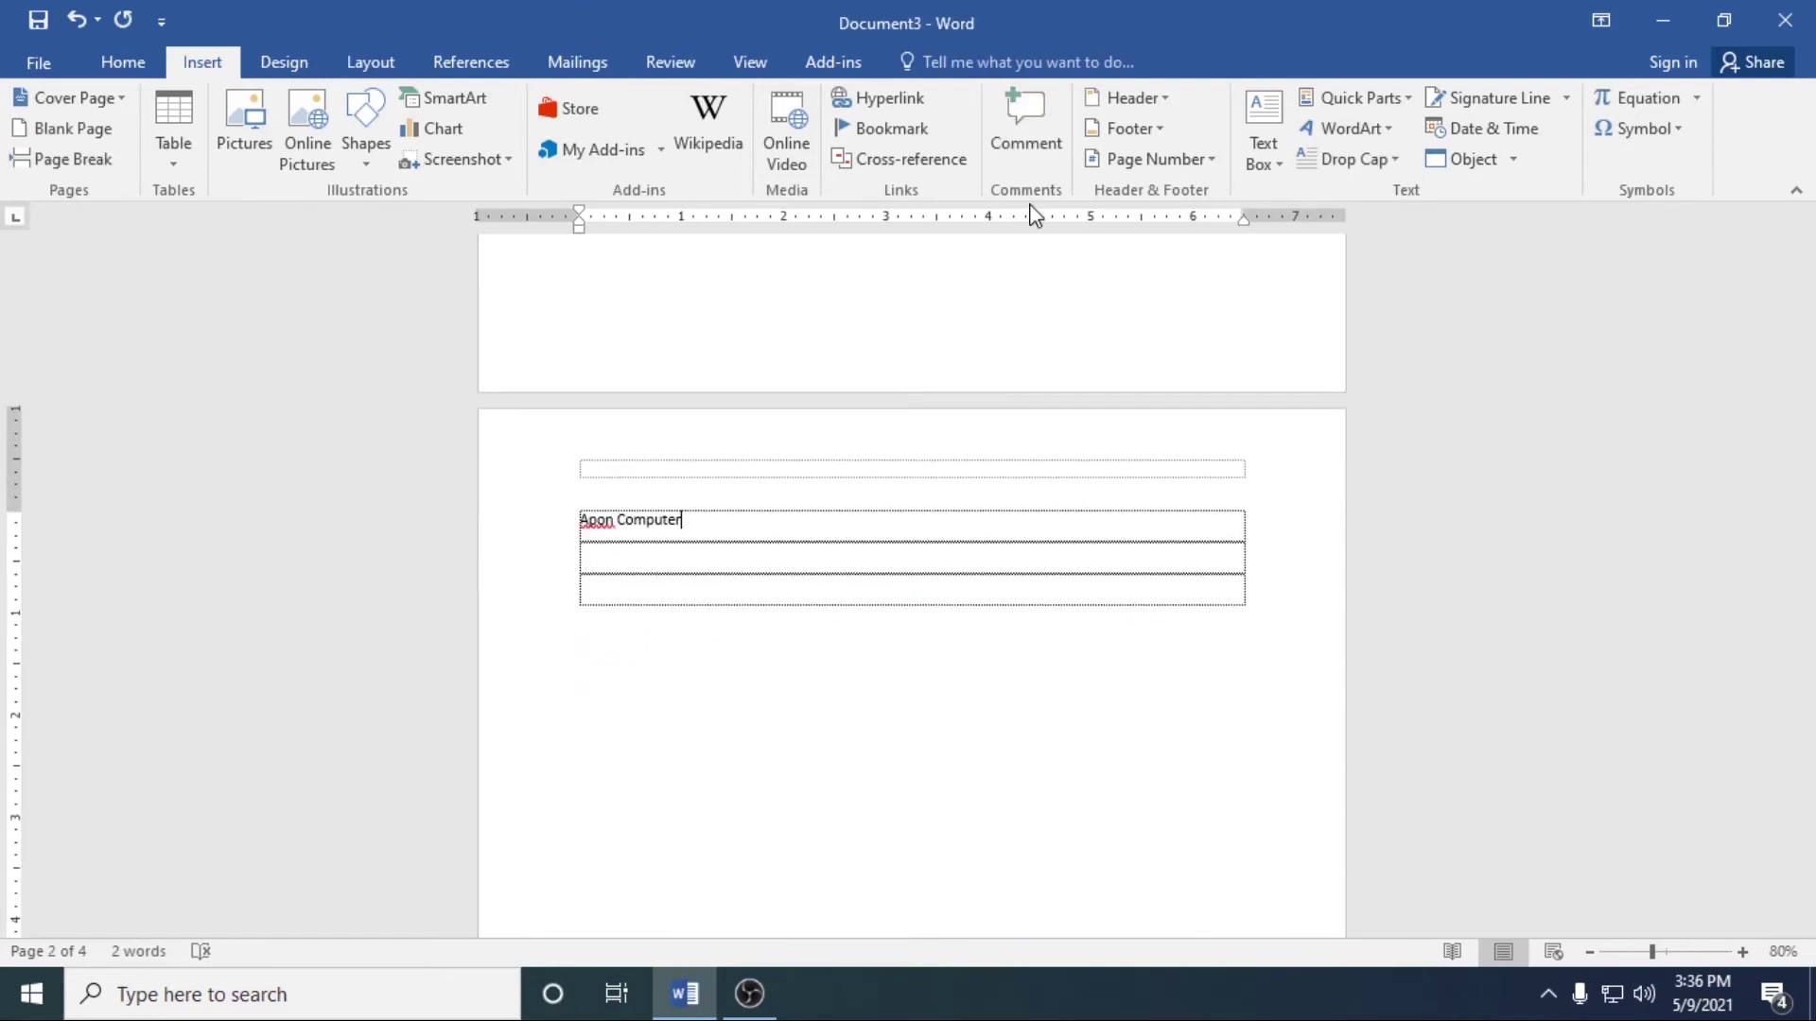
Apply a Dropped drop cap to 'Apon Computer', then set Drop Cap back to None
left_click(1400, 161)
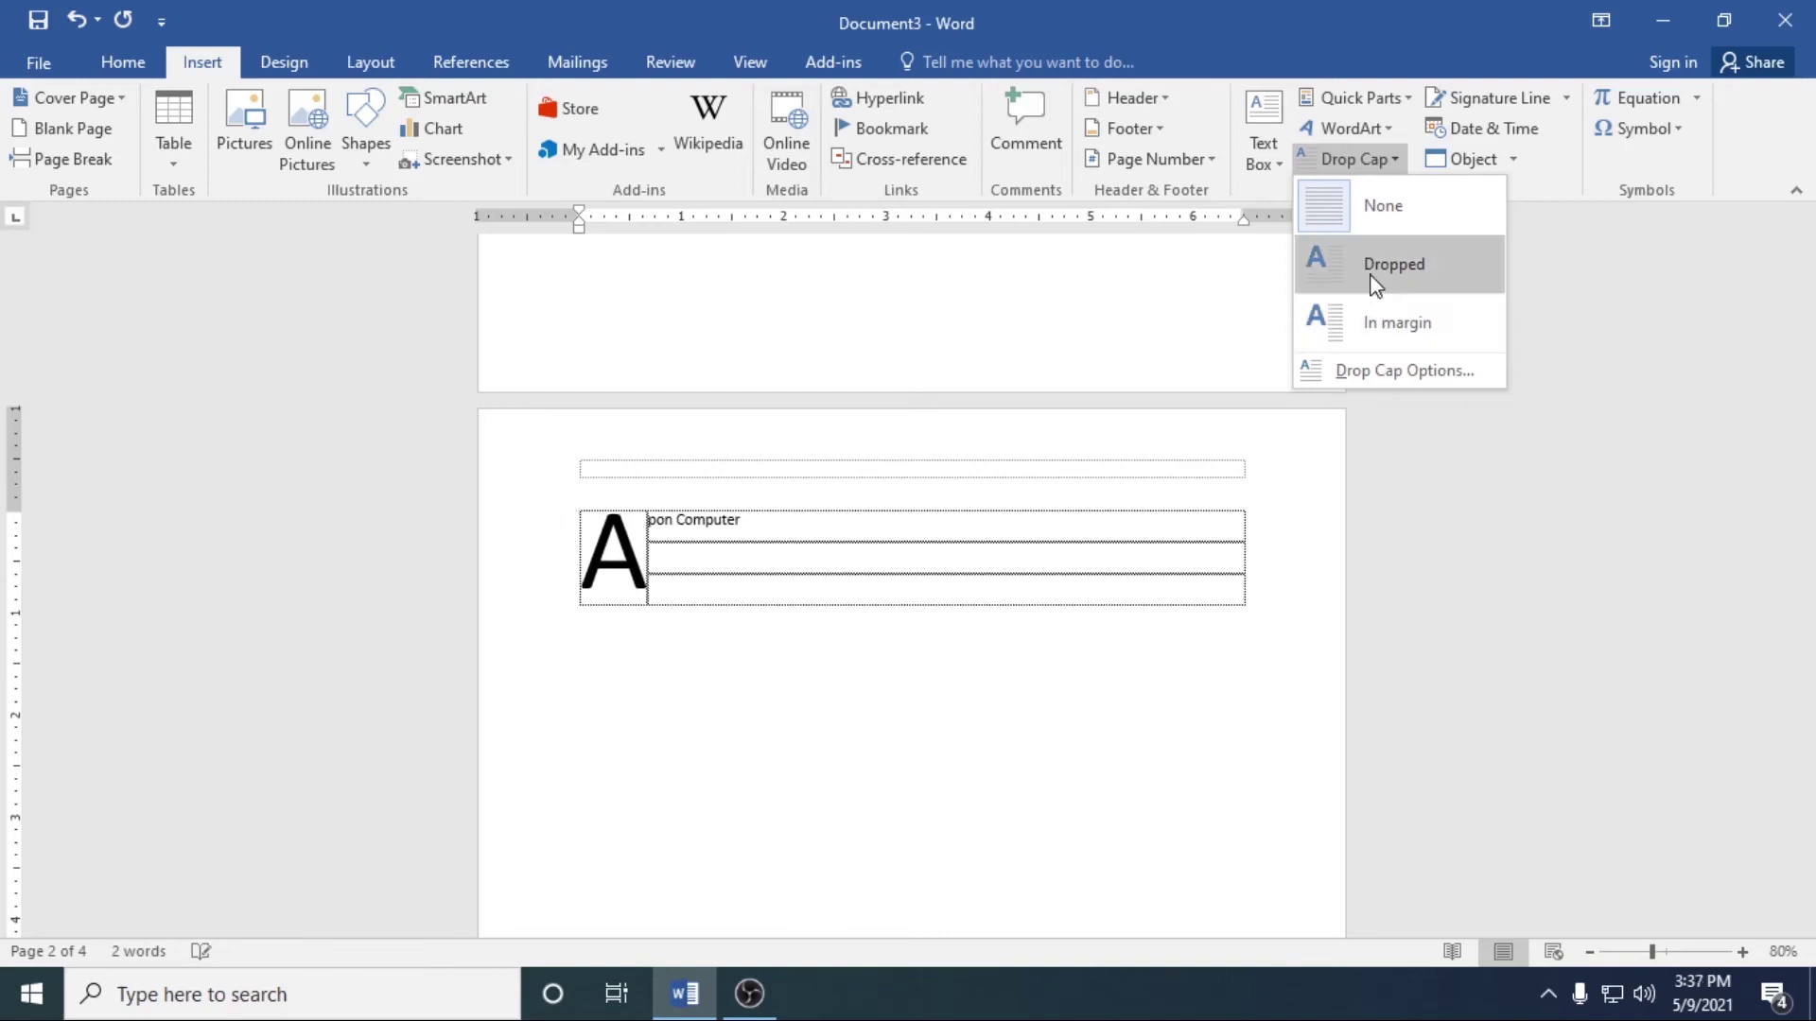
left_click(1443, 371)
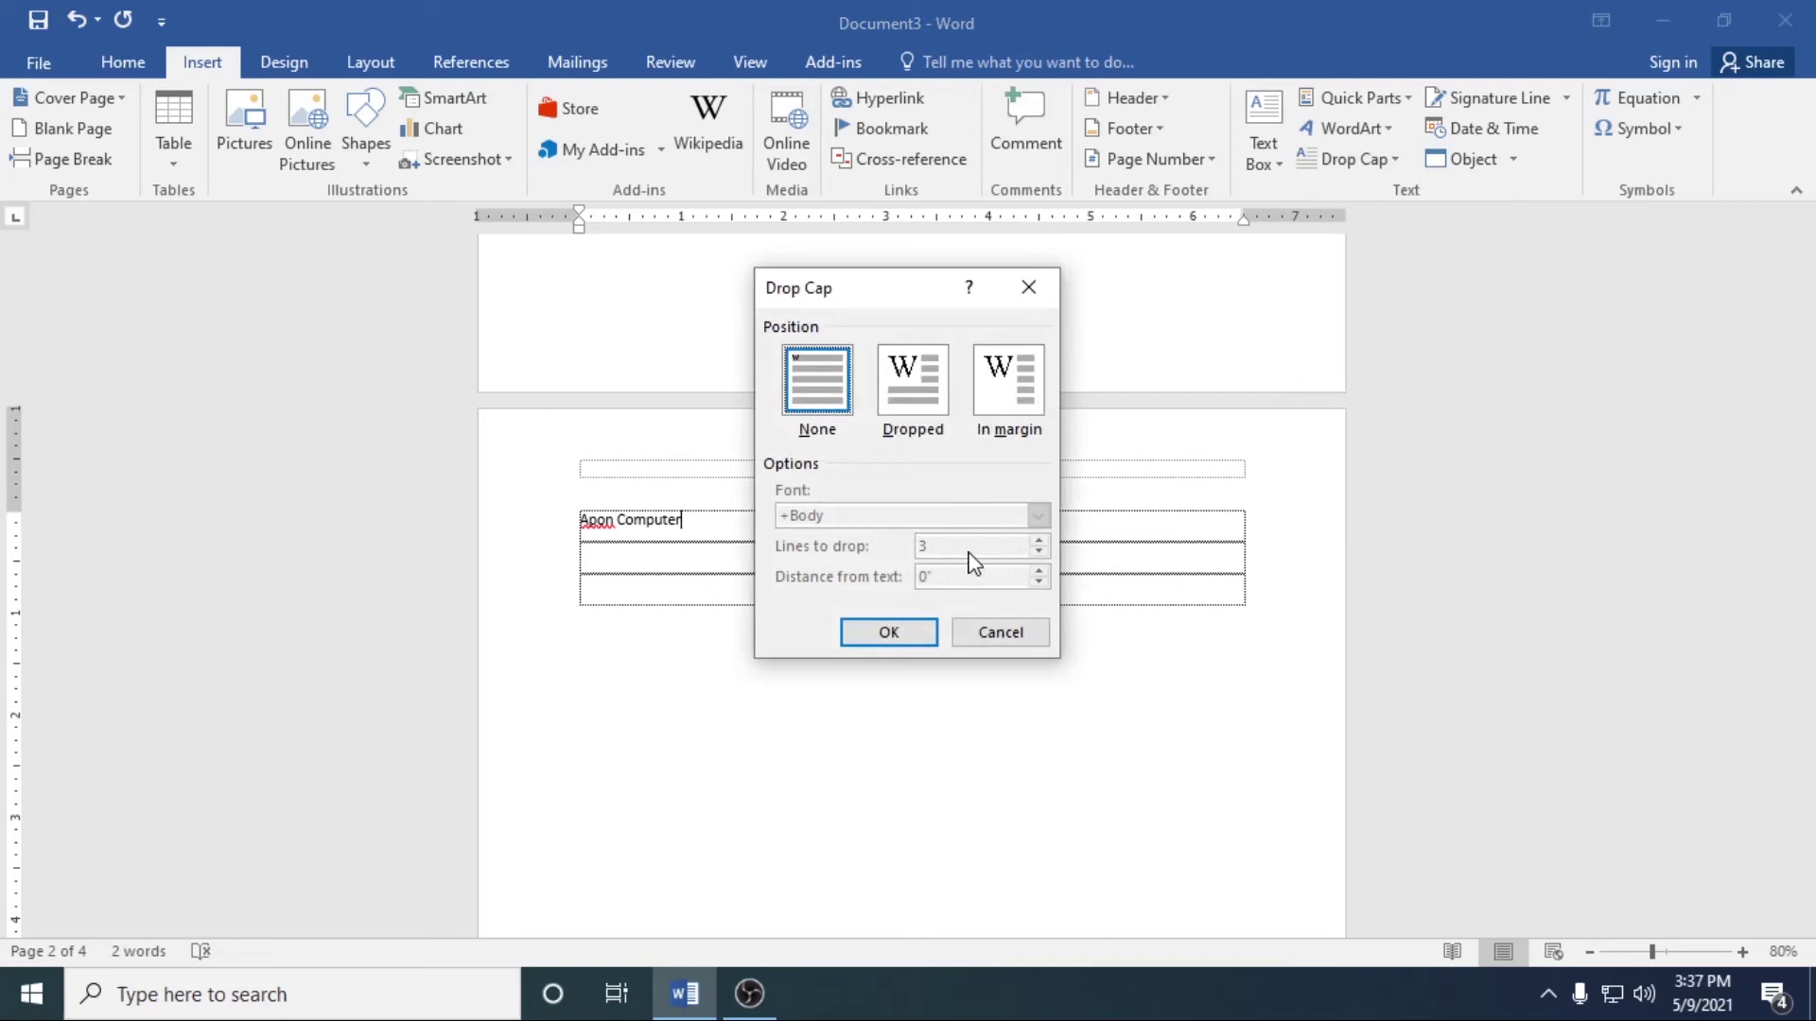
left_click(920, 371)
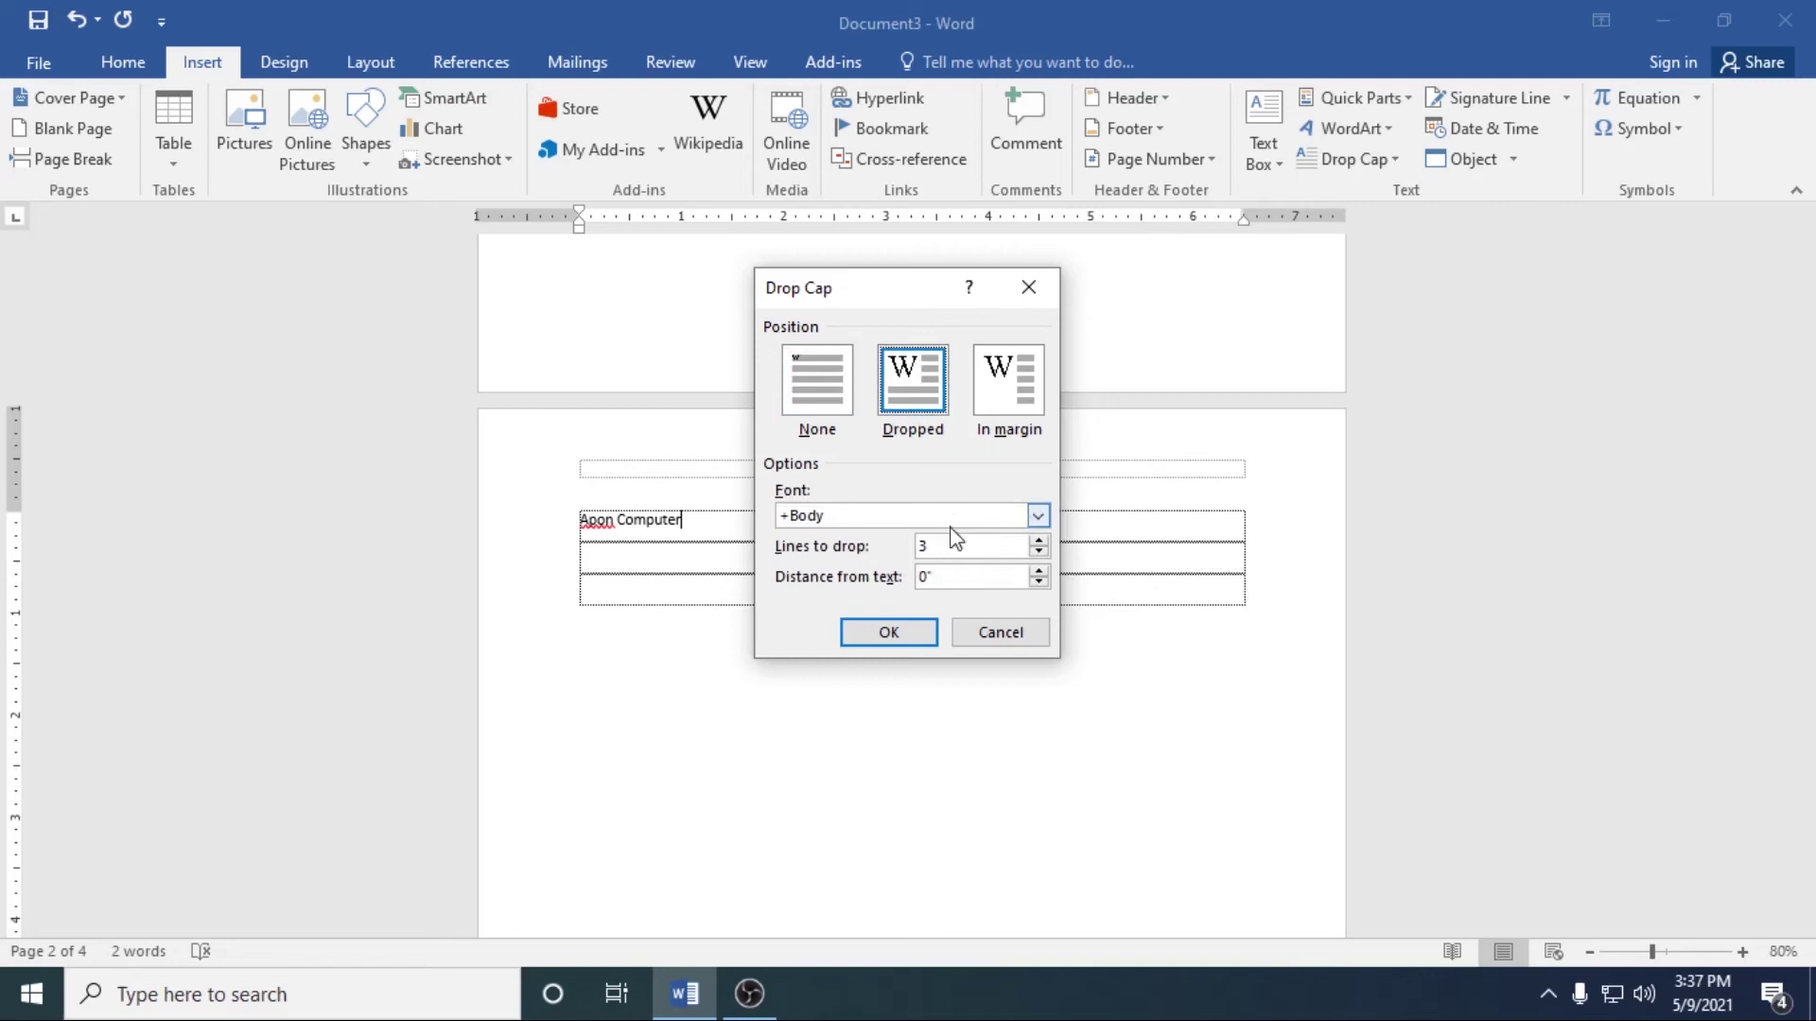
left_click(894, 637)
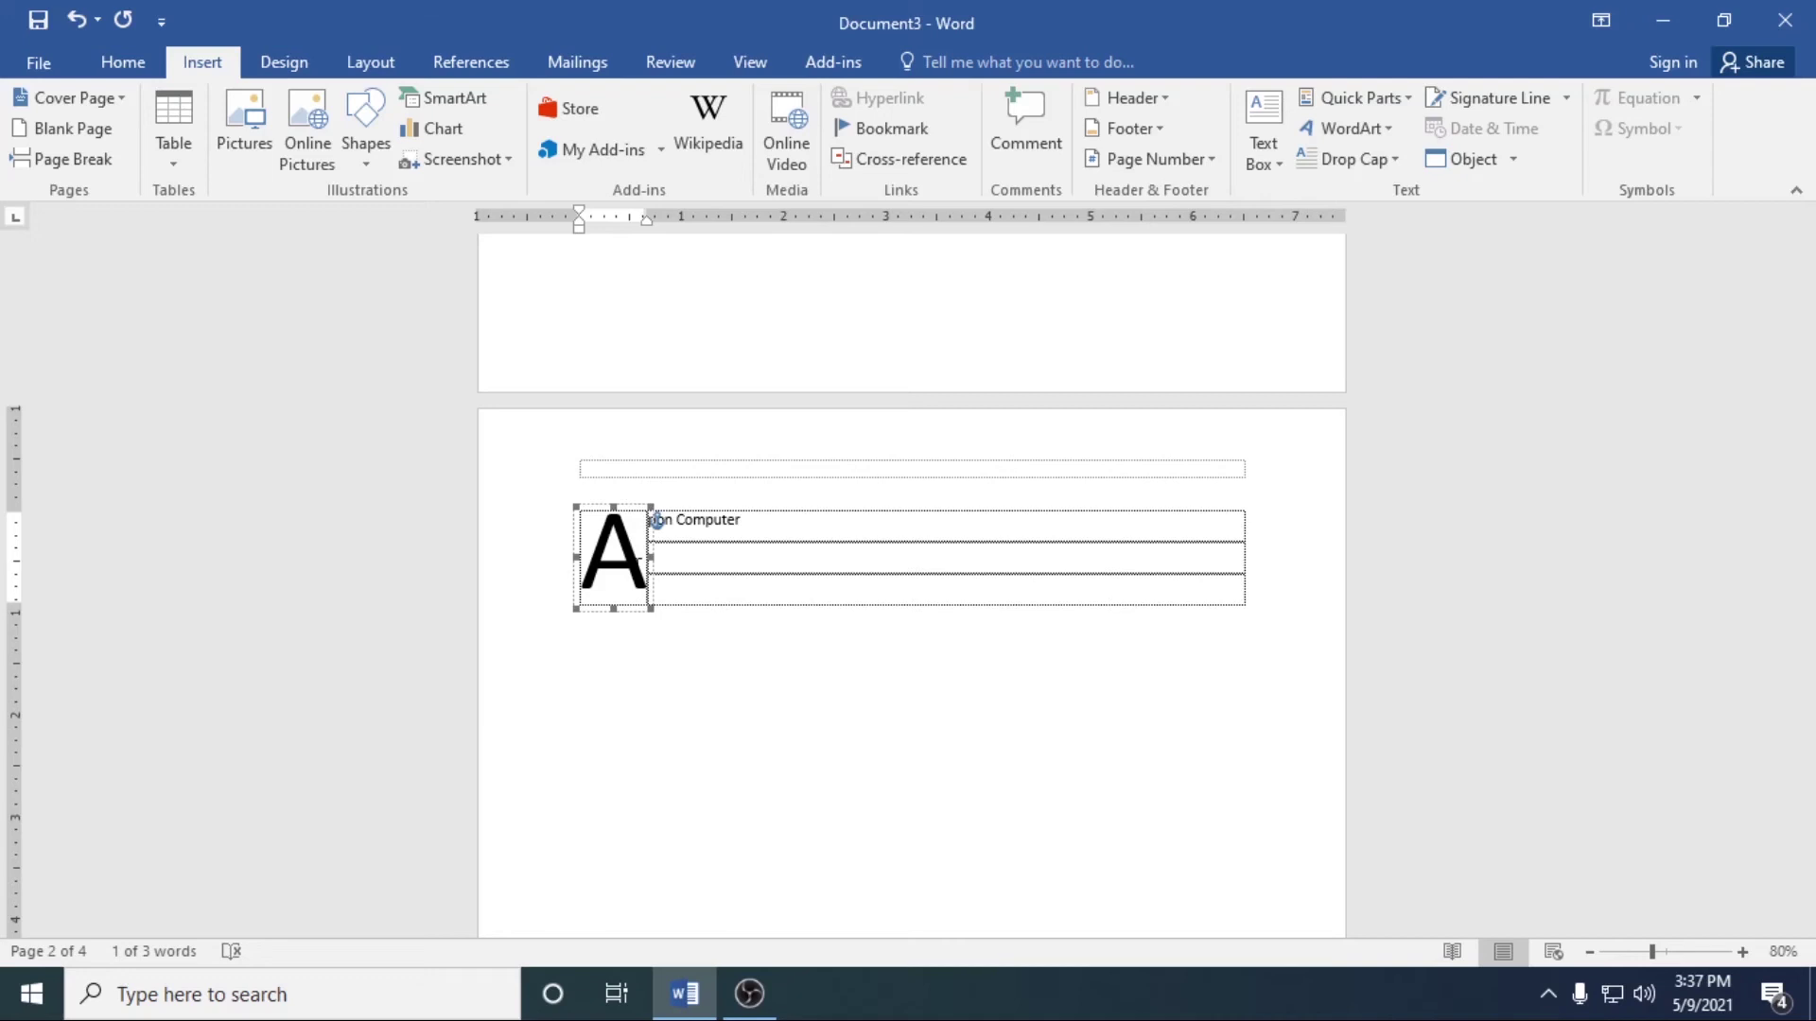
left_click(1390, 161)
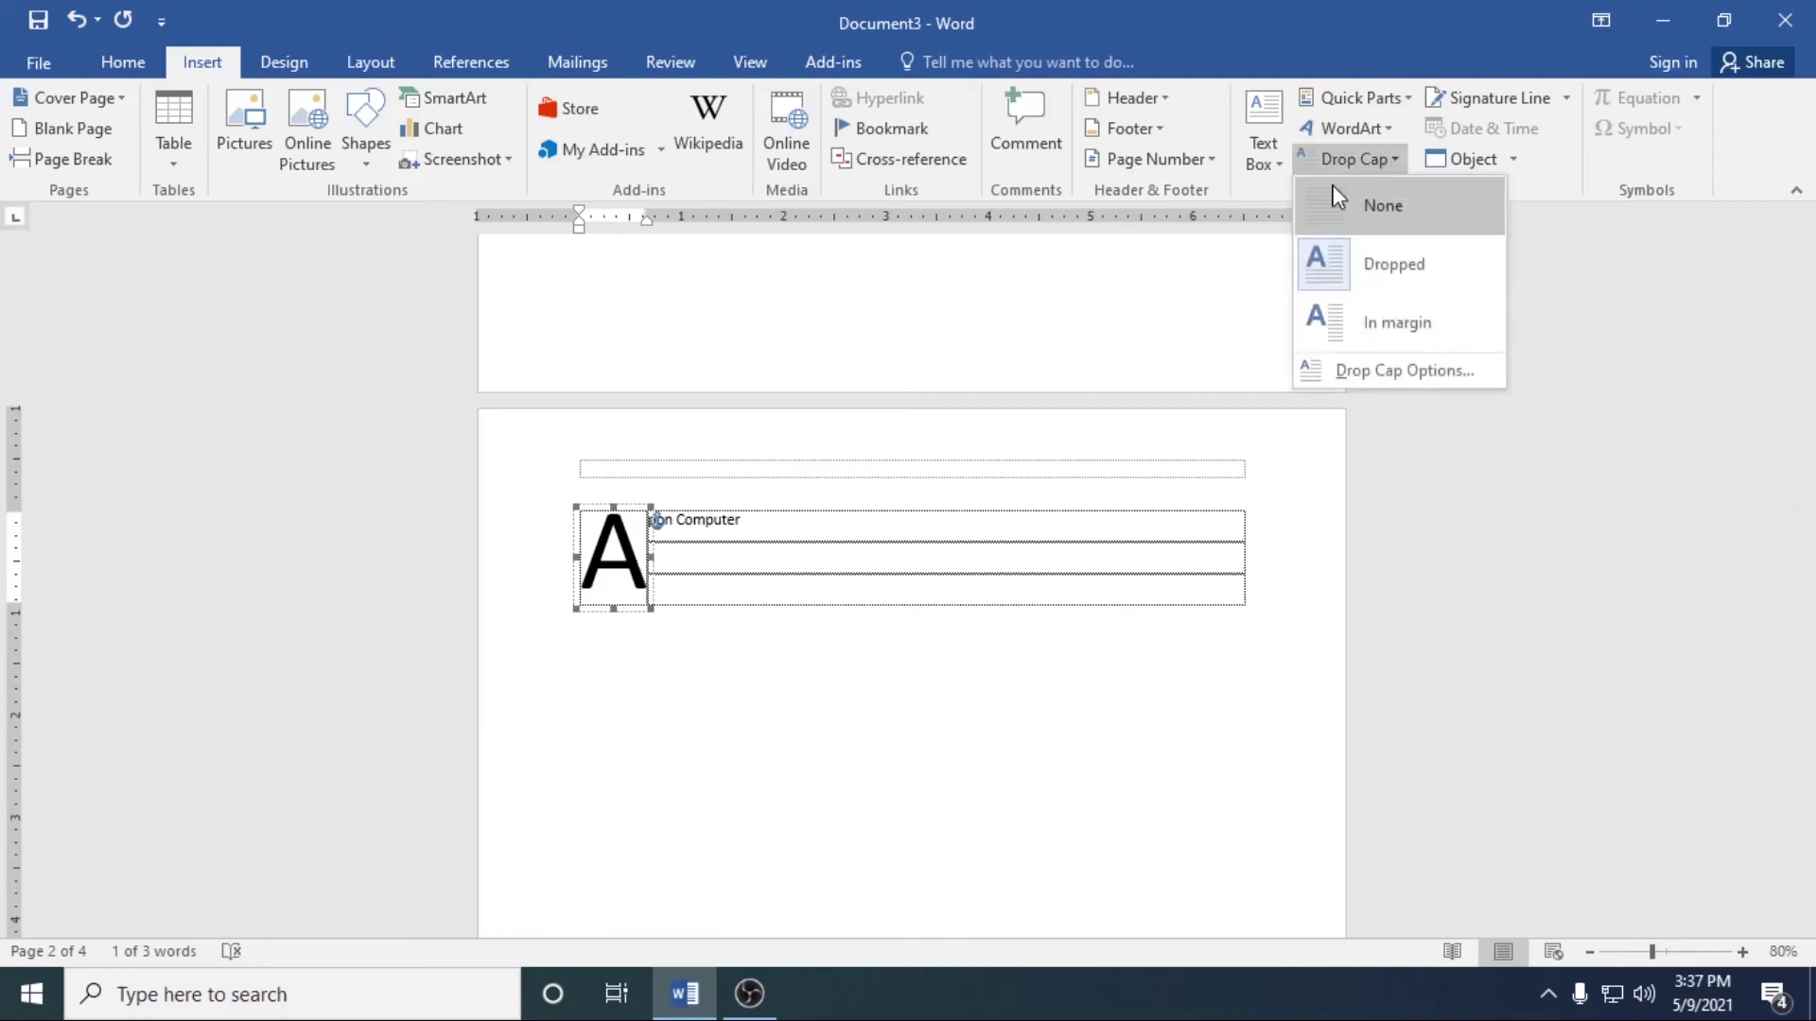
left_click(1336, 196)
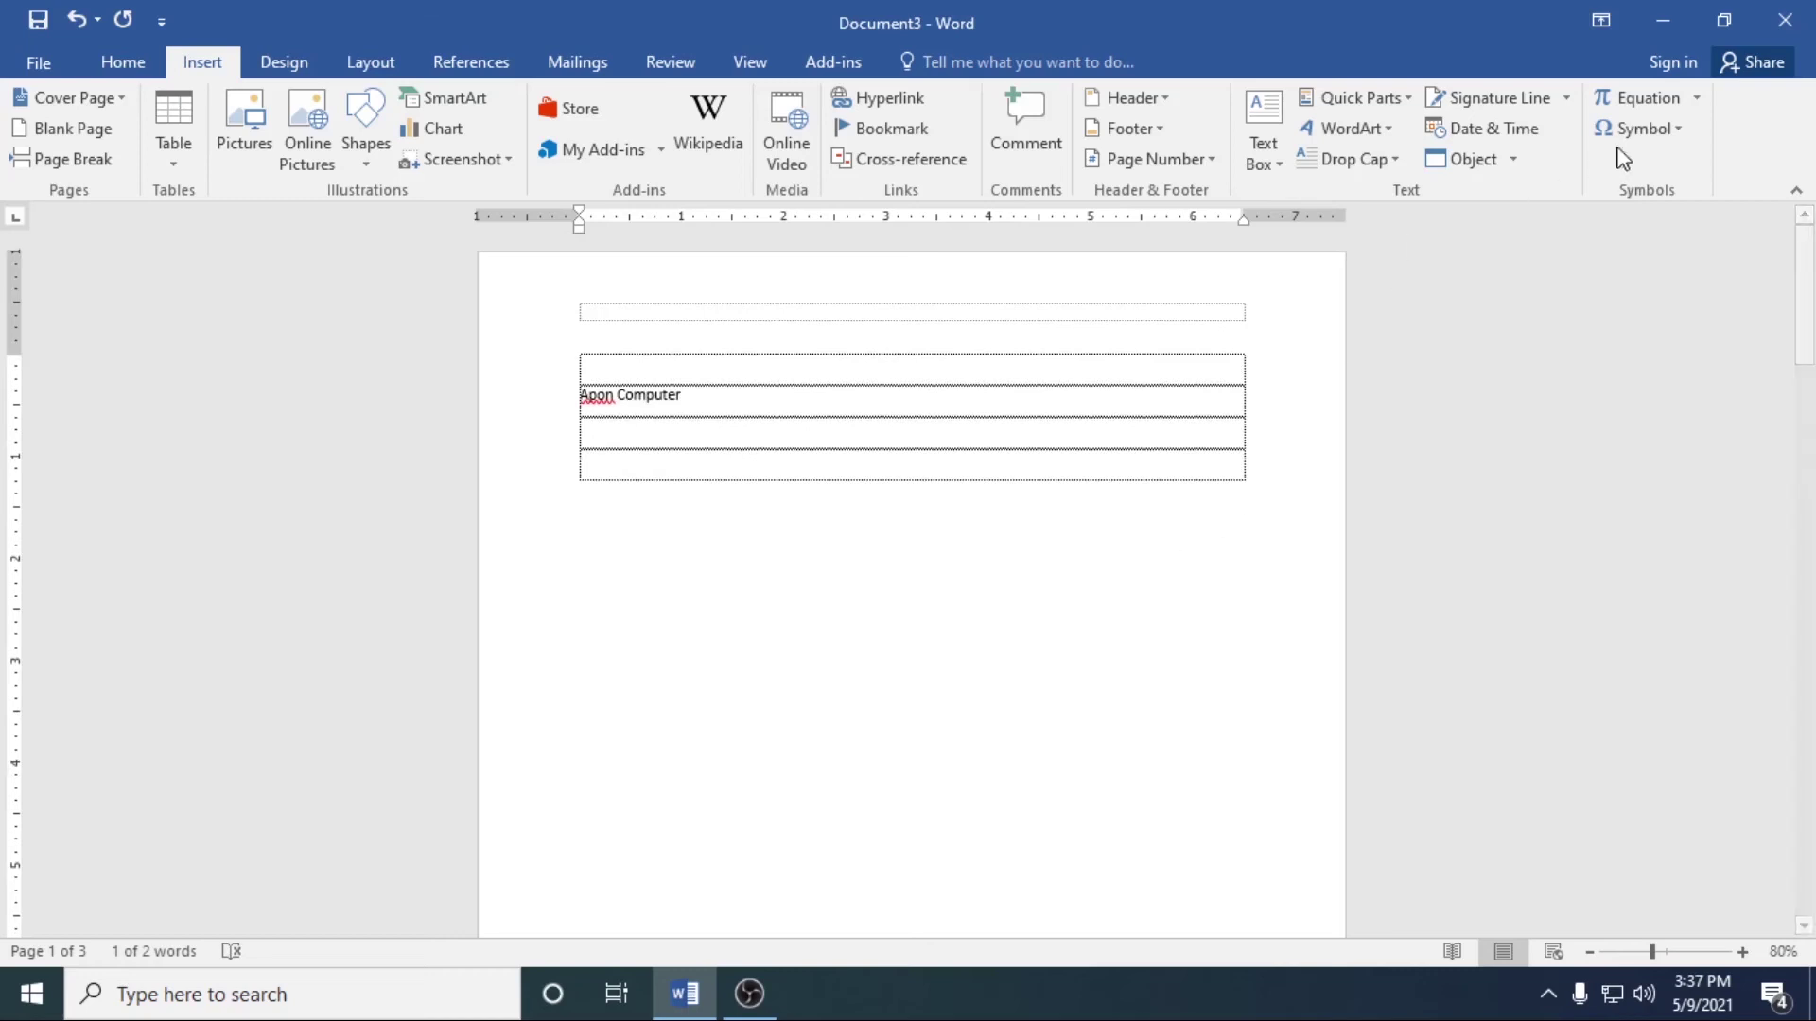
left_click(1699, 99)
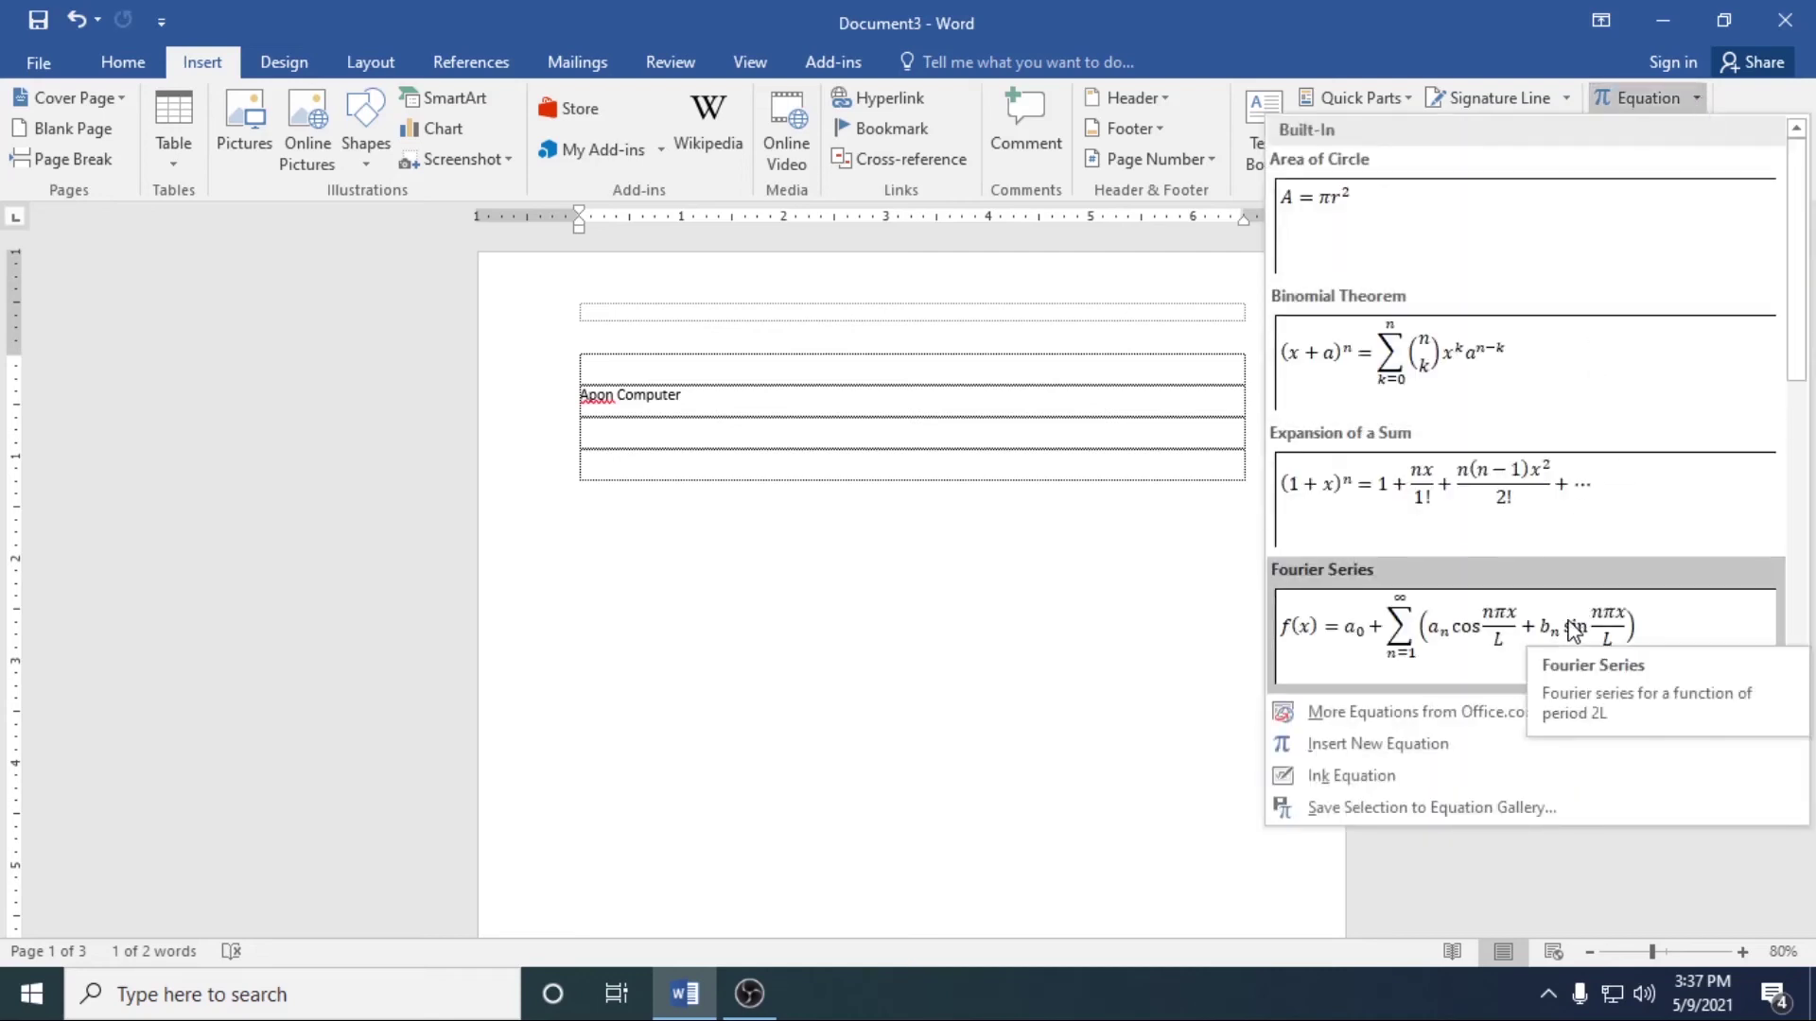
scroll(1569, 605, "down", 4)
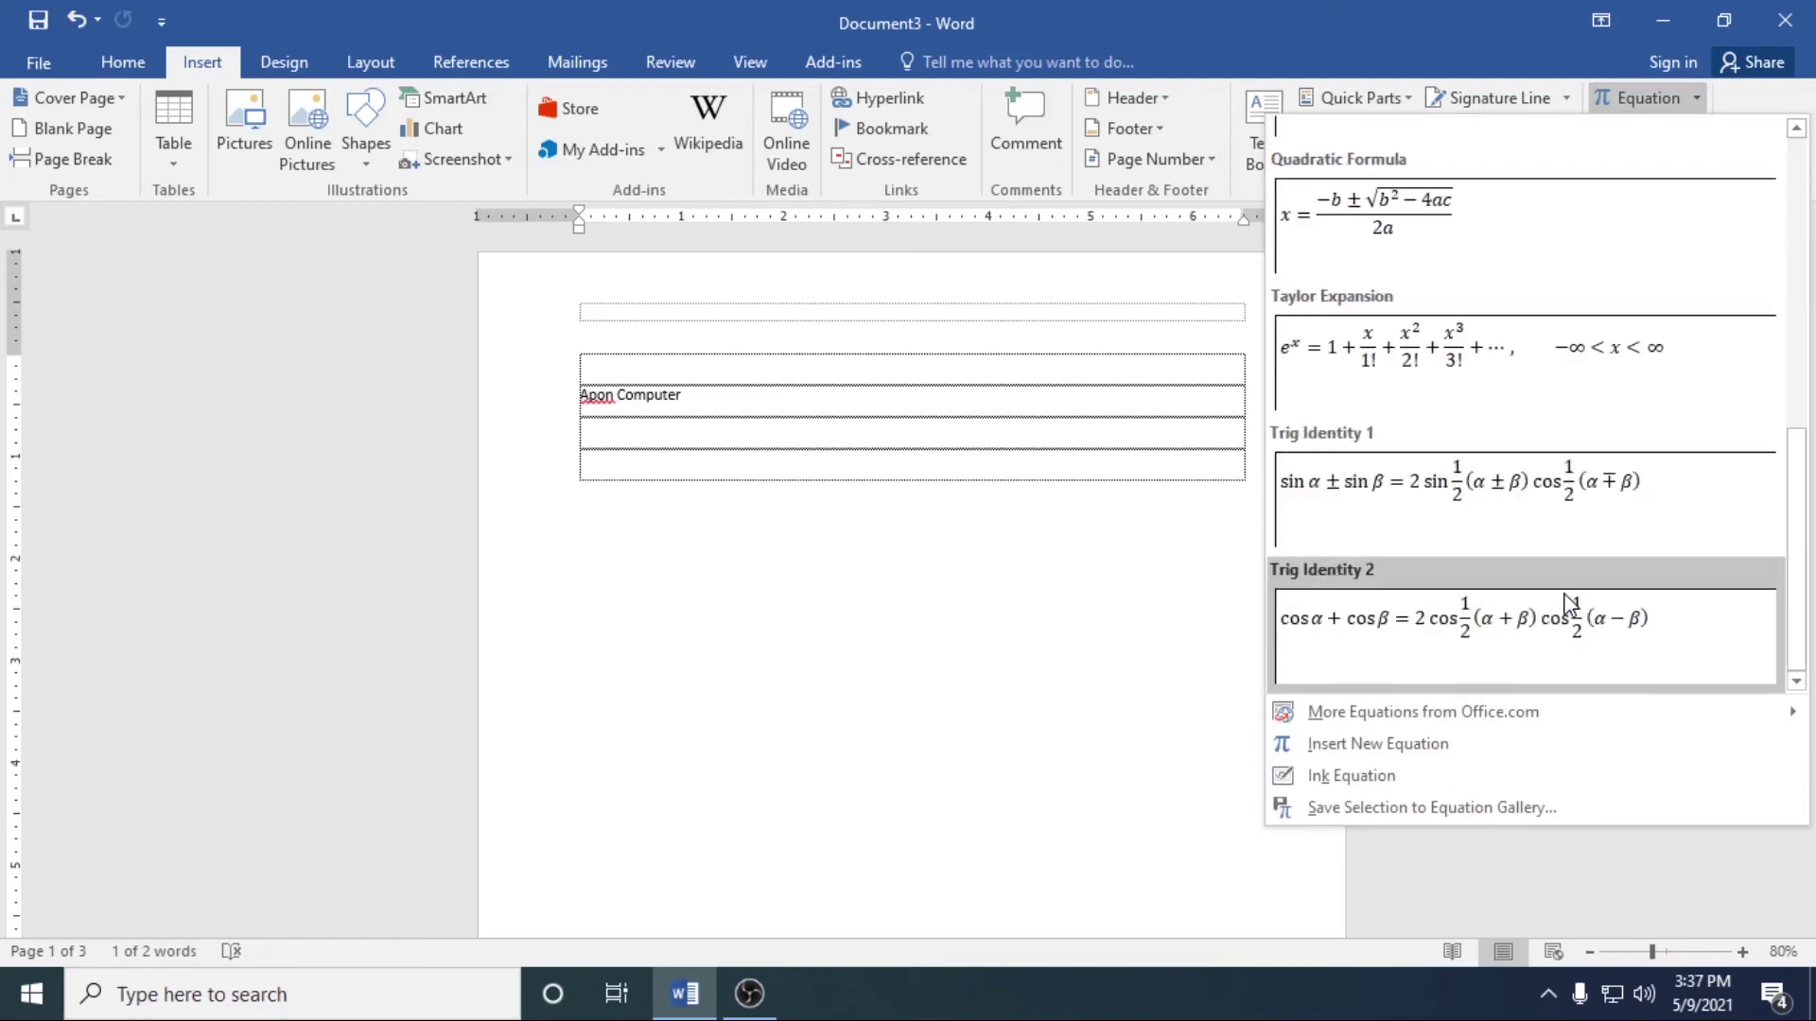
scroll(1572, 596, "up", 4)
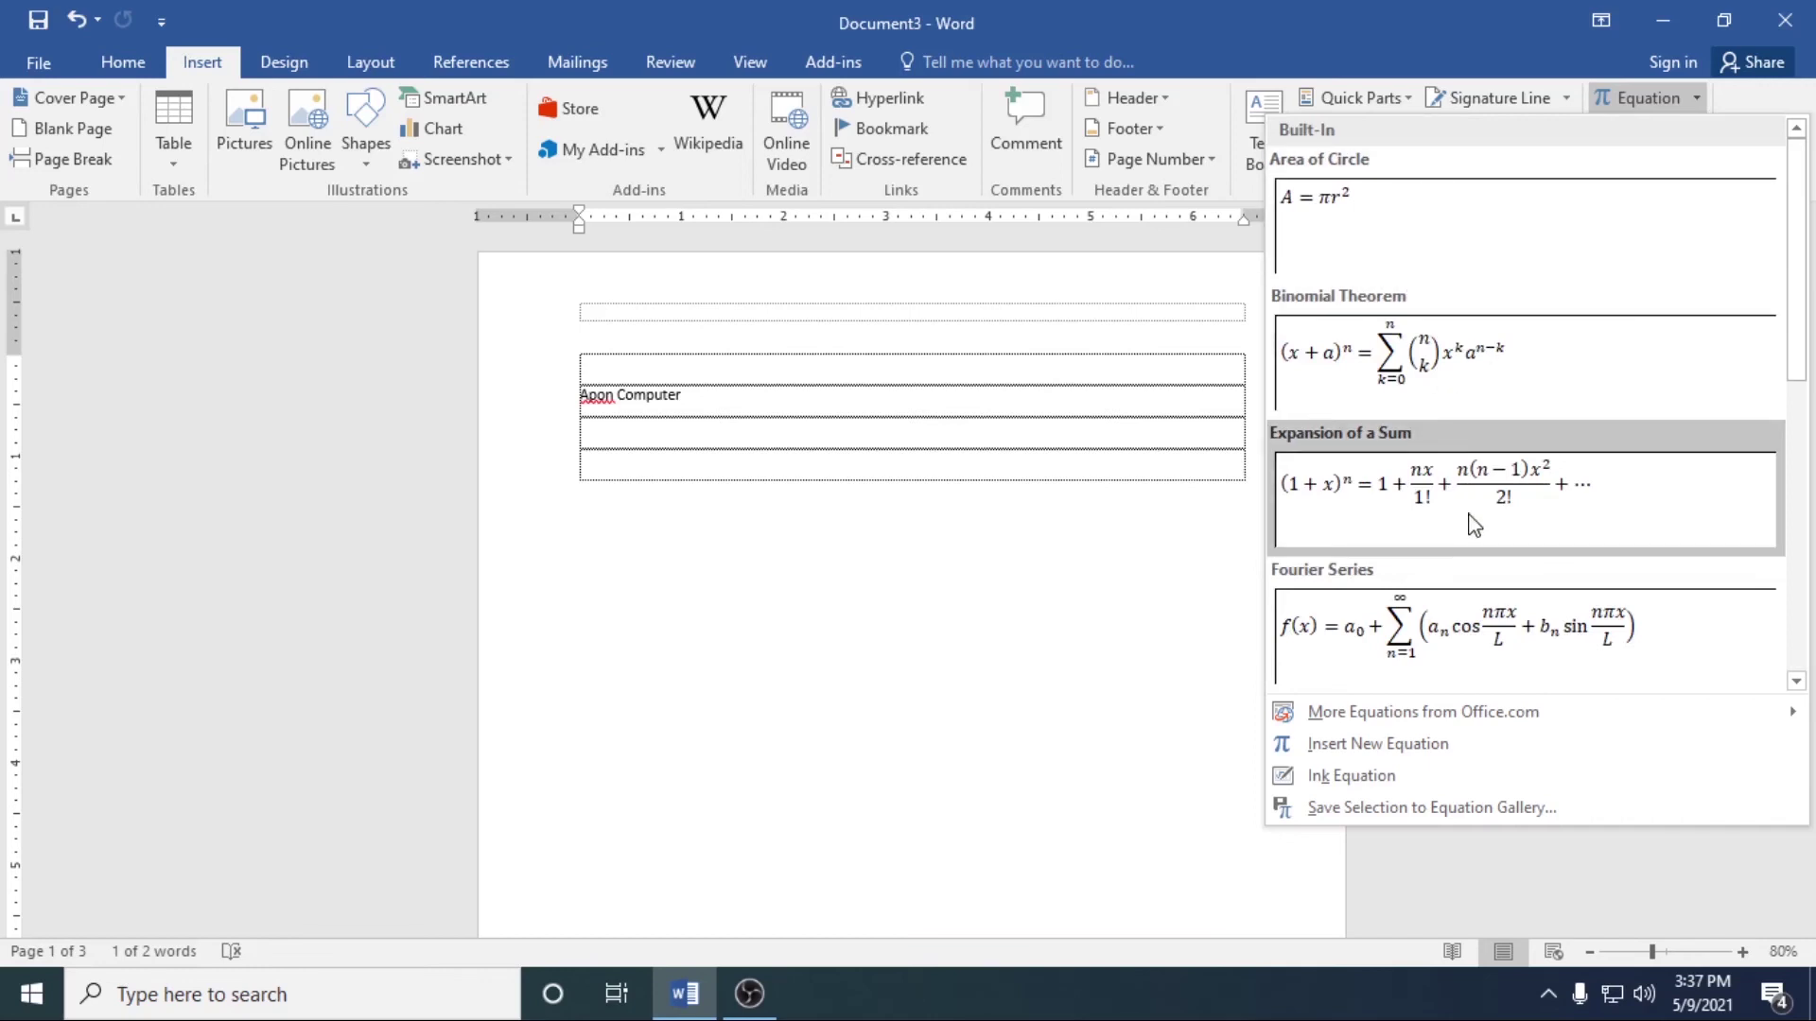
scroll(1473, 526, "down", 5)
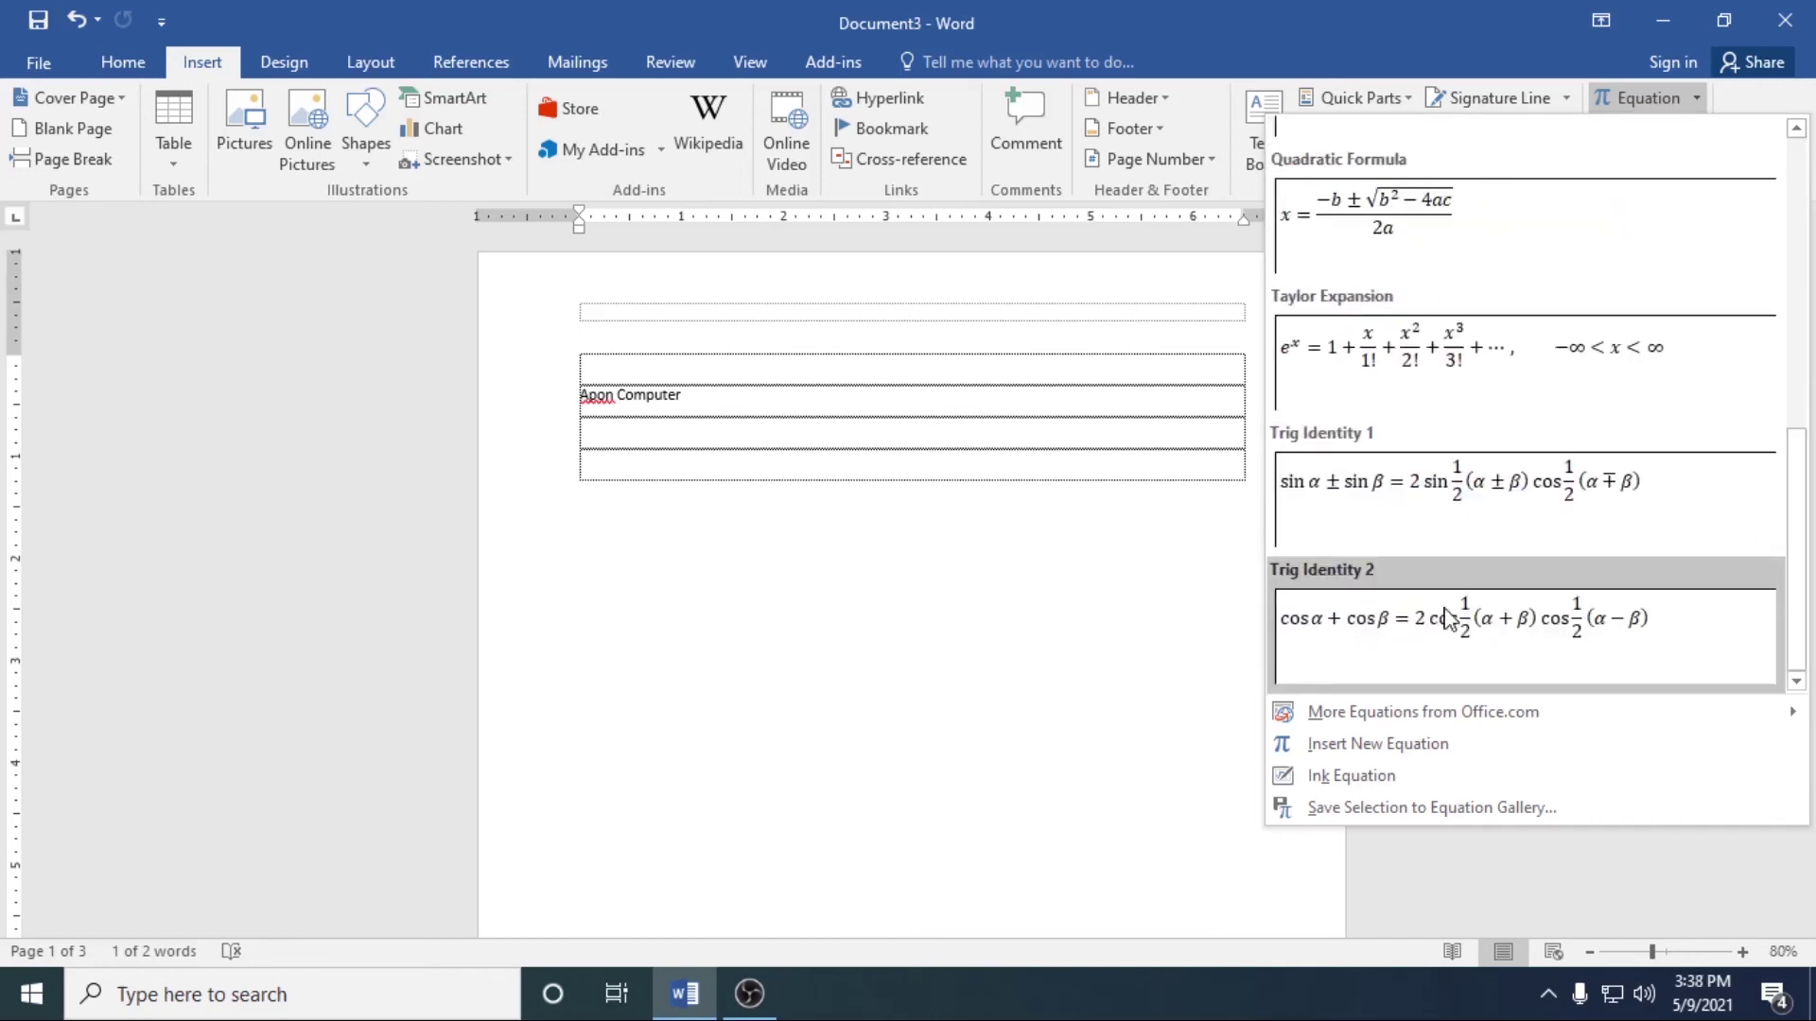
scroll(1507, 316, "up", 5)
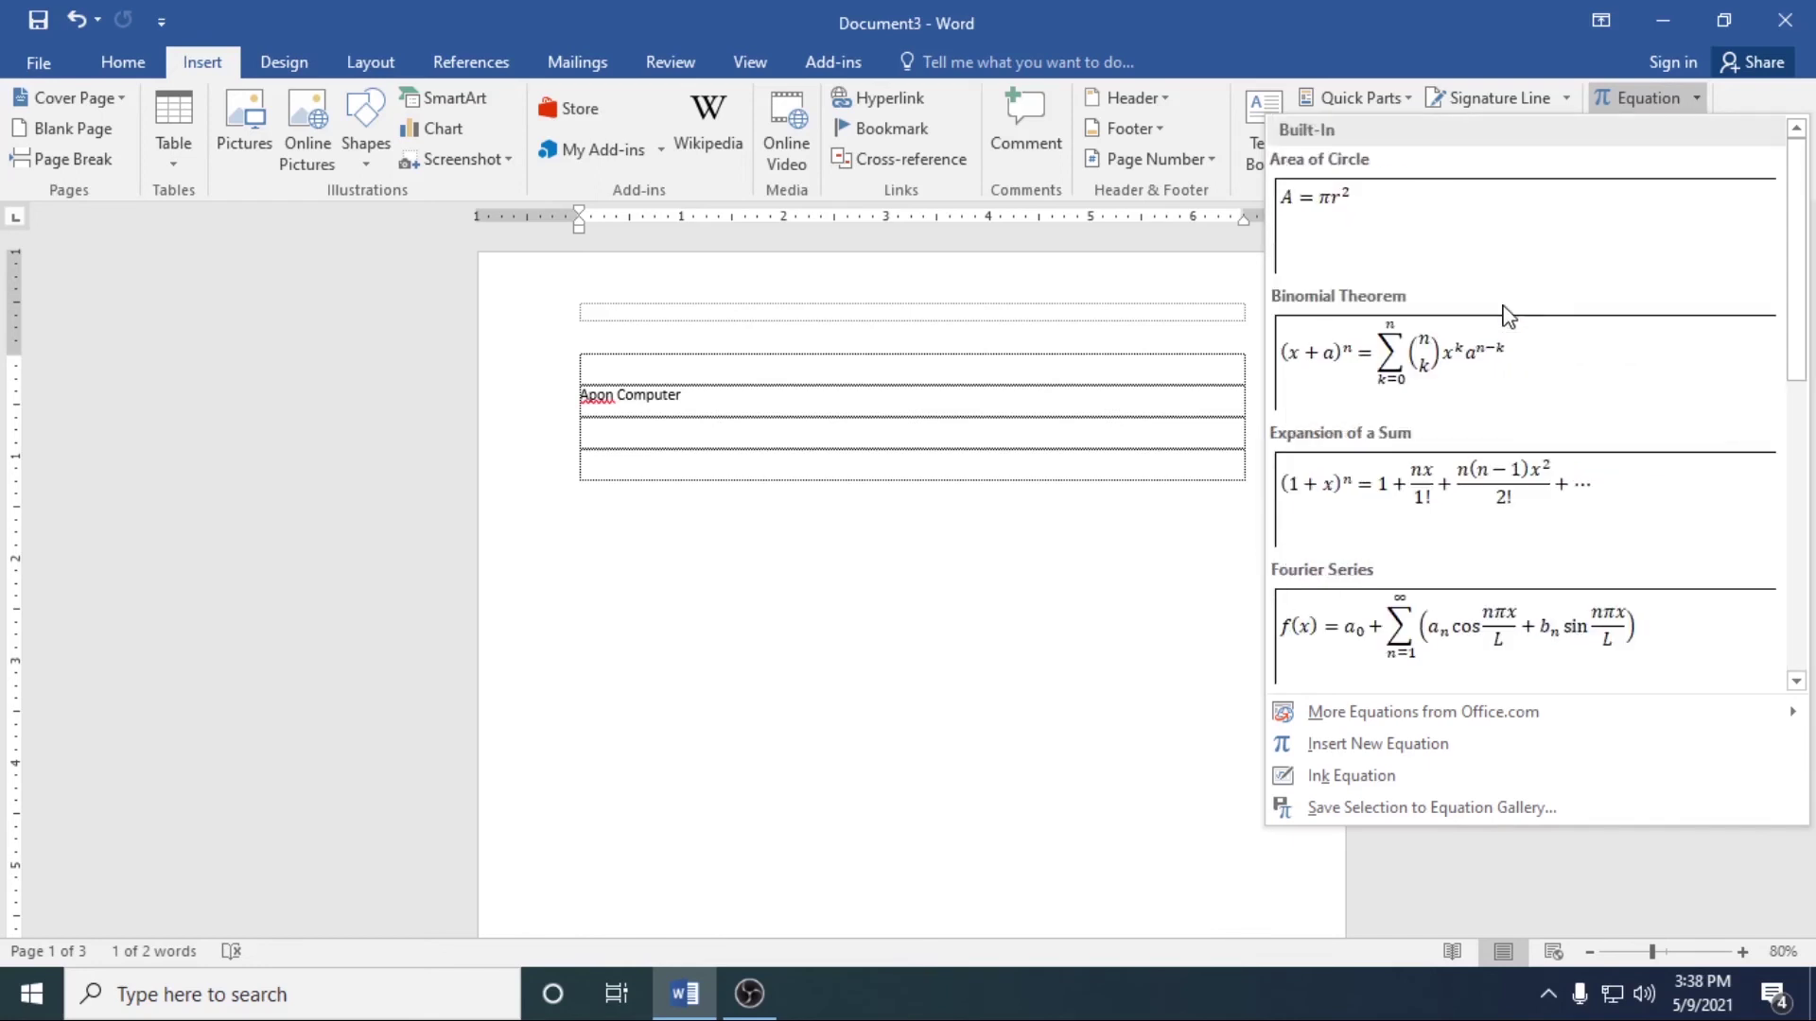
scroll(1498, 494, "down", 5)
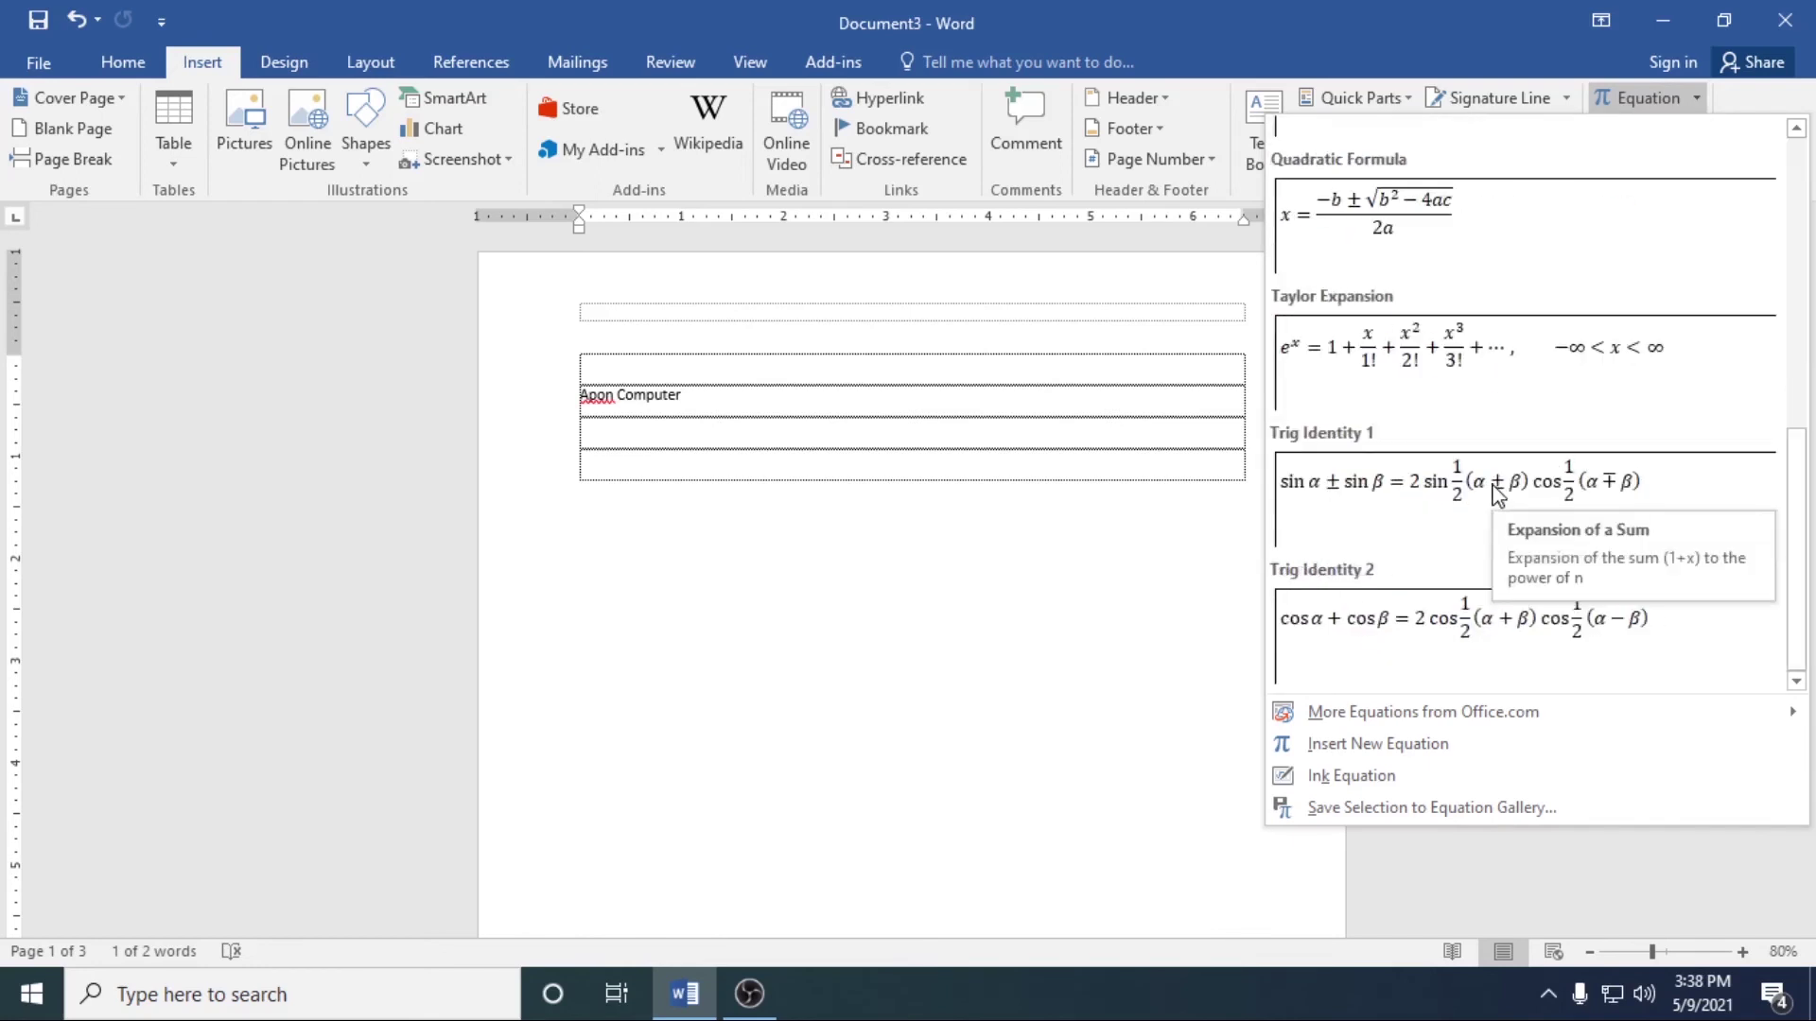
left_click(1491, 263)
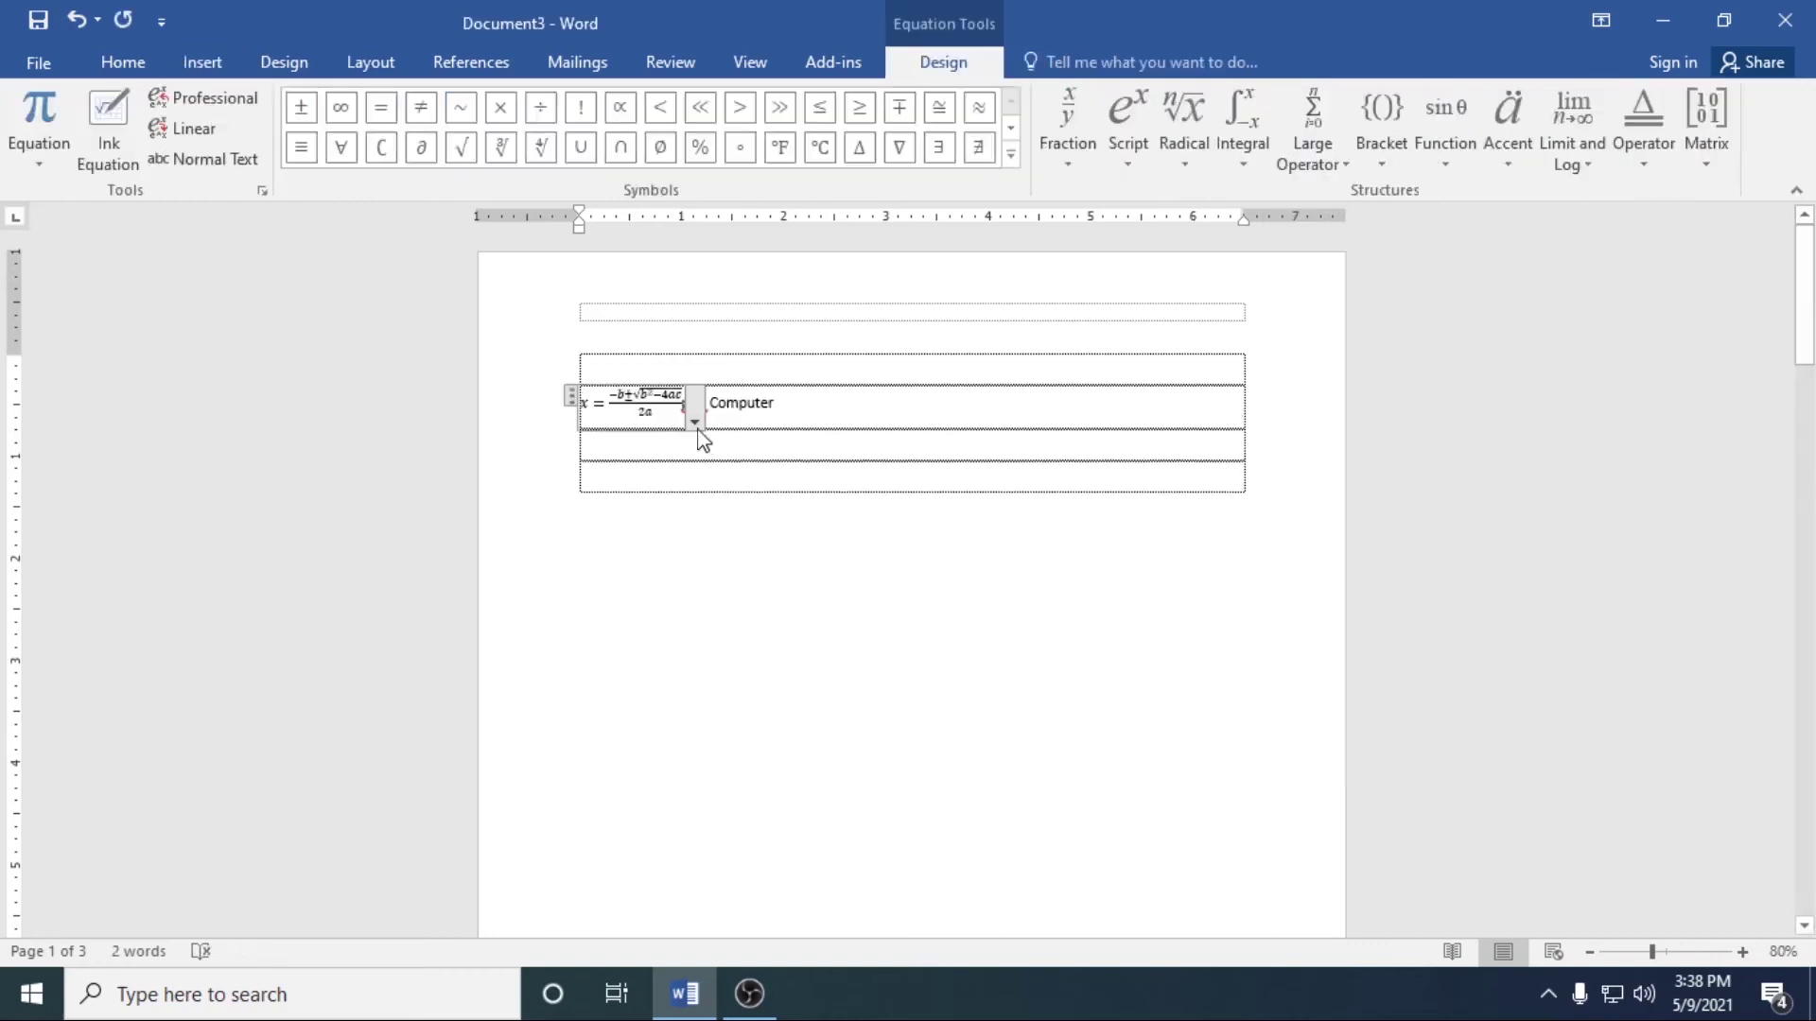
double_click(682, 409)
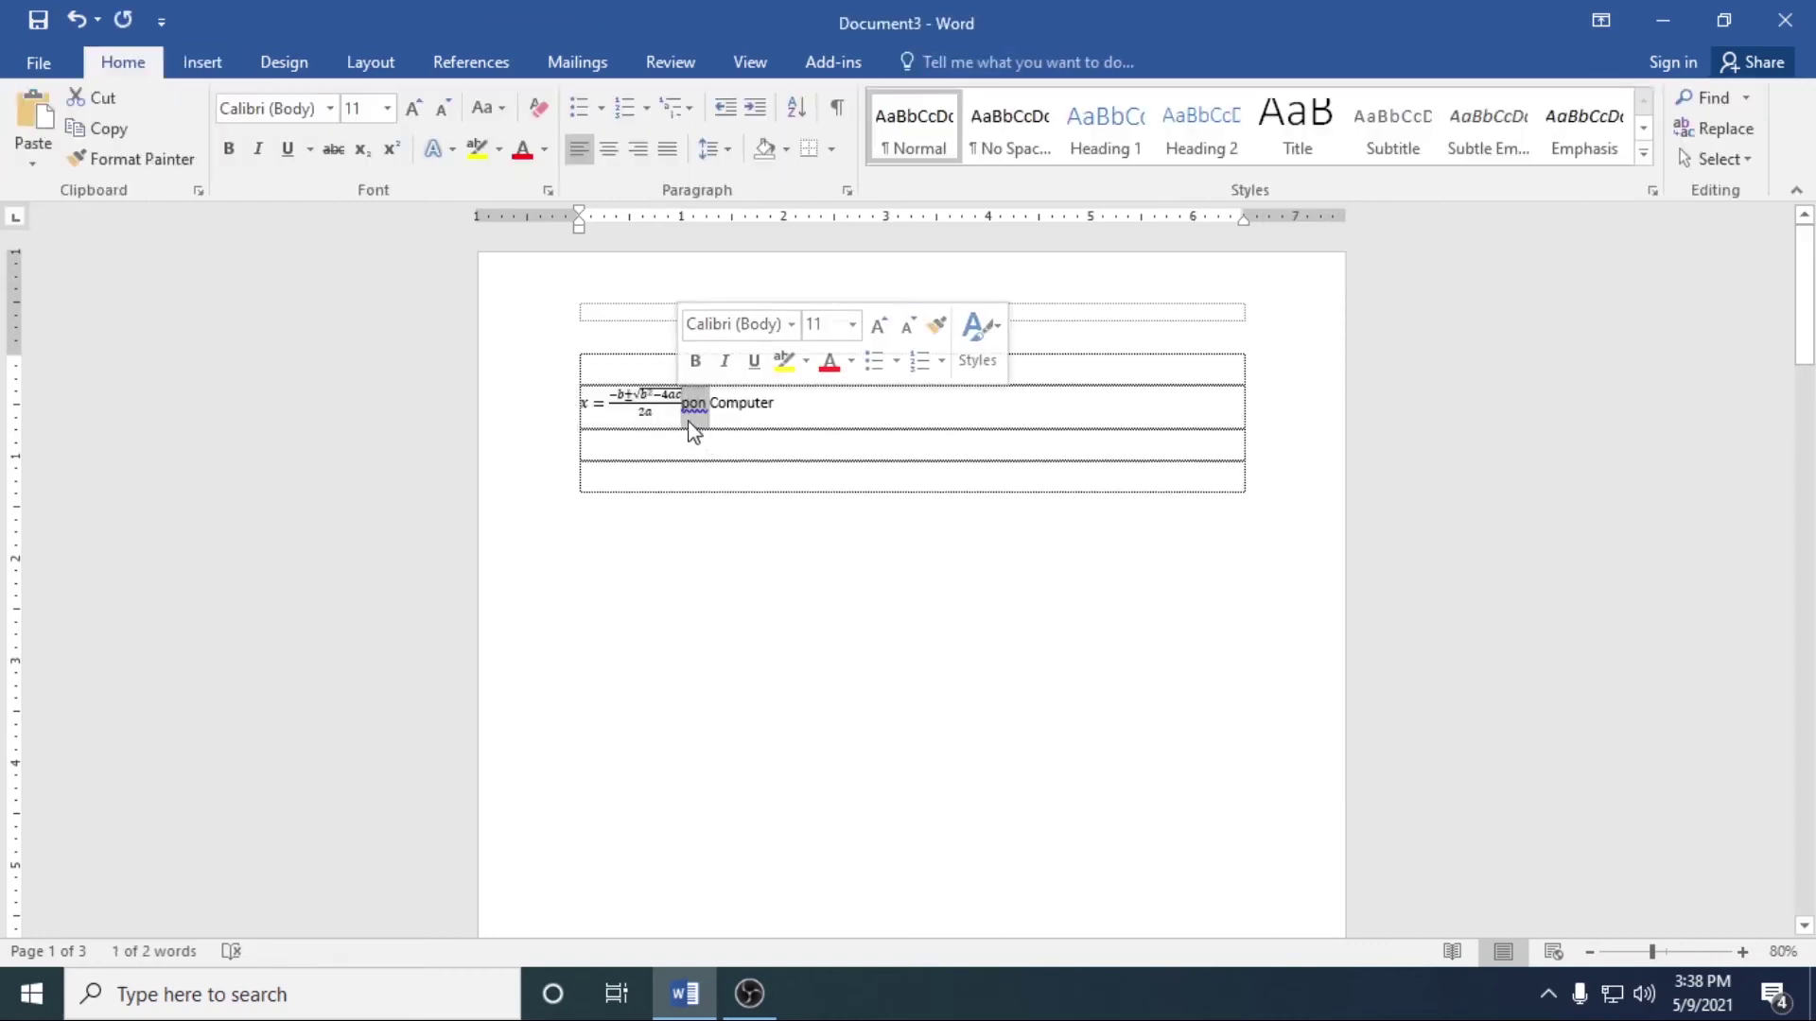
left_click(655, 414)
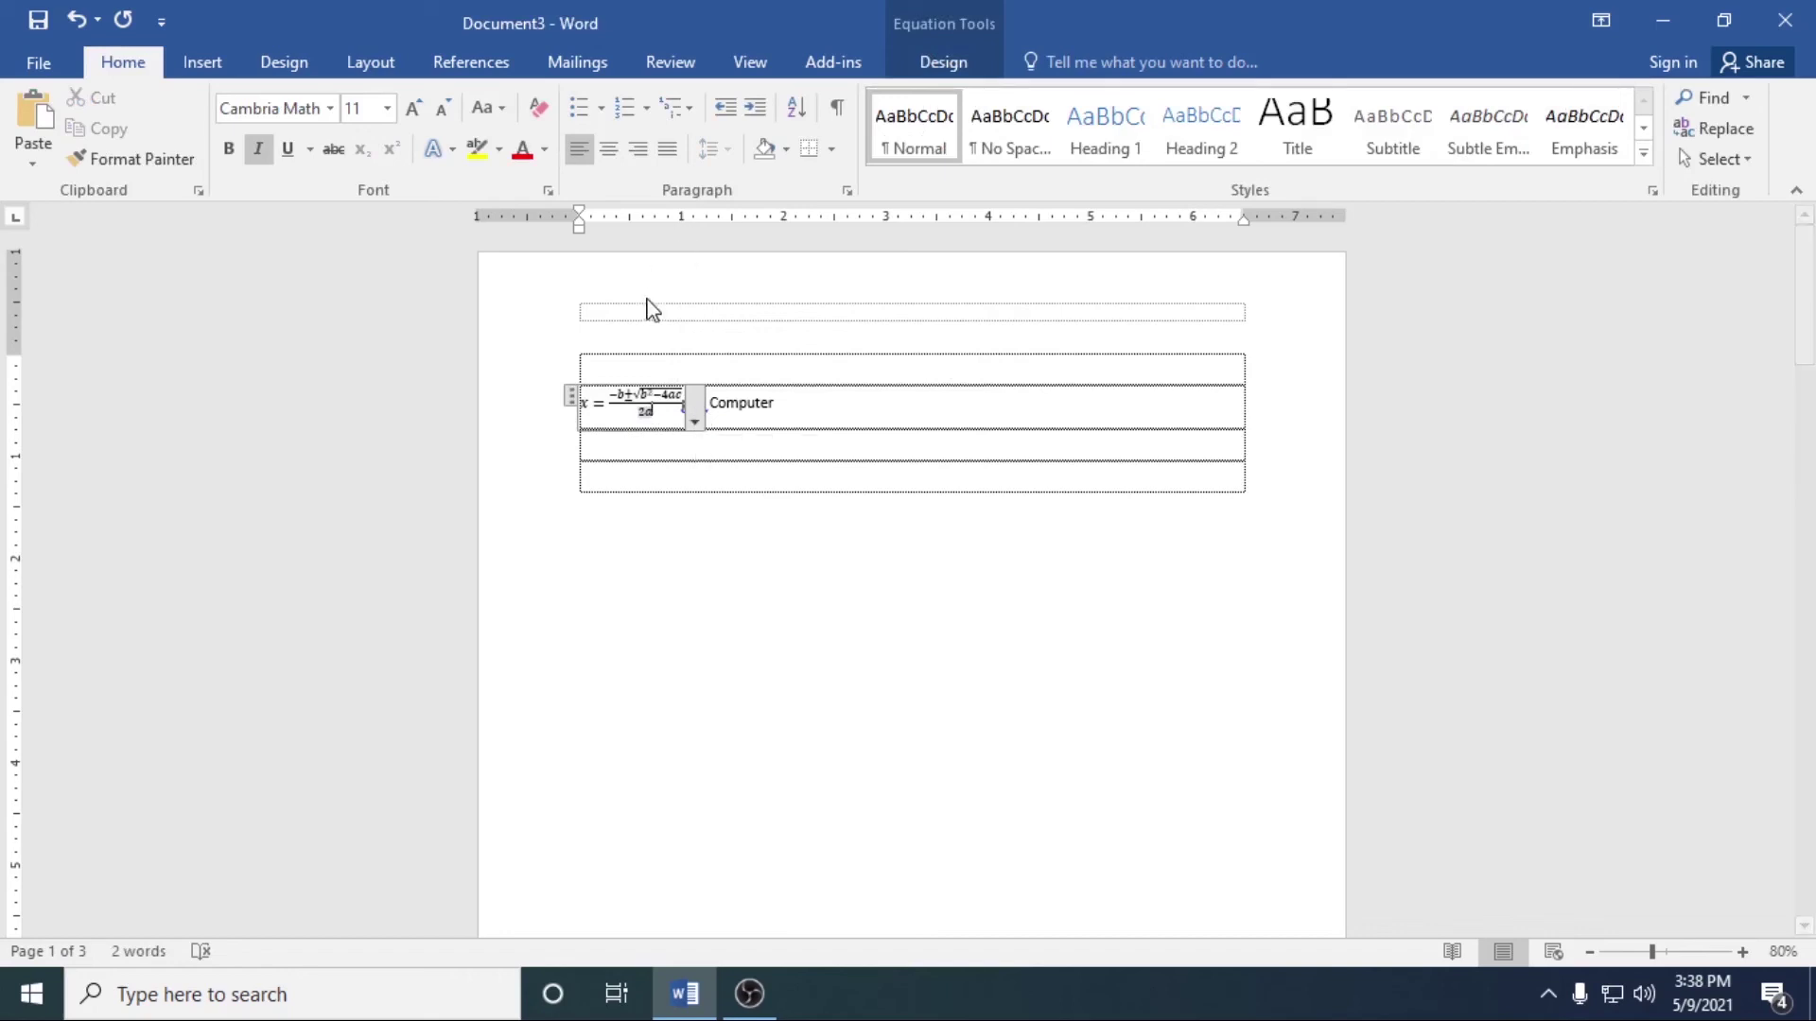
left_click(733, 563)
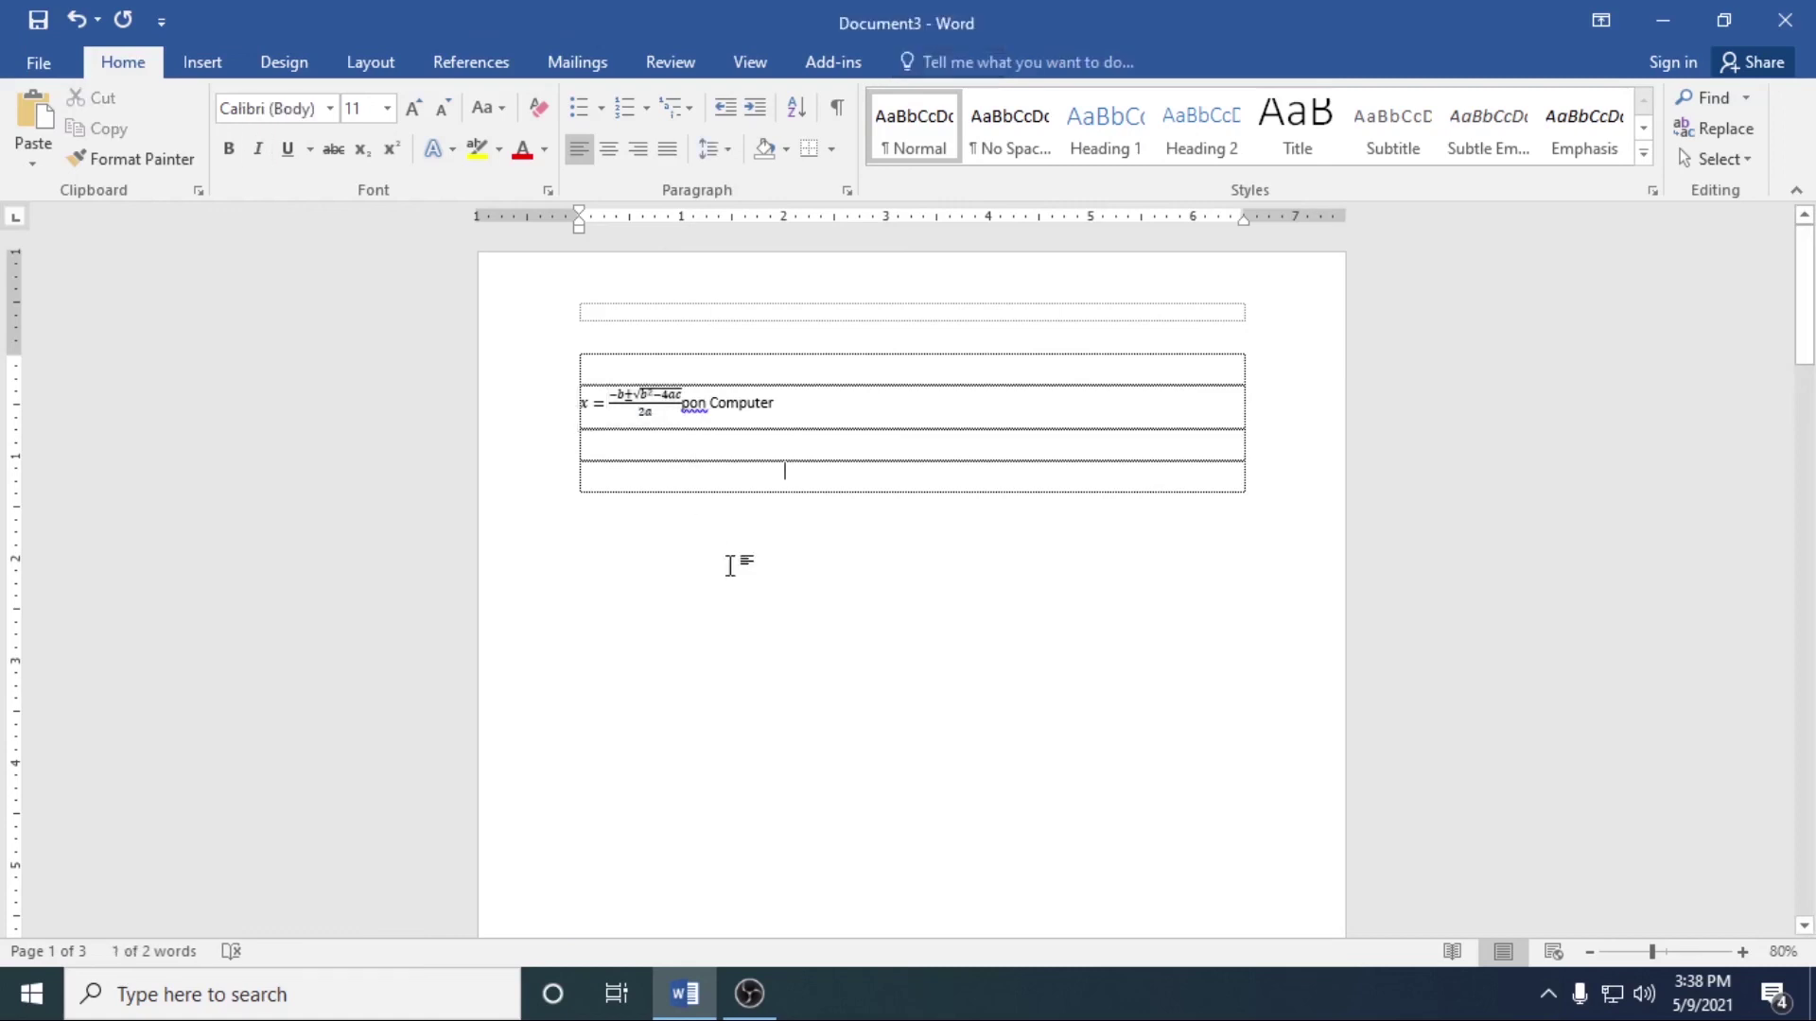
left_click(574, 397)
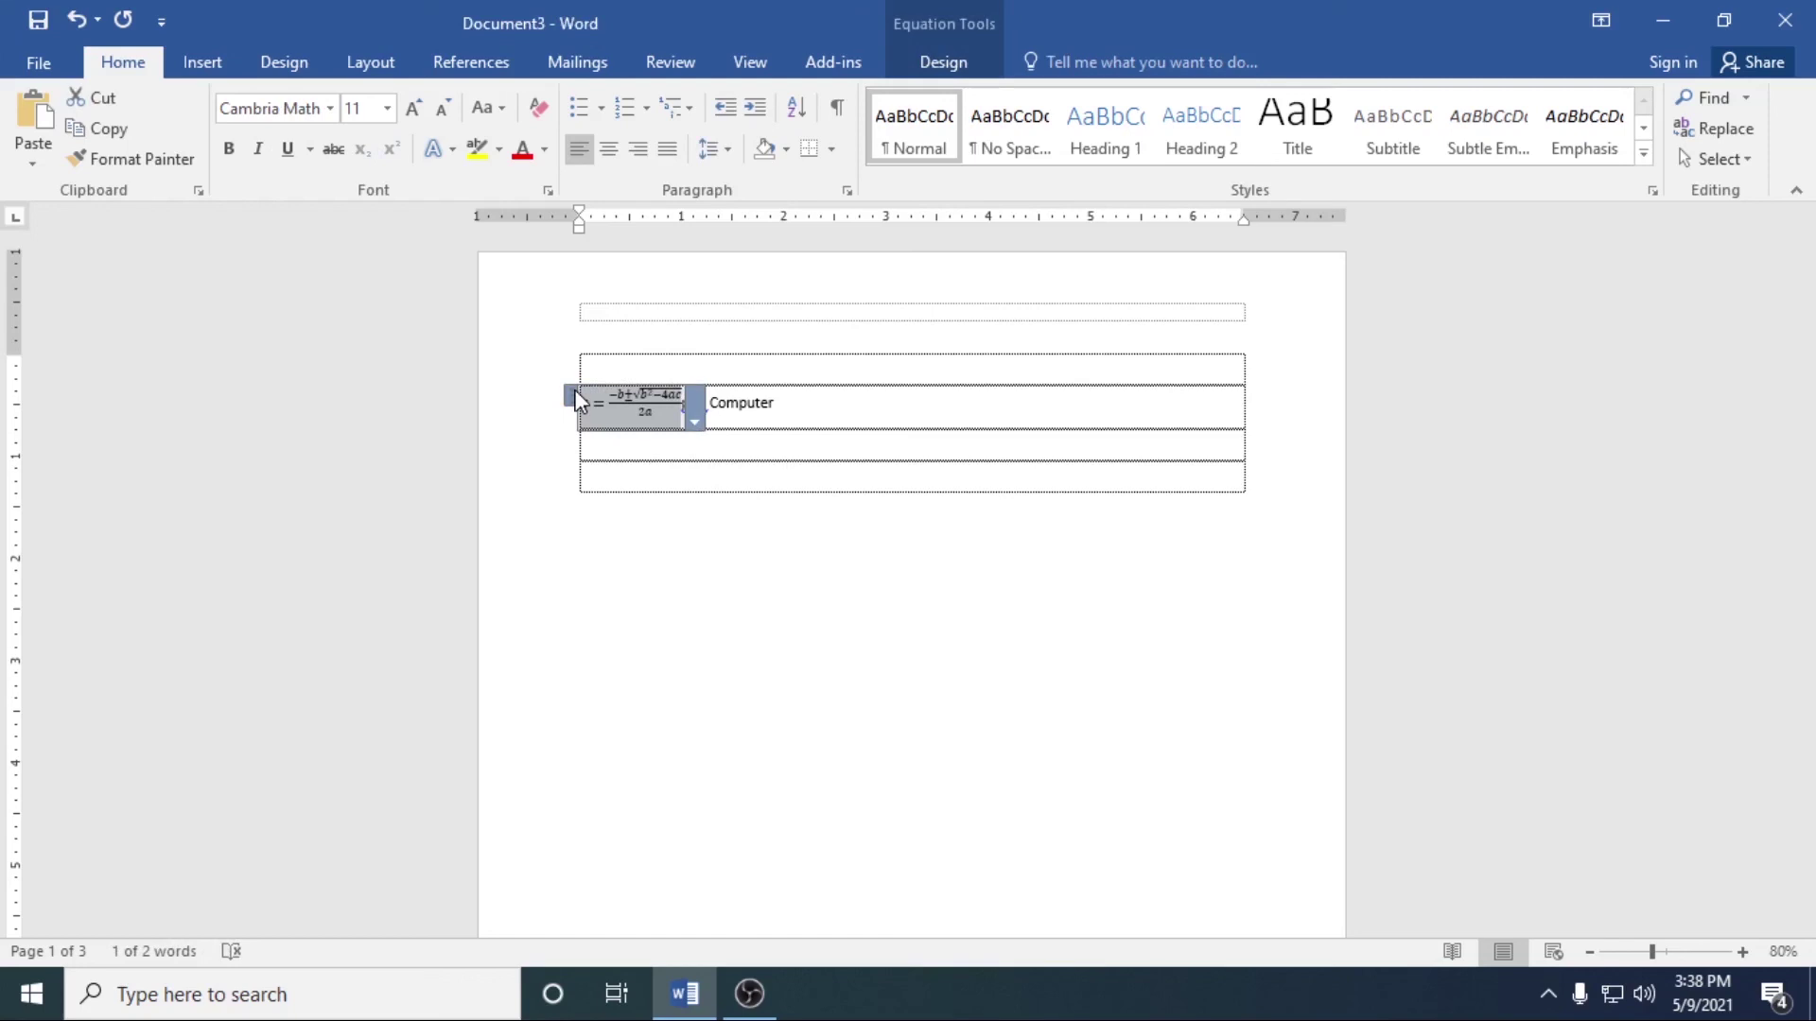
type("ppn")
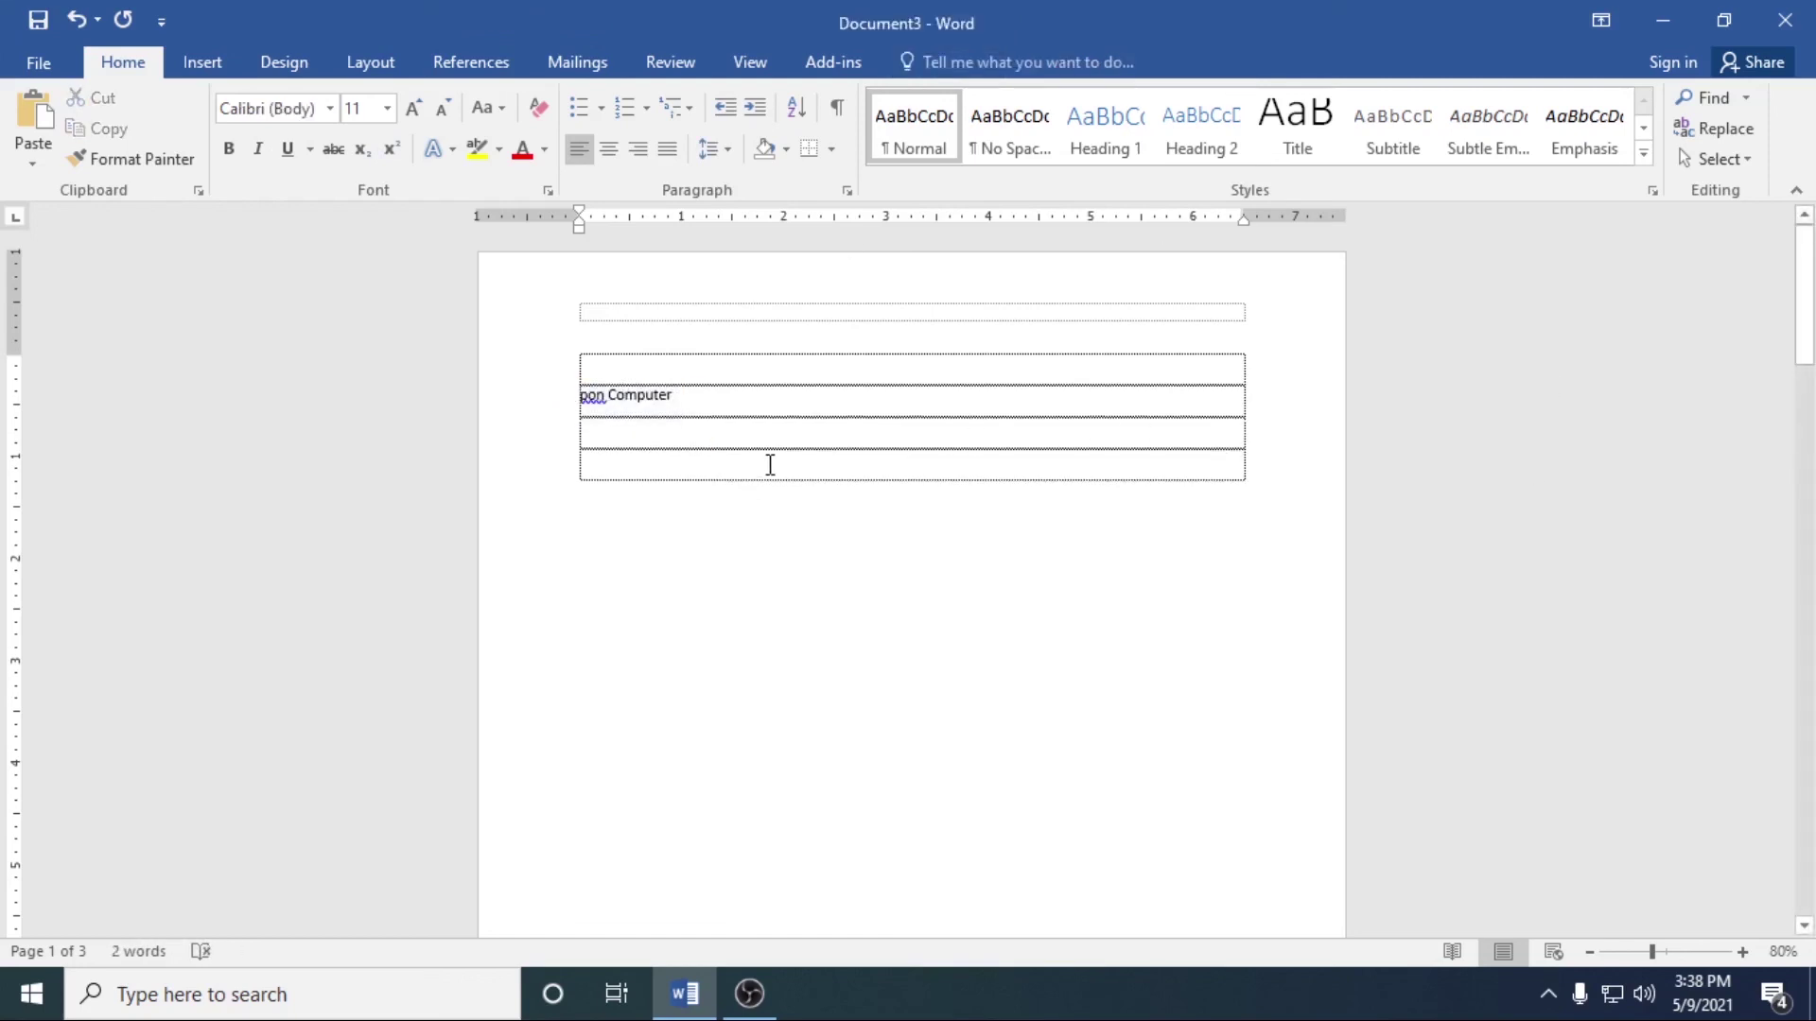
type("A")
left_click(204, 57)
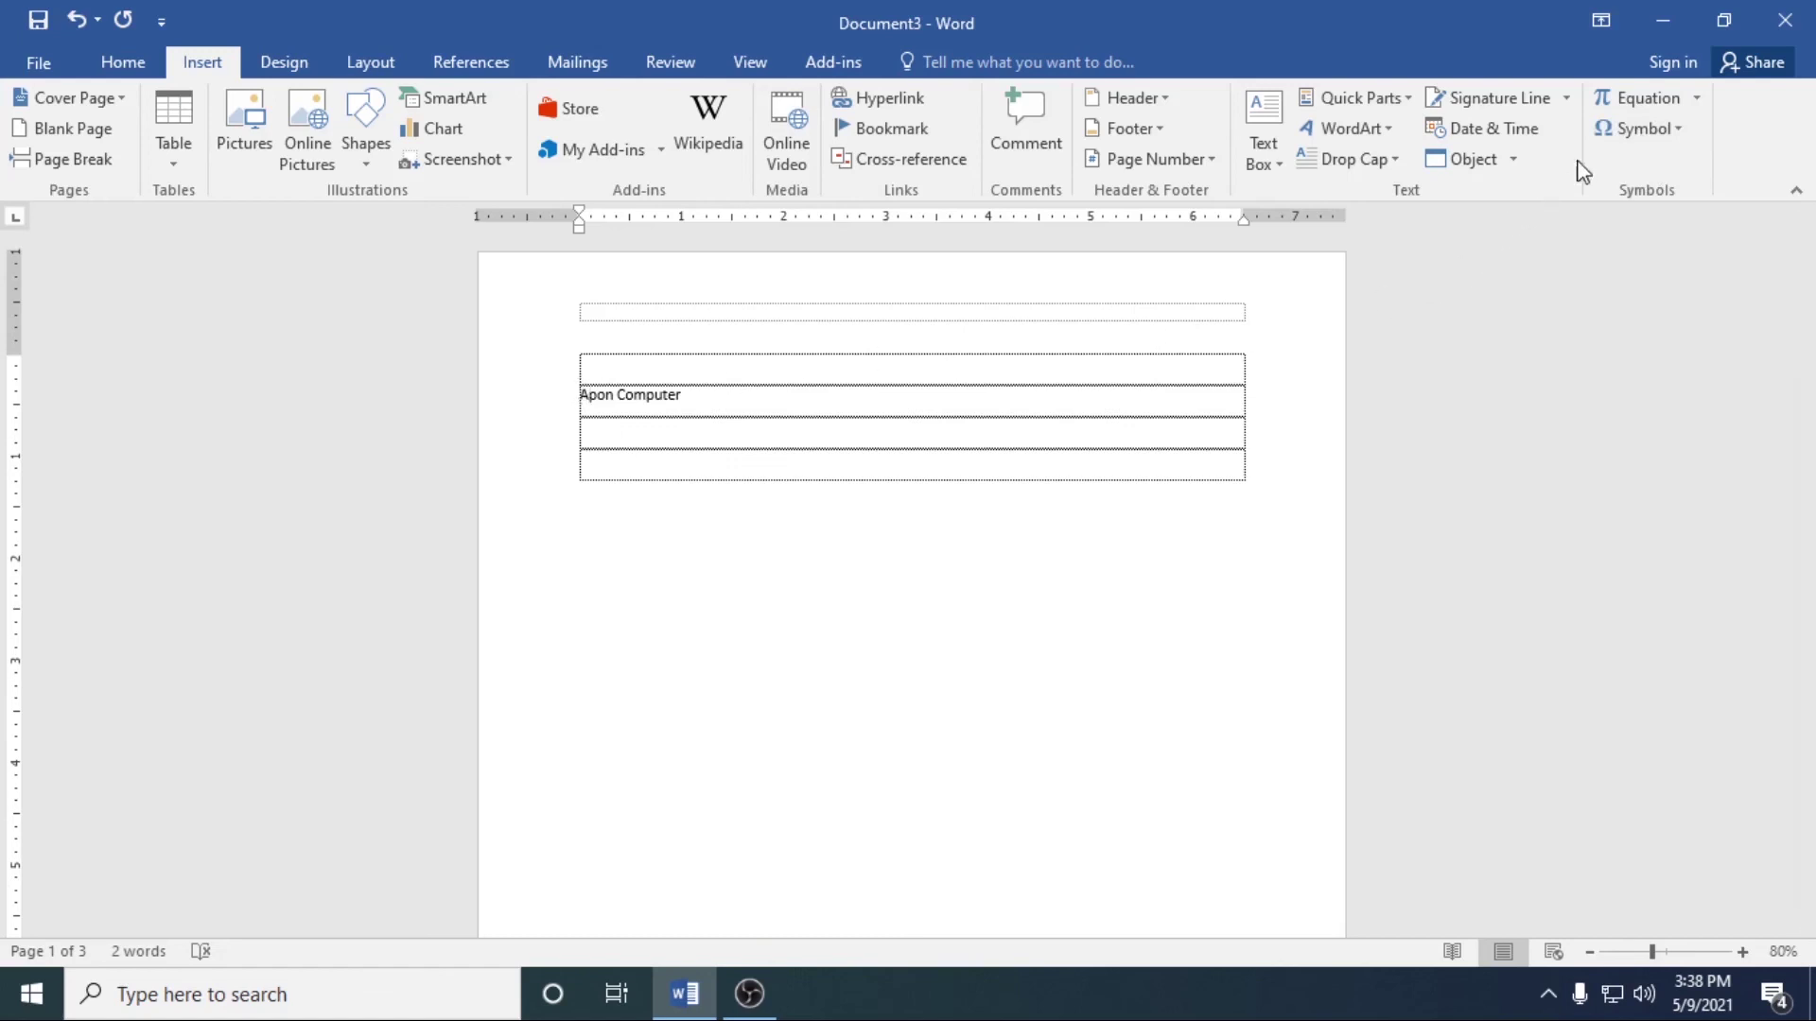
left_click(1678, 129)
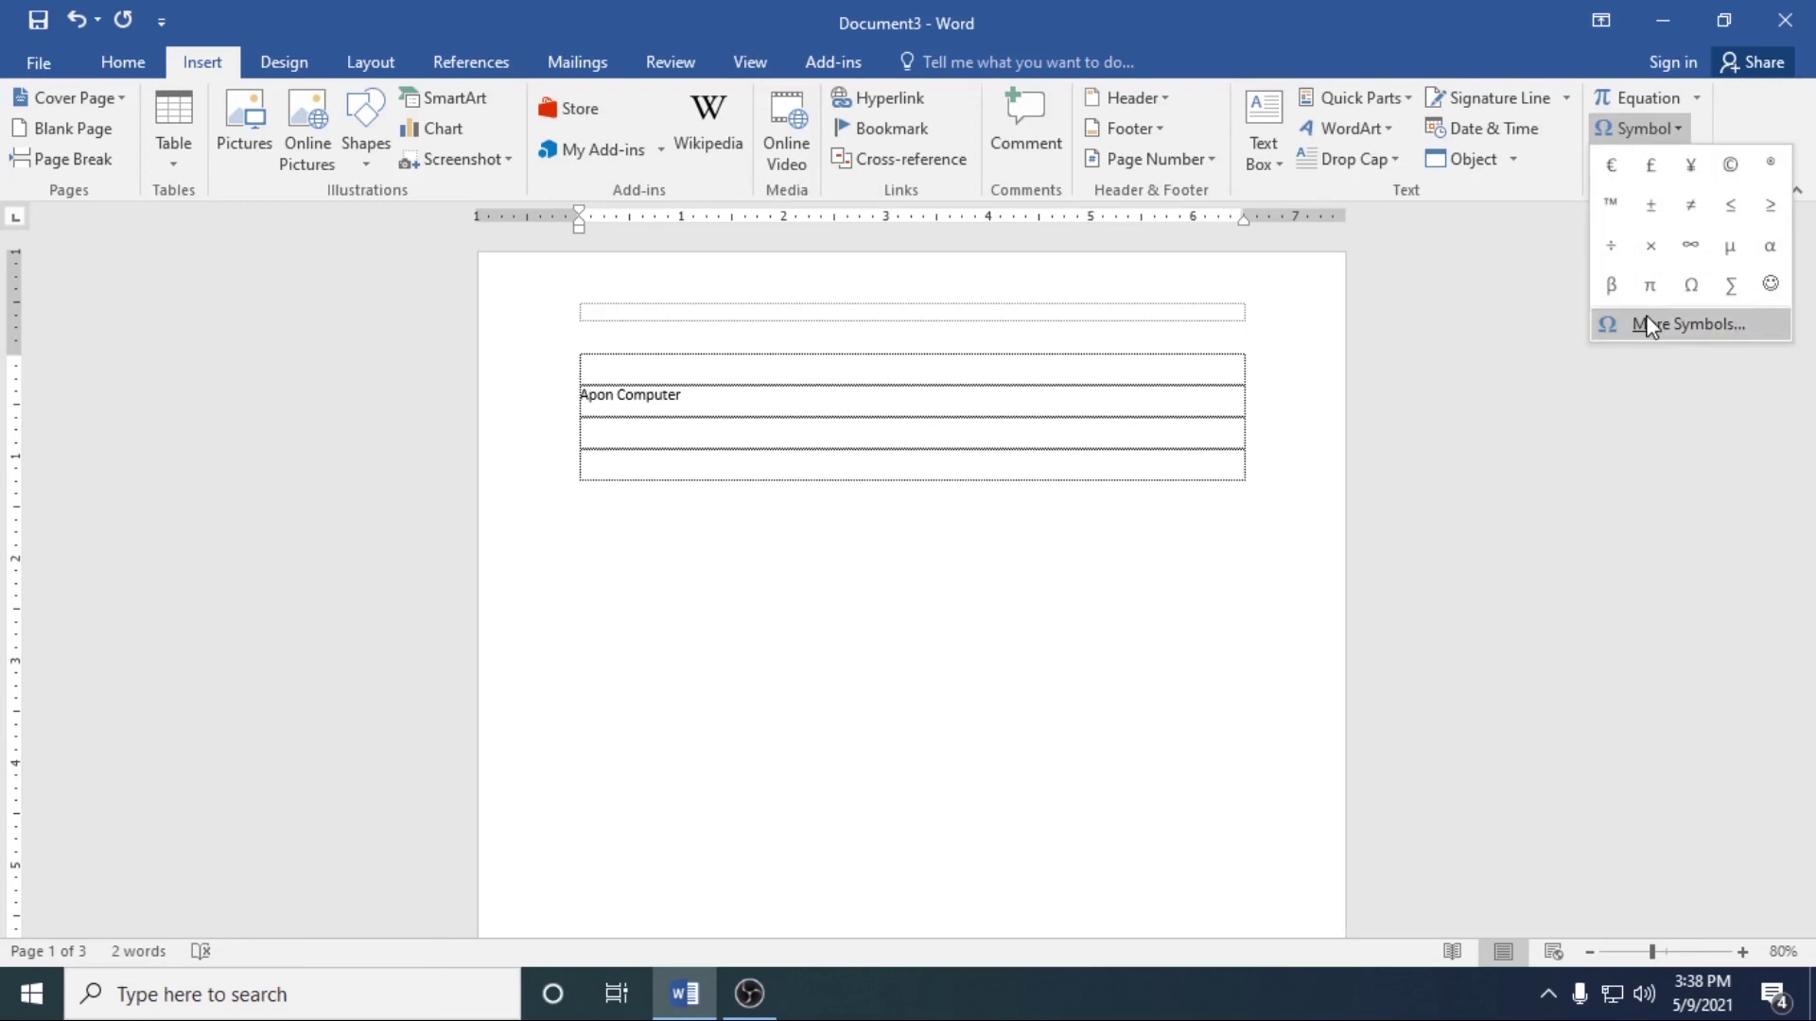
left_click(1674, 327)
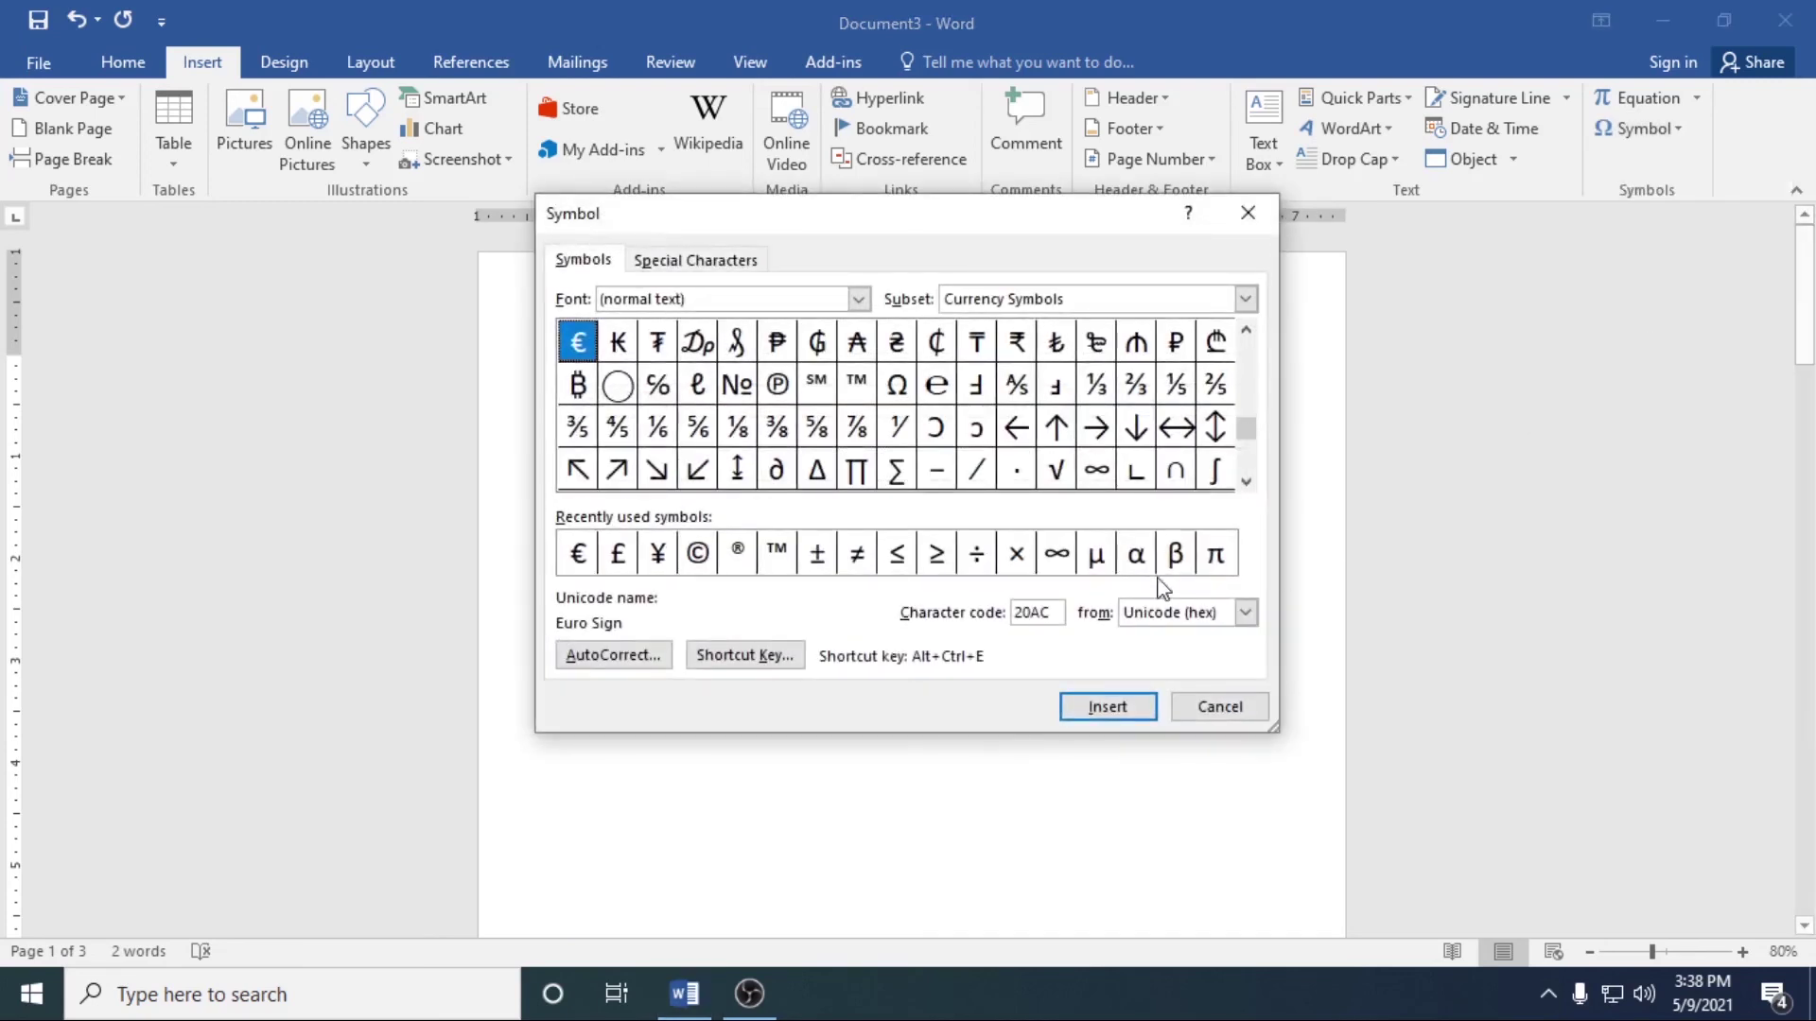
left_click(1246, 330)
left_click_drag(1246, 333, 1246, 333)
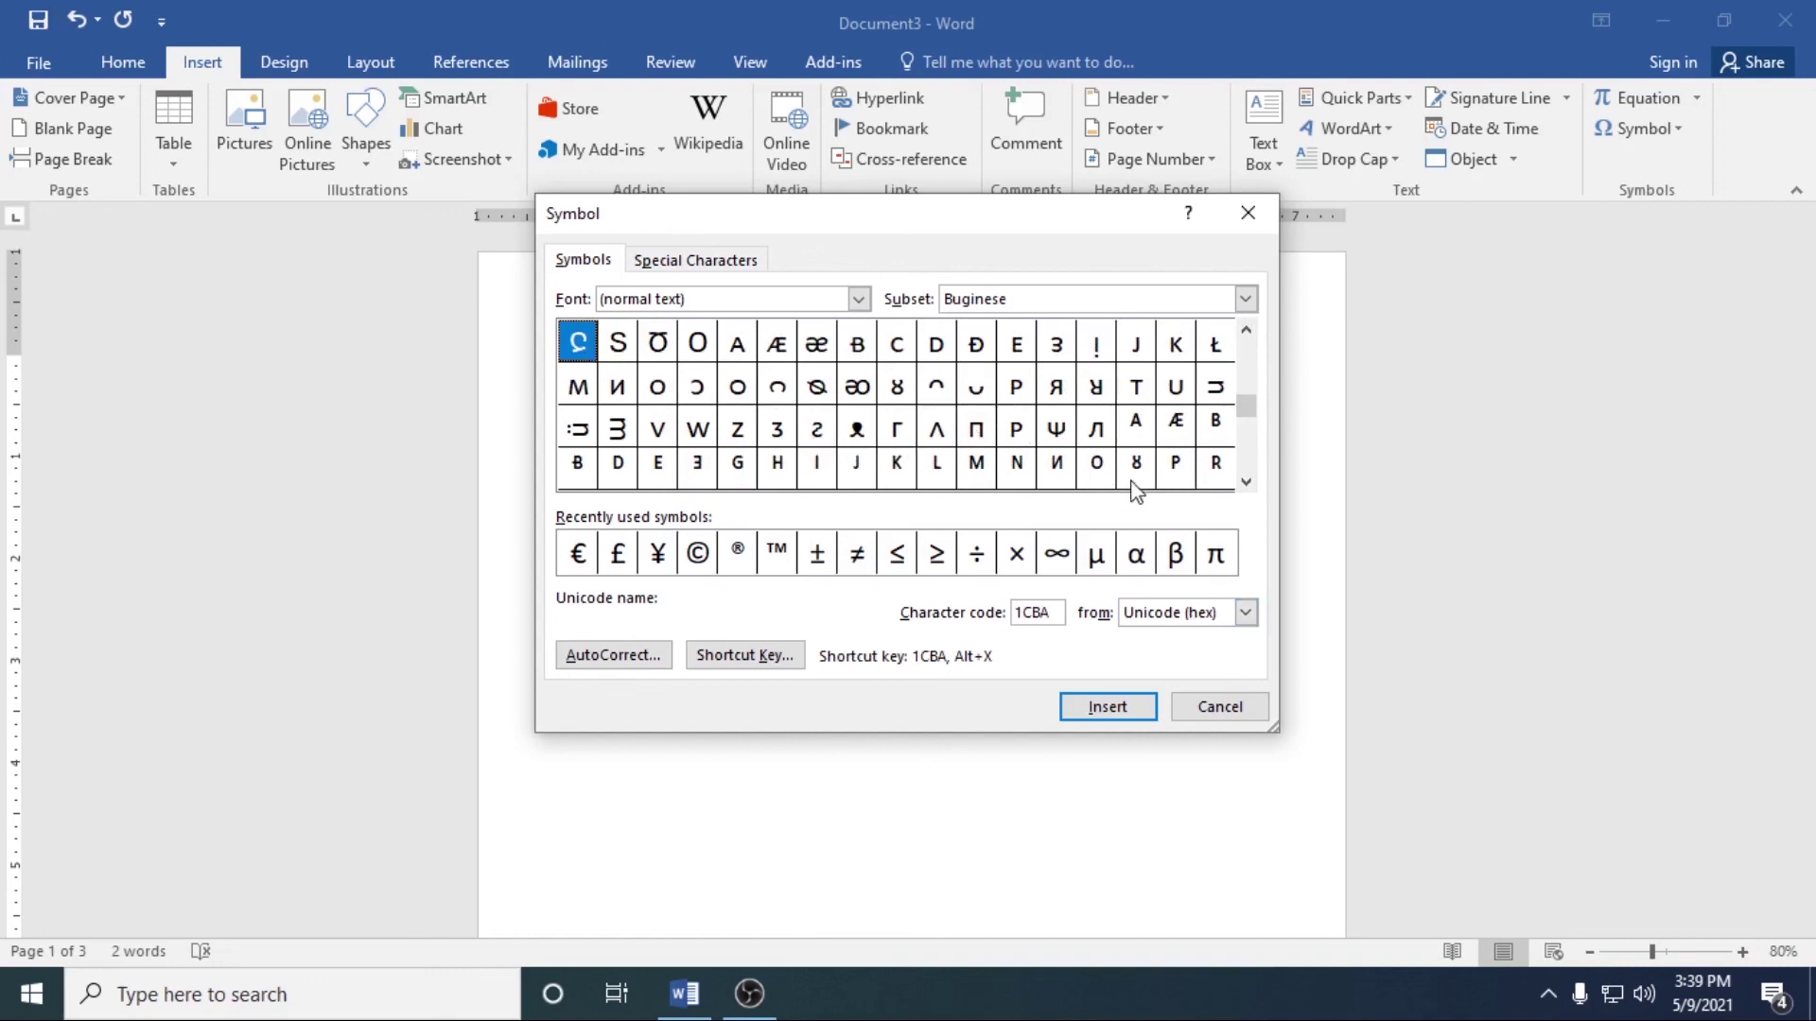
left_click(1247, 482)
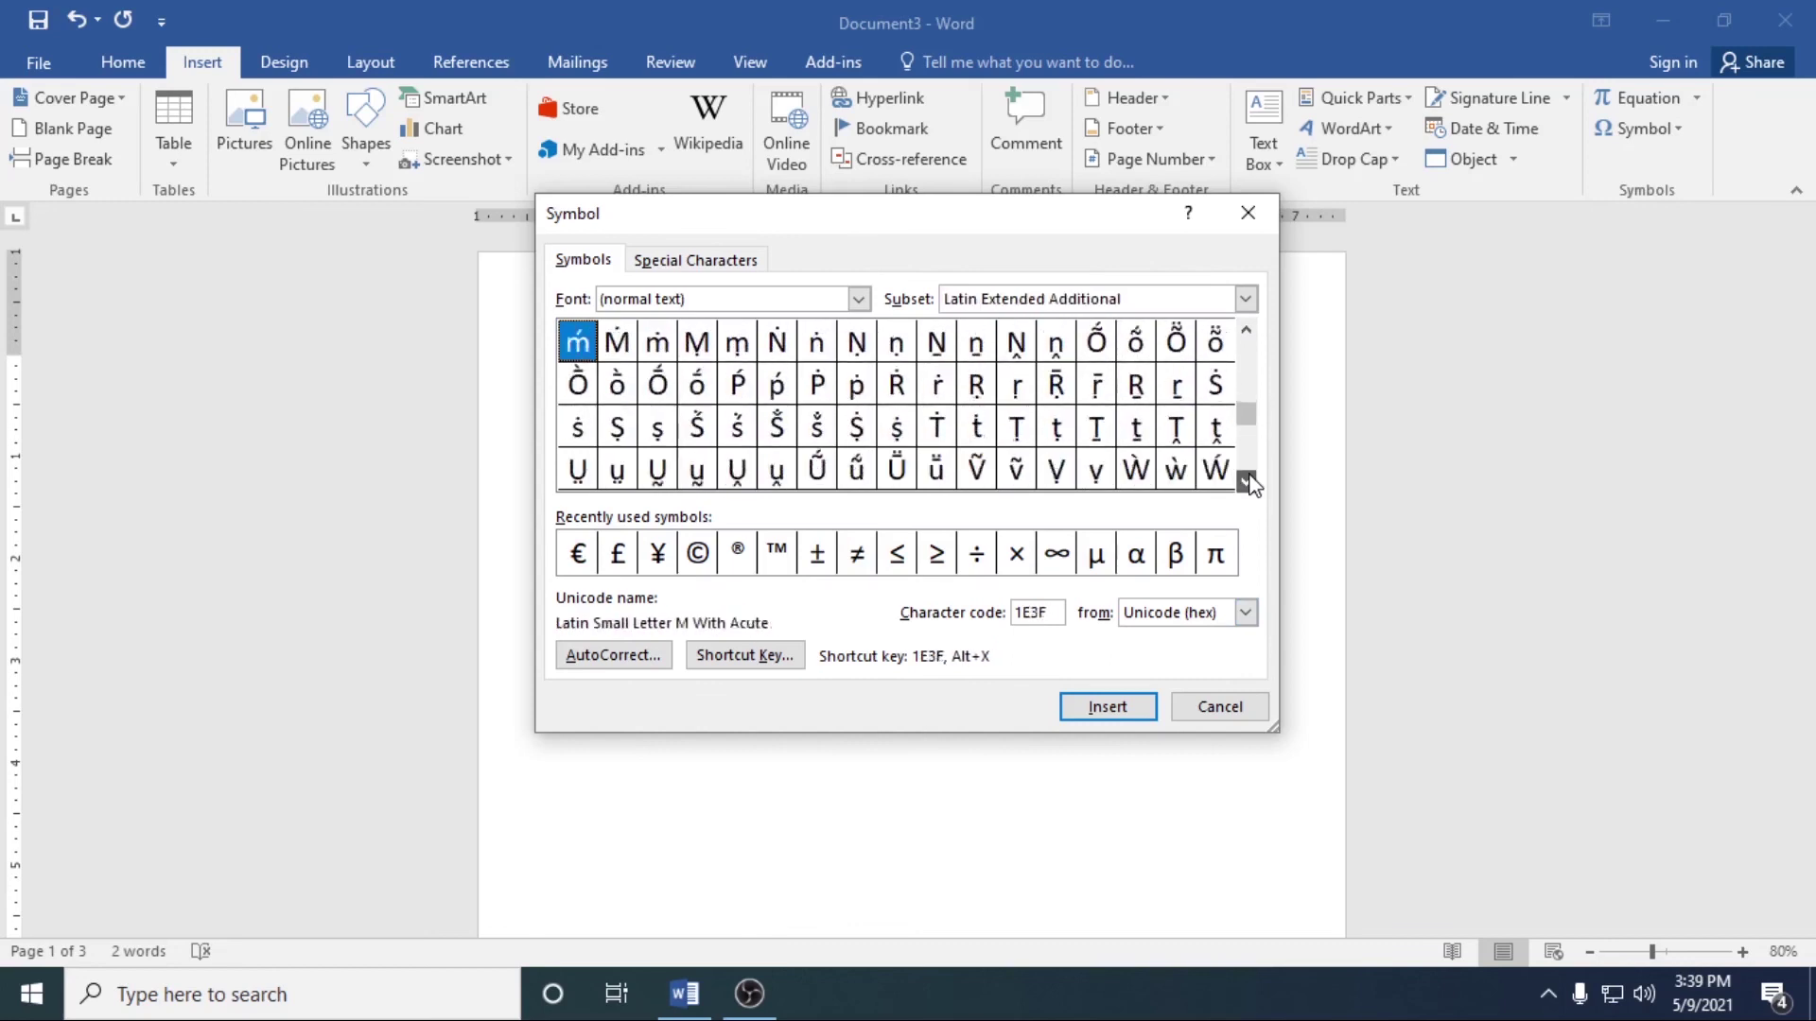
left_click_drag(1249, 484, 794, 409)
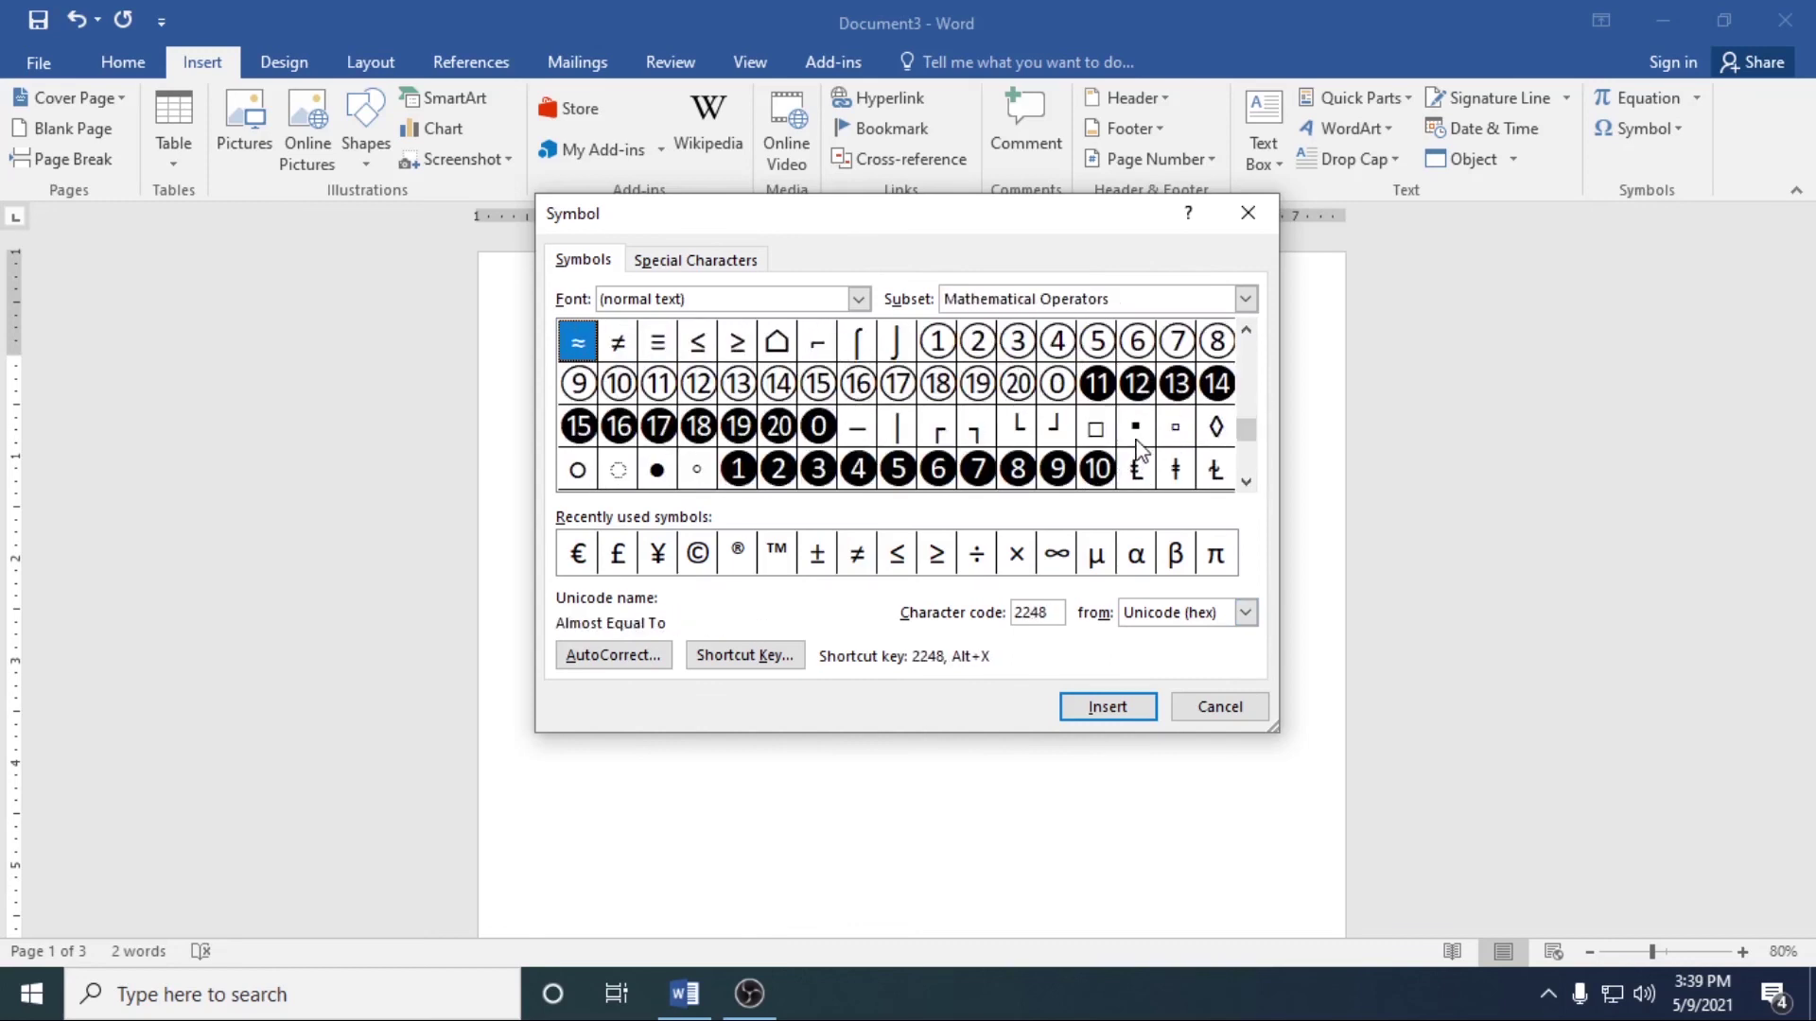
left_click(1245, 330)
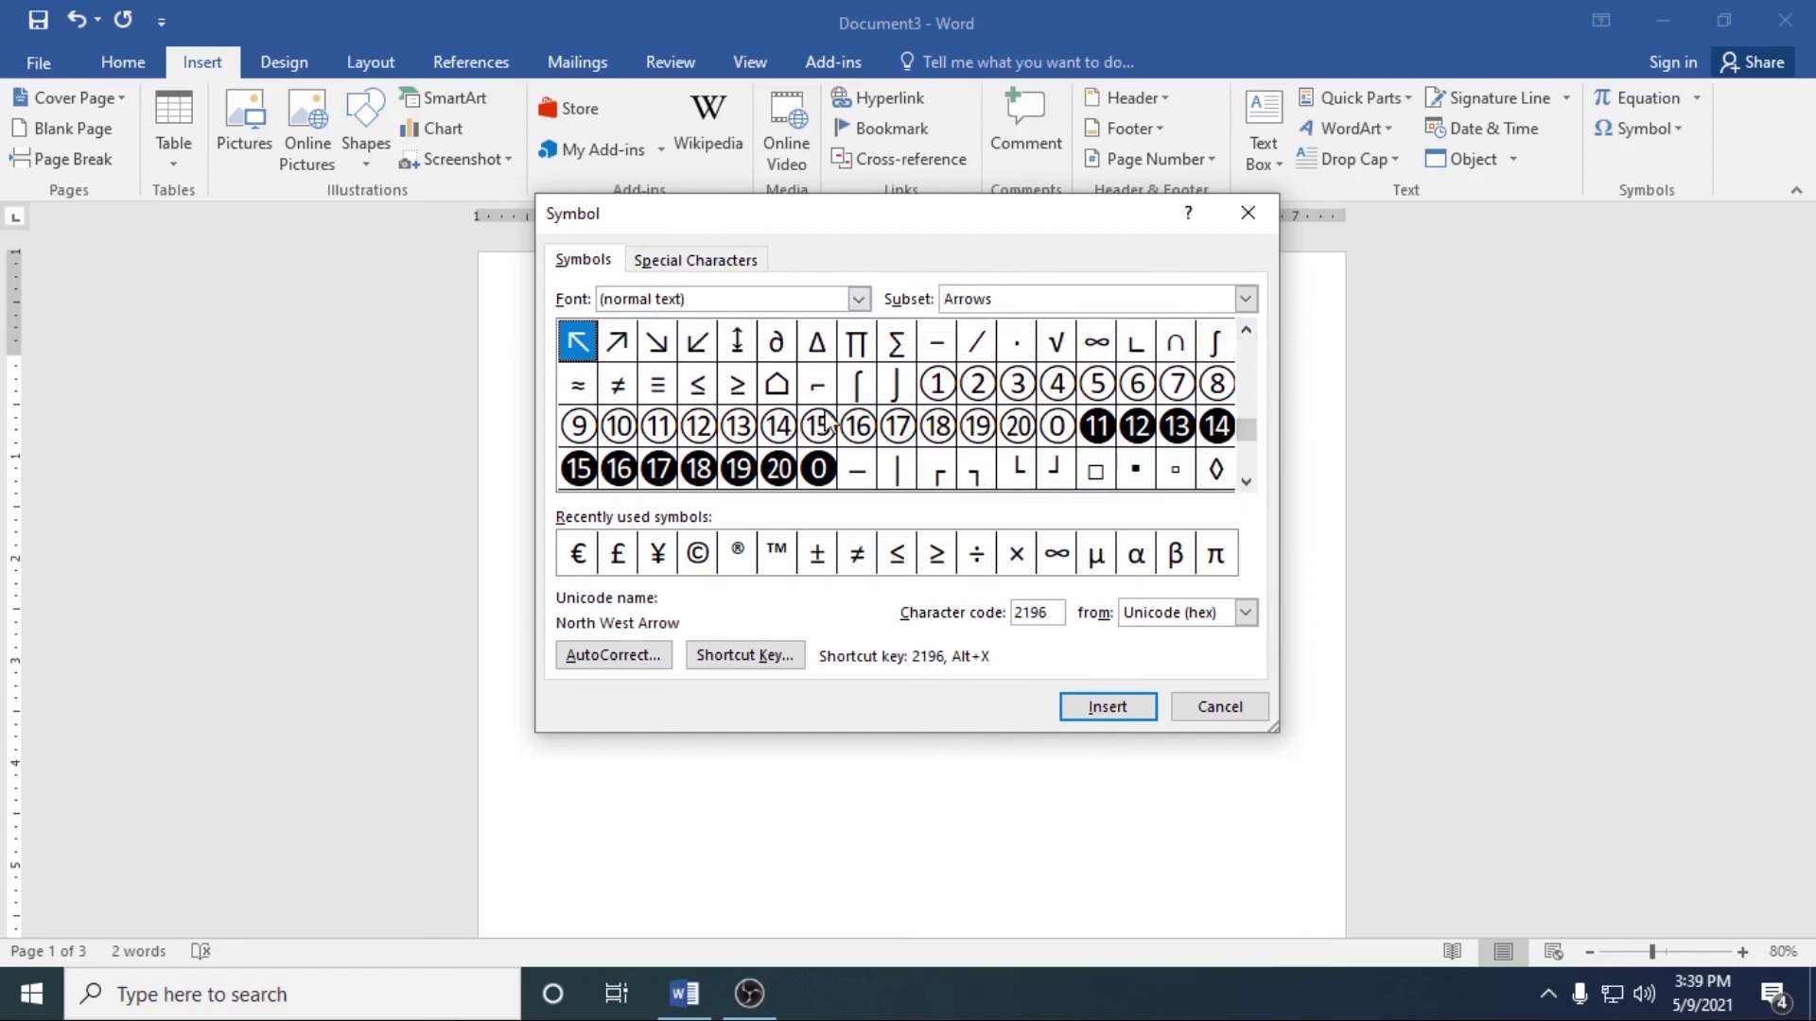
left_click(1250, 481)
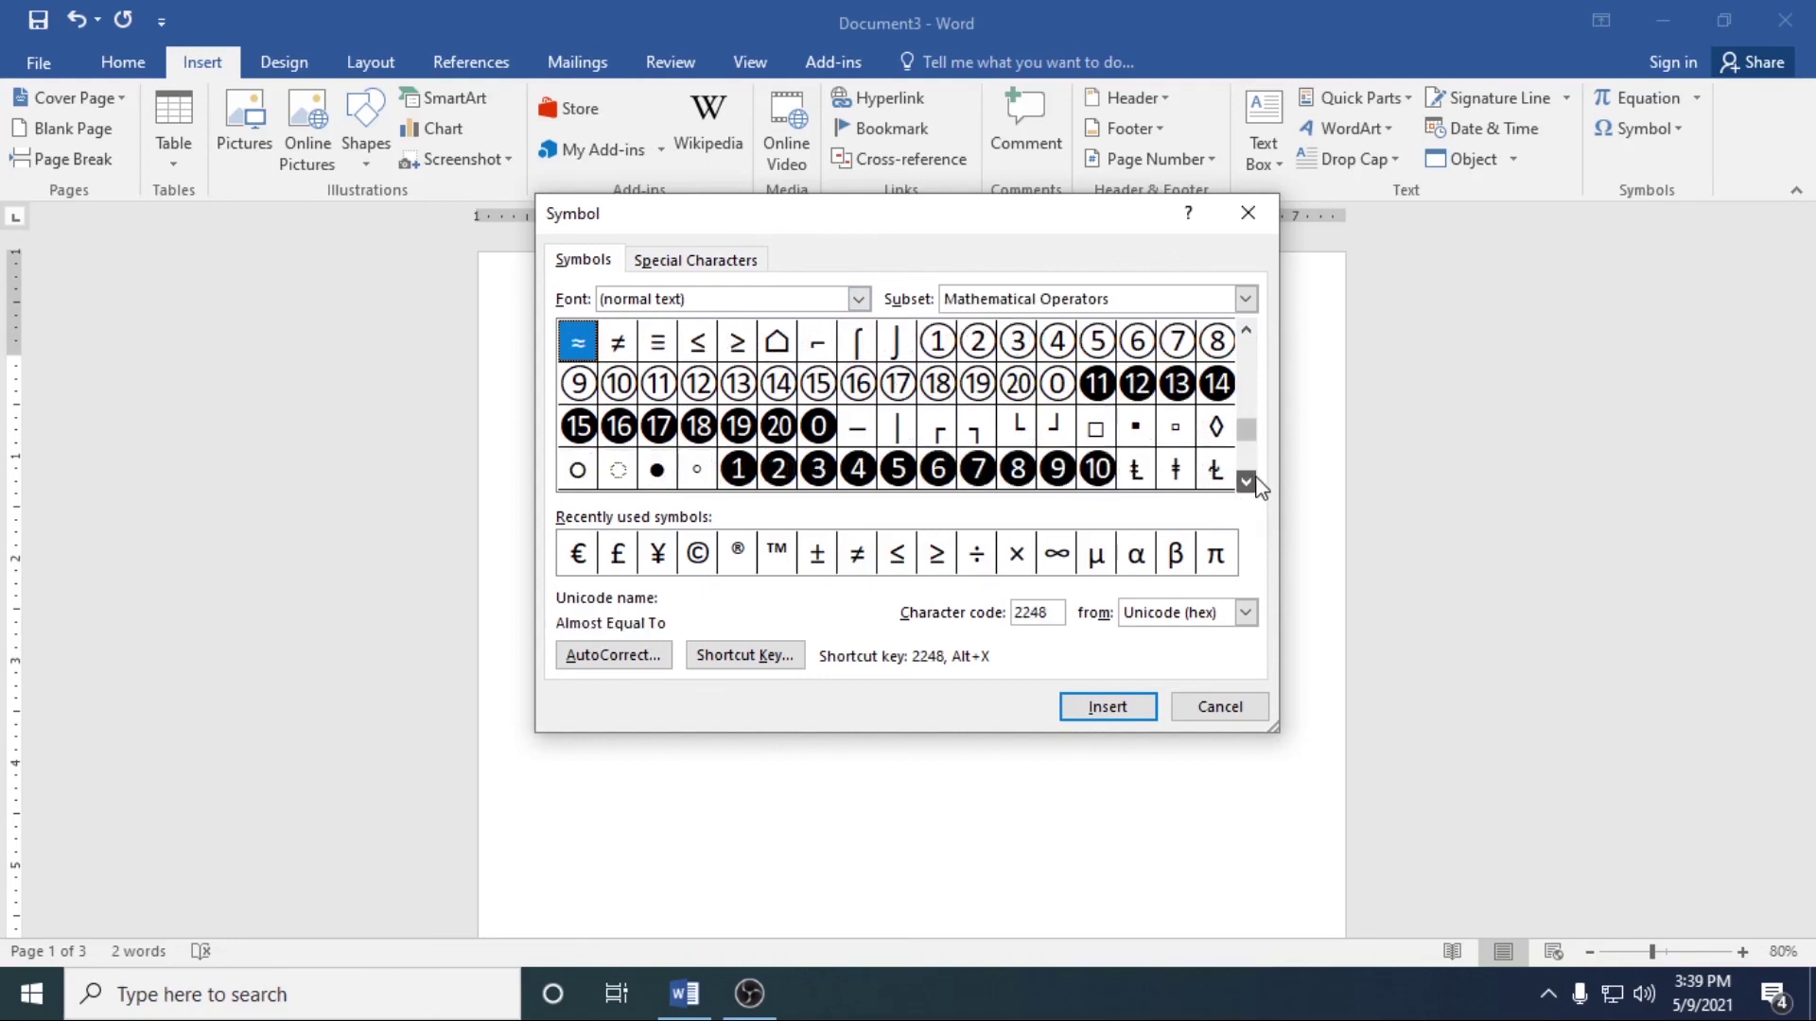
left_click(1250, 480)
left_click(1251, 480)
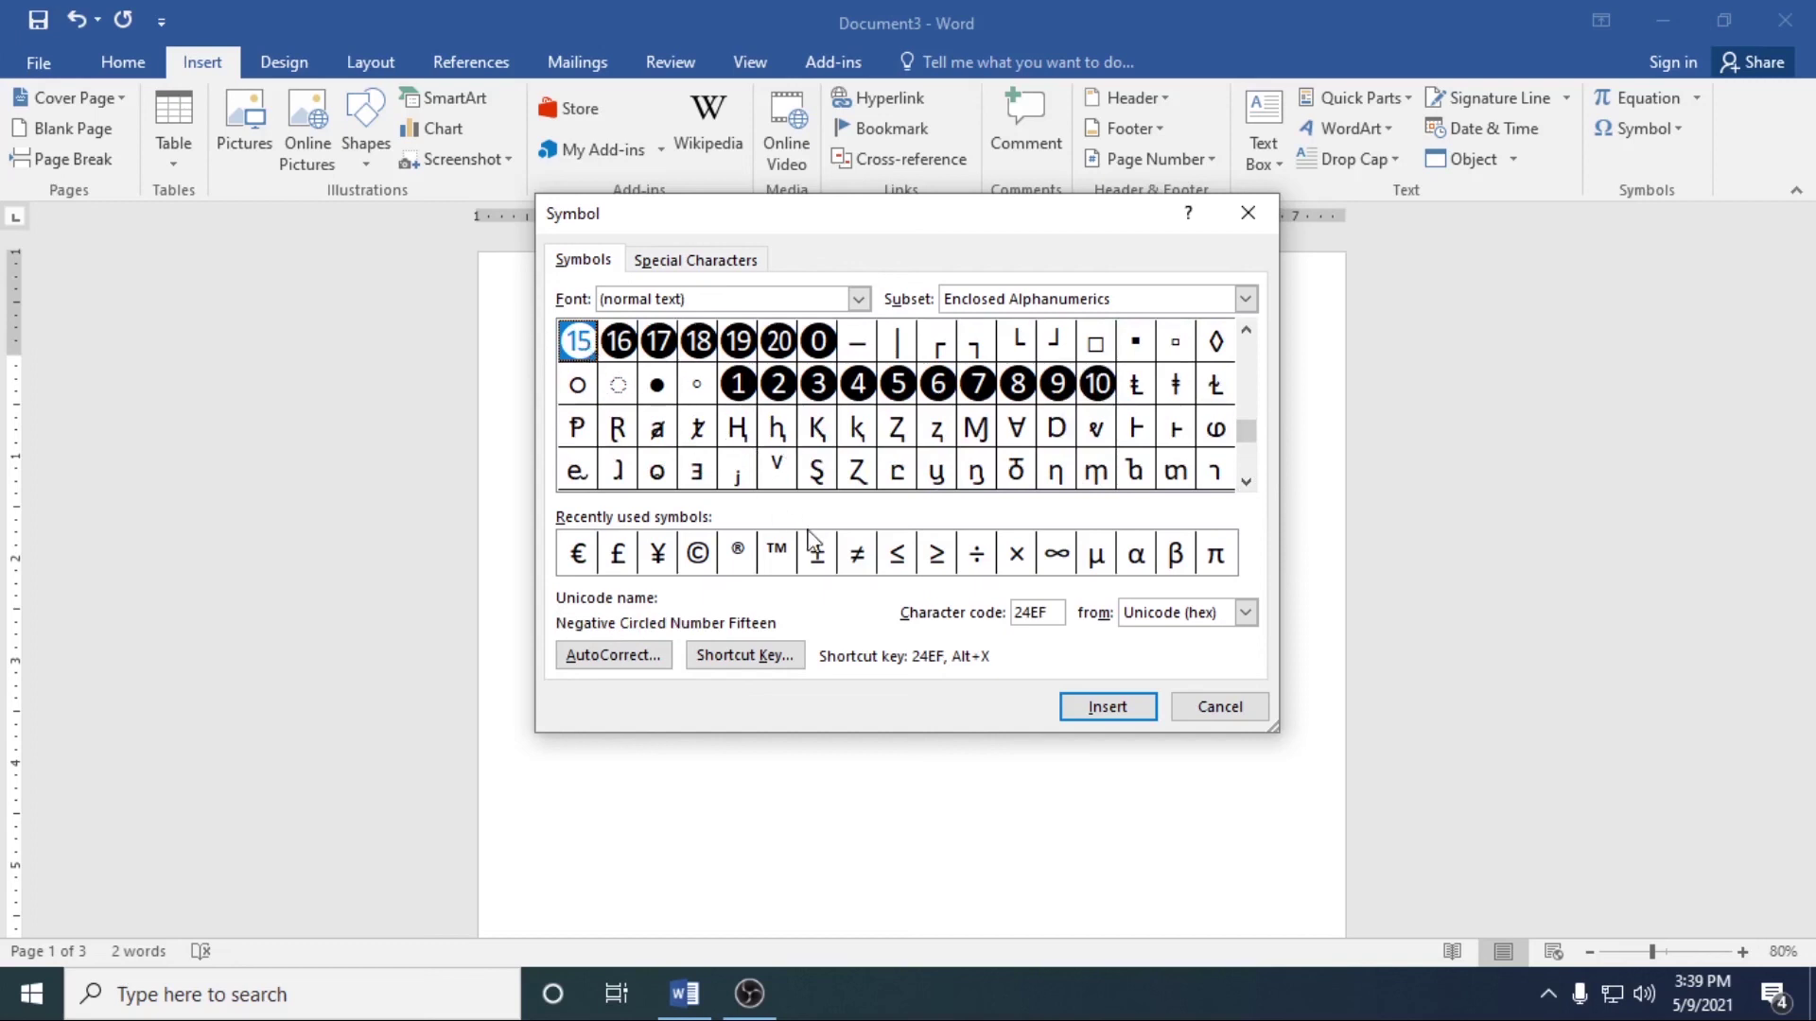
left_click(750, 405)
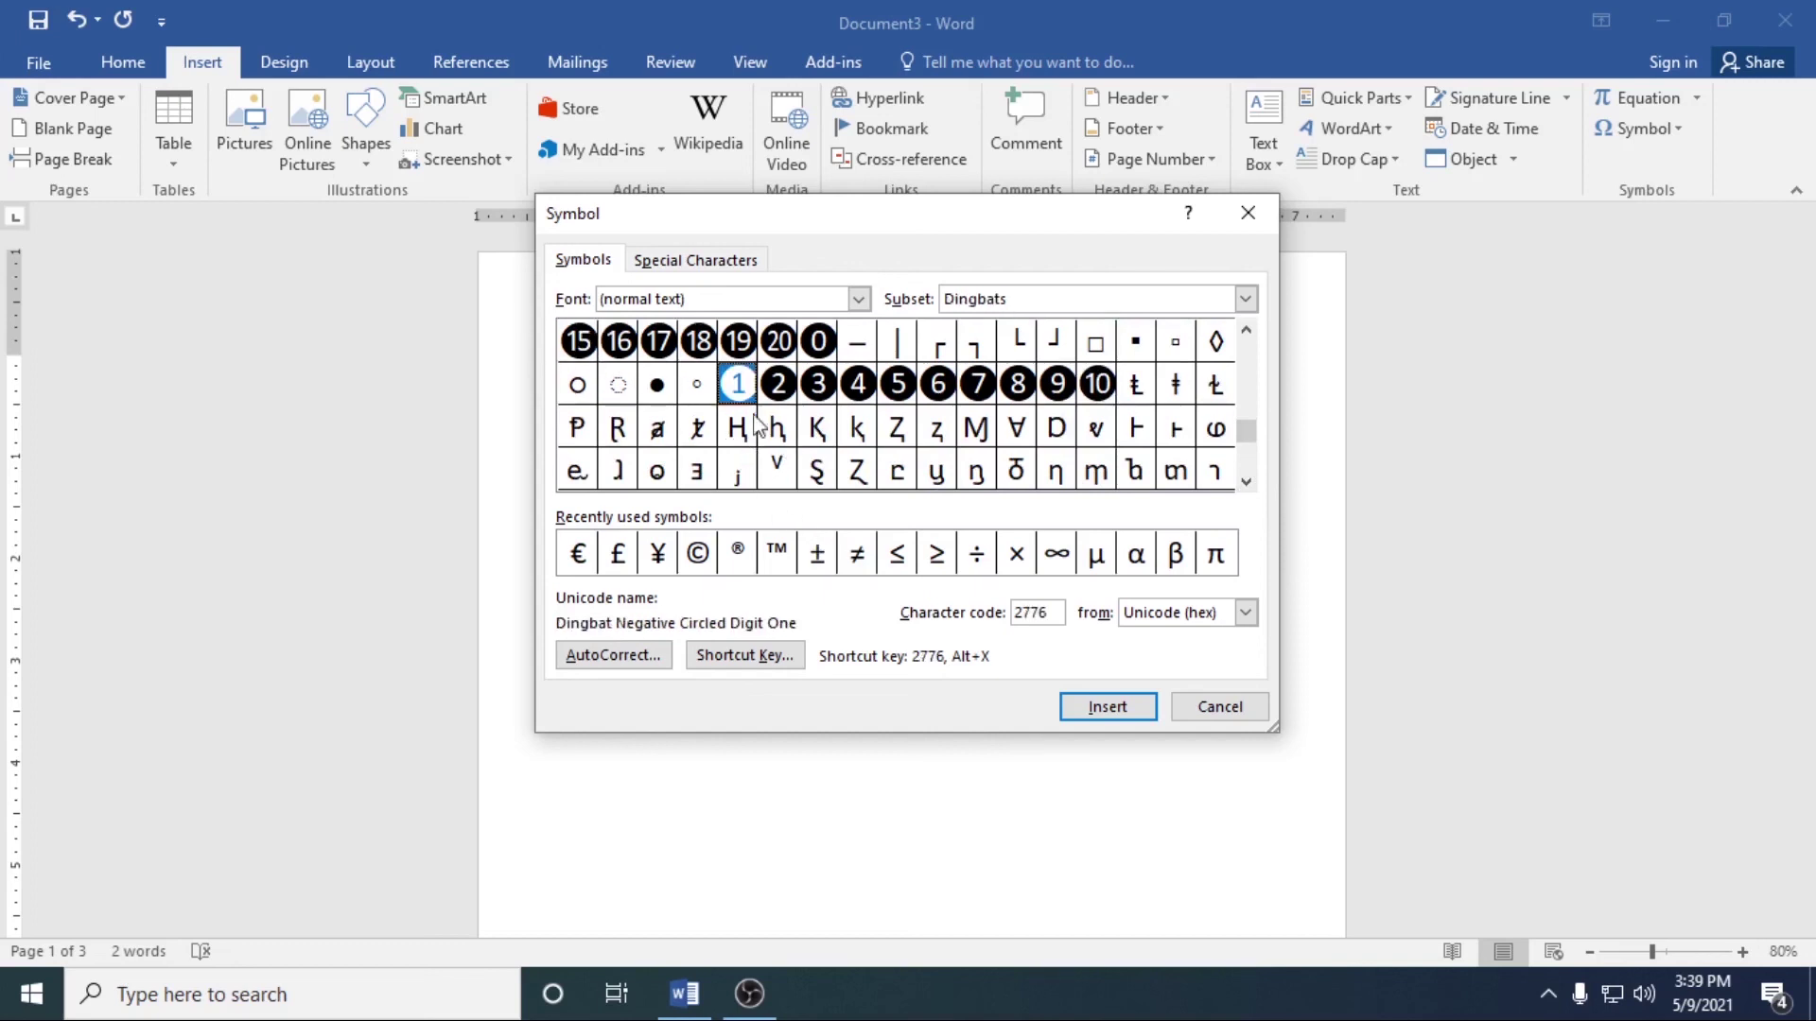
left_click(1125, 710)
key("Escape")
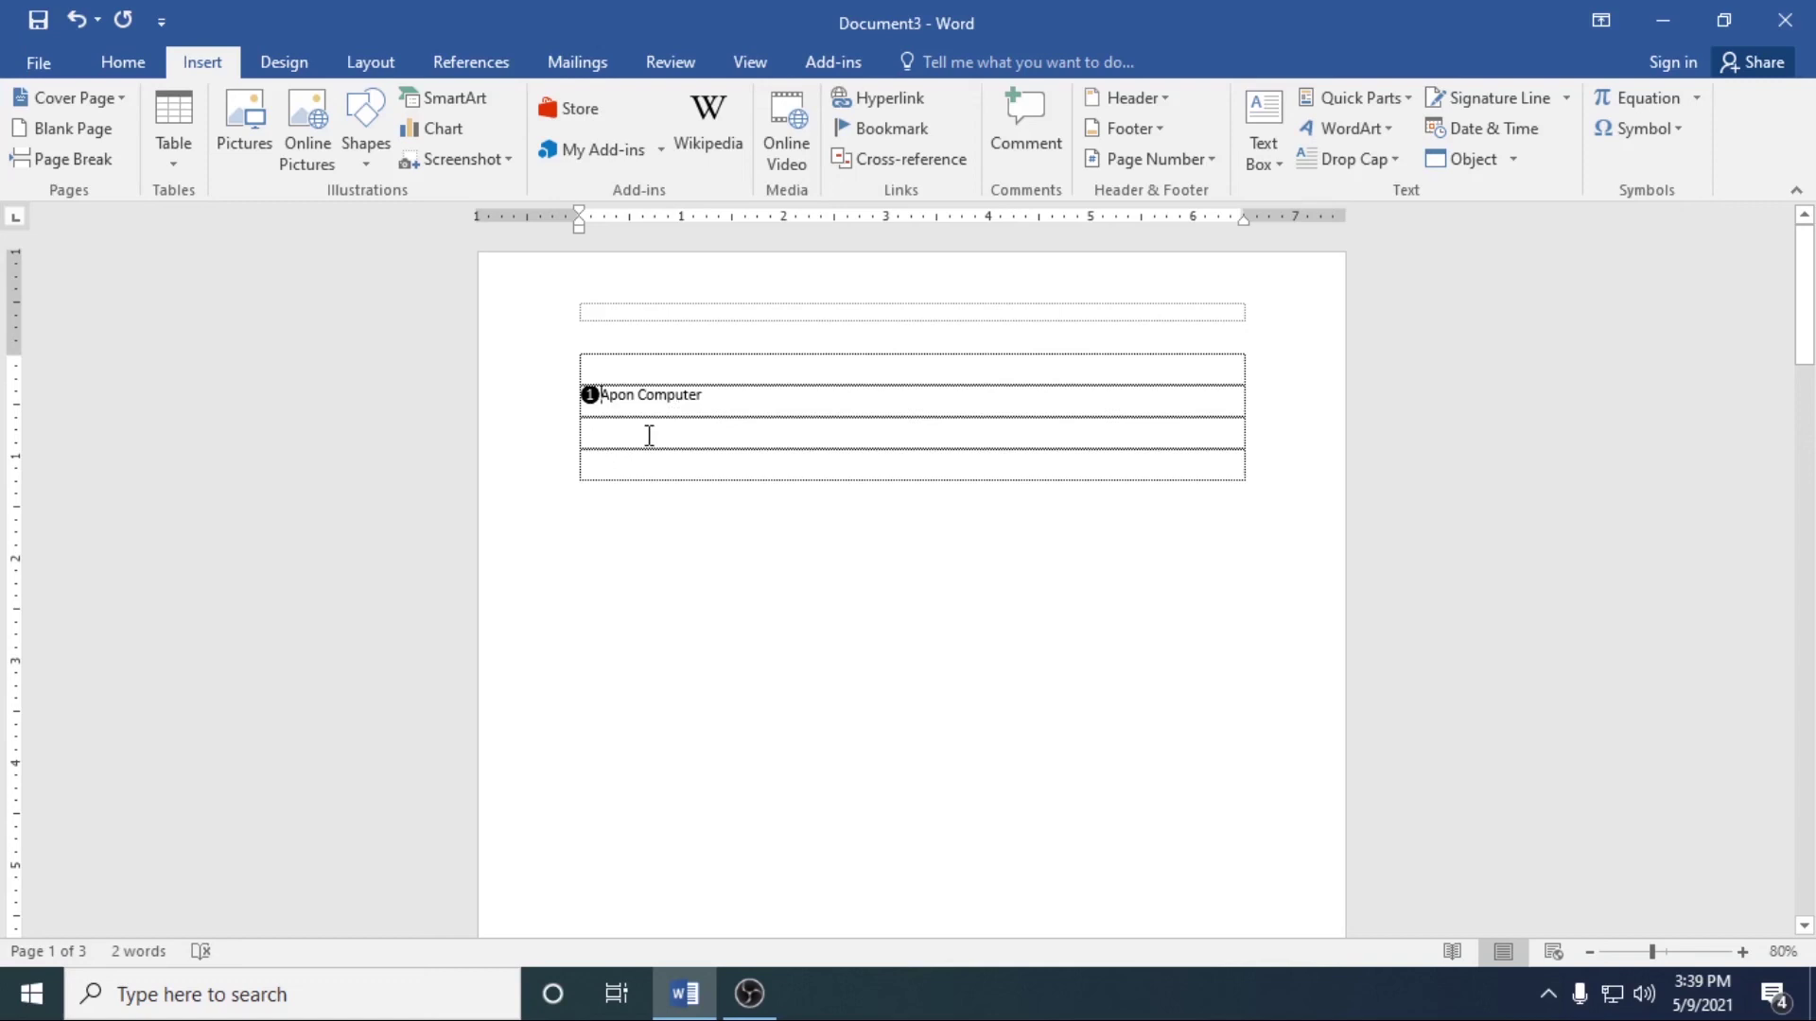
key("BackSpace")
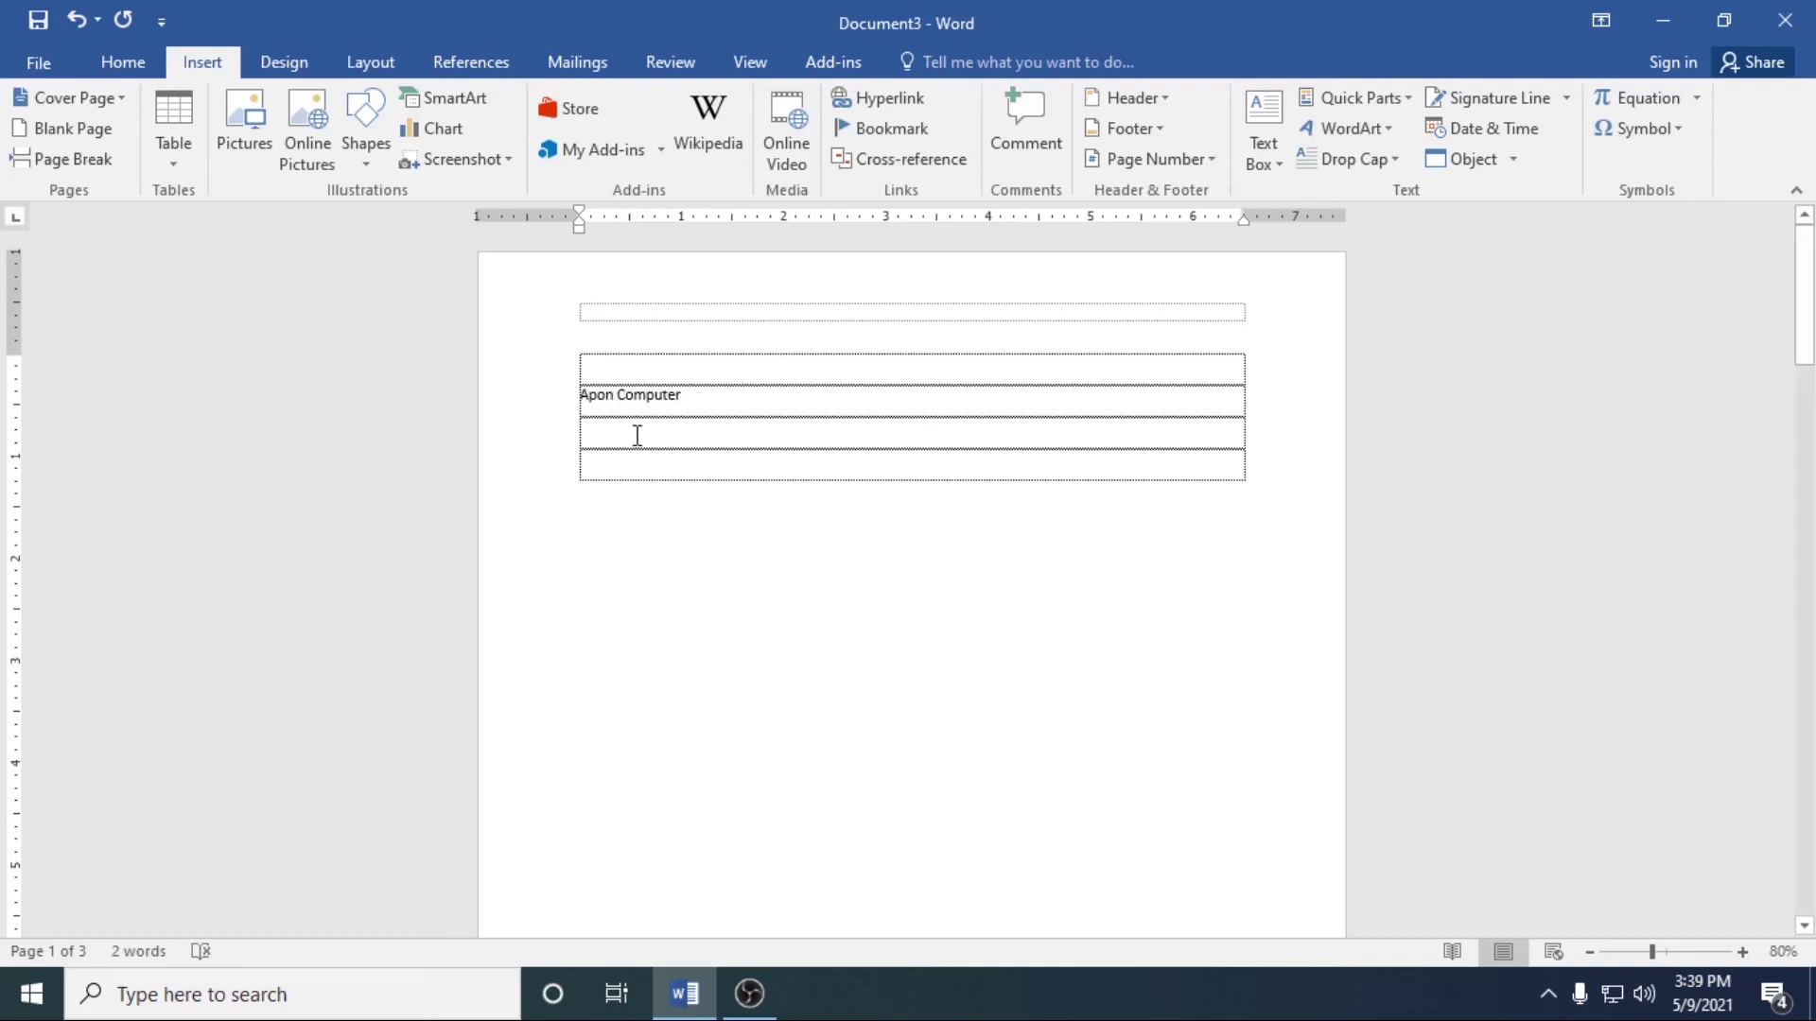